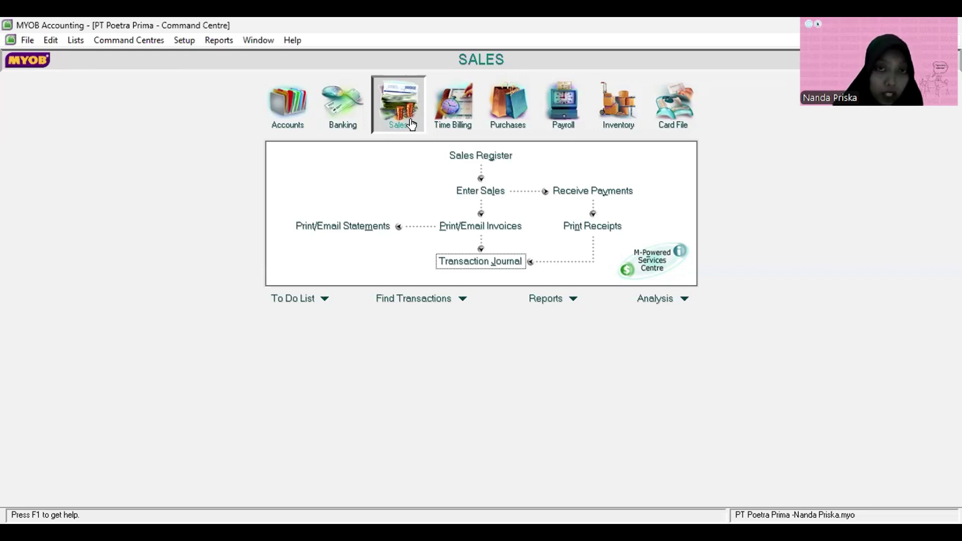
Step: Start a received customer payment in the sales module and select UD Bhuana as the customer
{"action": "left_click", "coordinate": [592, 193]}
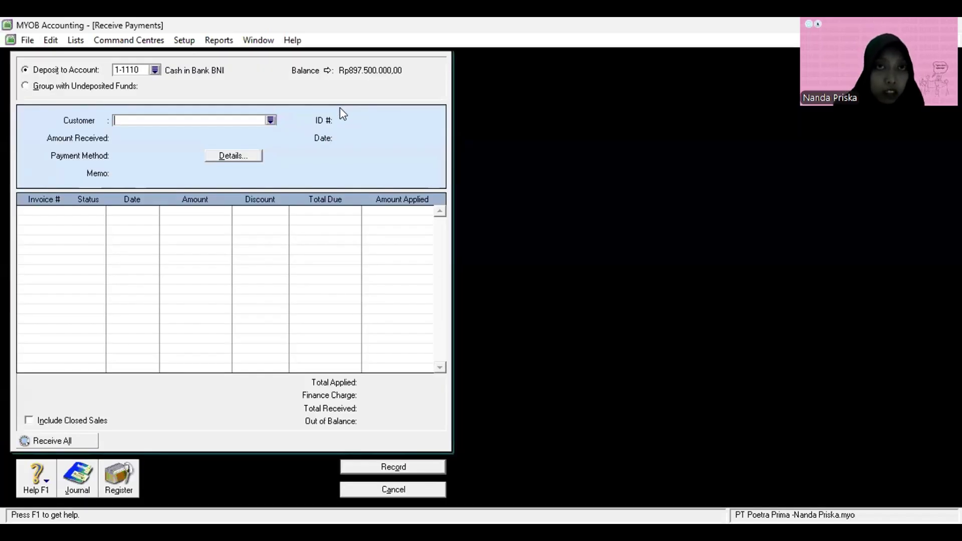
{"action": "left_click", "coordinate": [270, 121]}
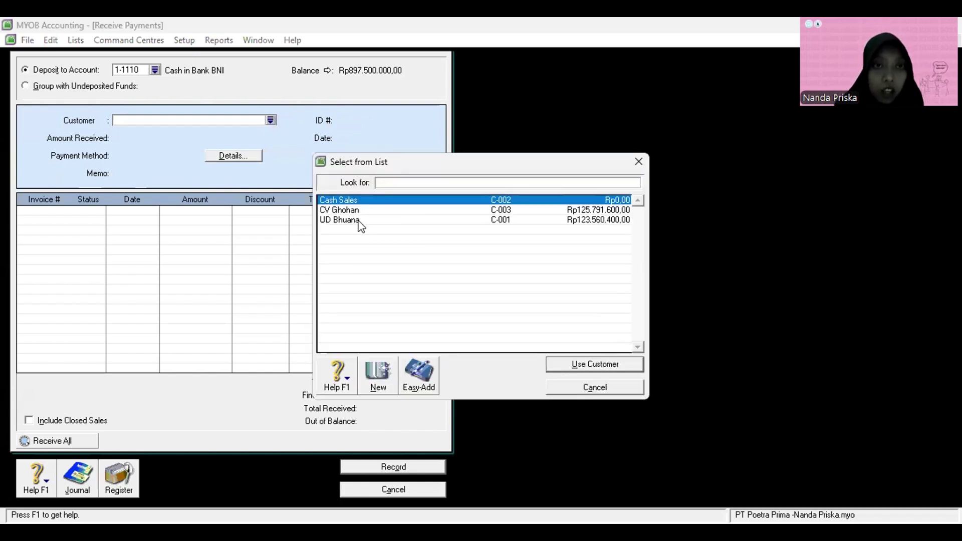
{"action": "double_click", "coordinate": [467, 248]}
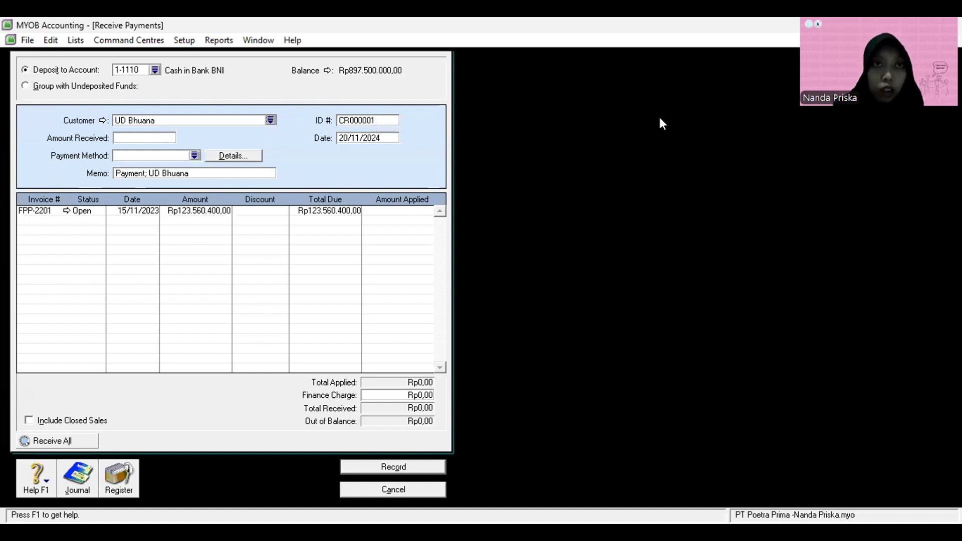
Step: Set the ID of the UD Bhuana payment to BKM-001
{"action": "left_click", "coordinate": [374, 121]}
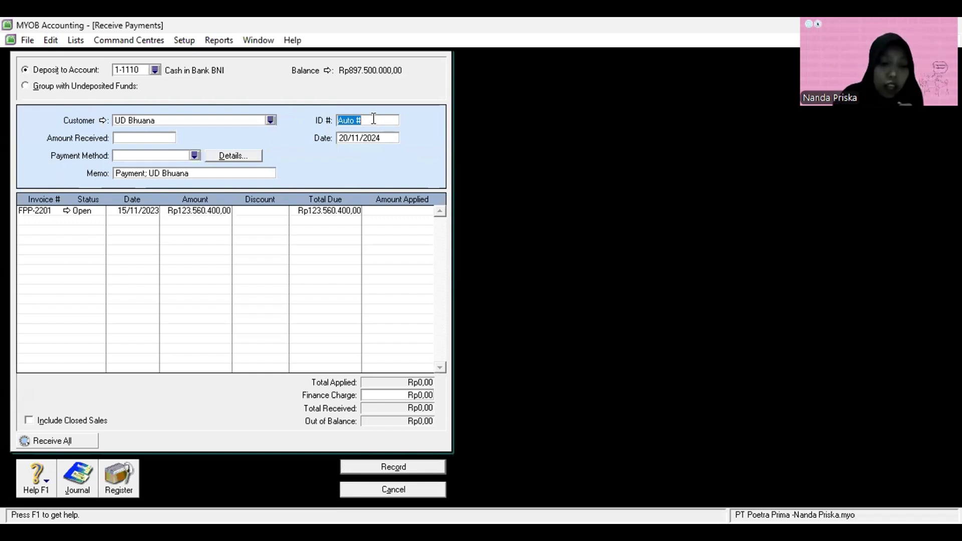
{"action": "type", "text": "BKM"}
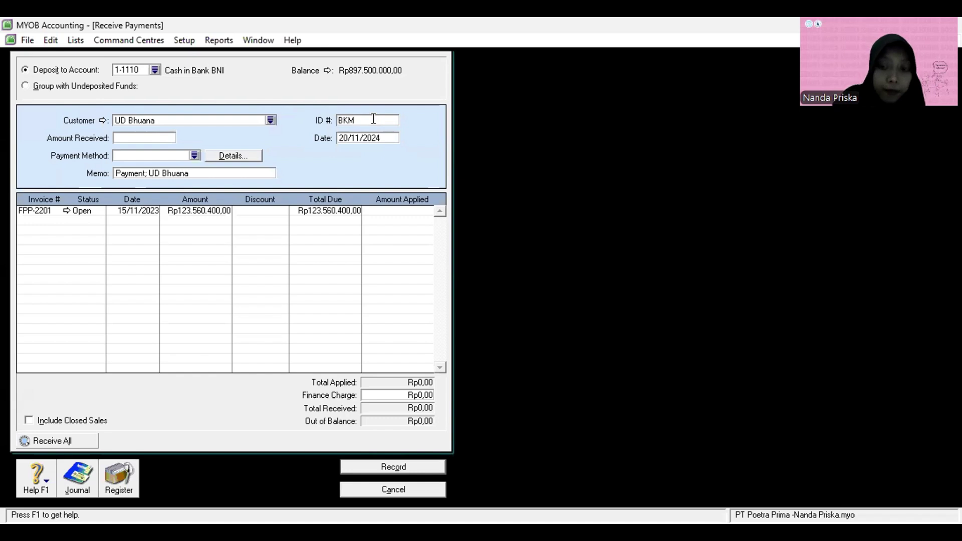
{"action": "type", "text": "-00"}
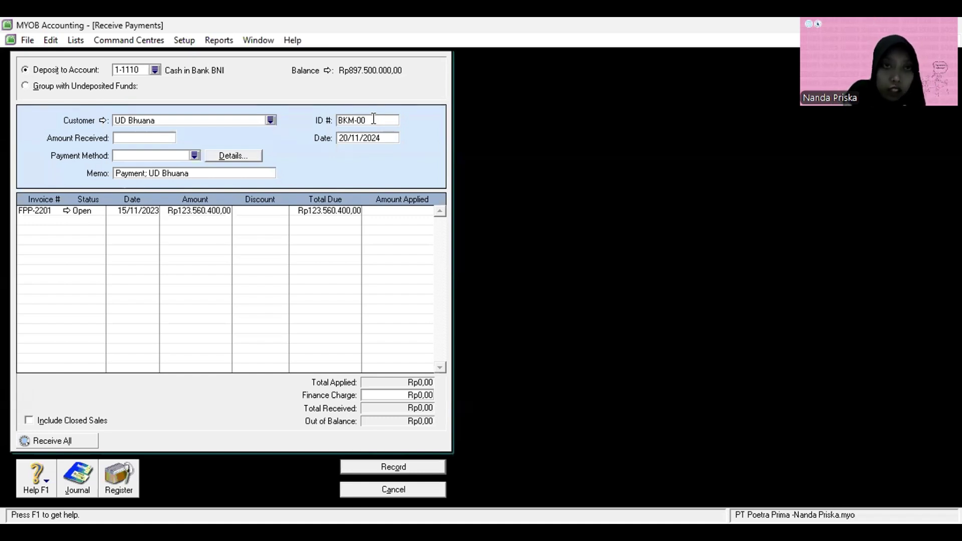
{"action": "type", "text": "1"}
{"action": "key", "text": "Tab"}
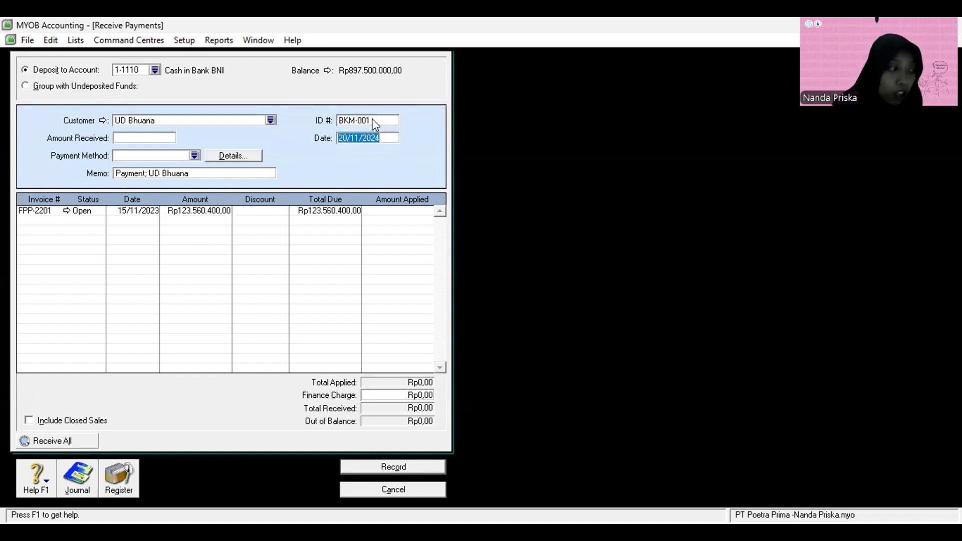
Step: Set the payment date to 1/12/2023
{"action": "type", "text": "1/"}
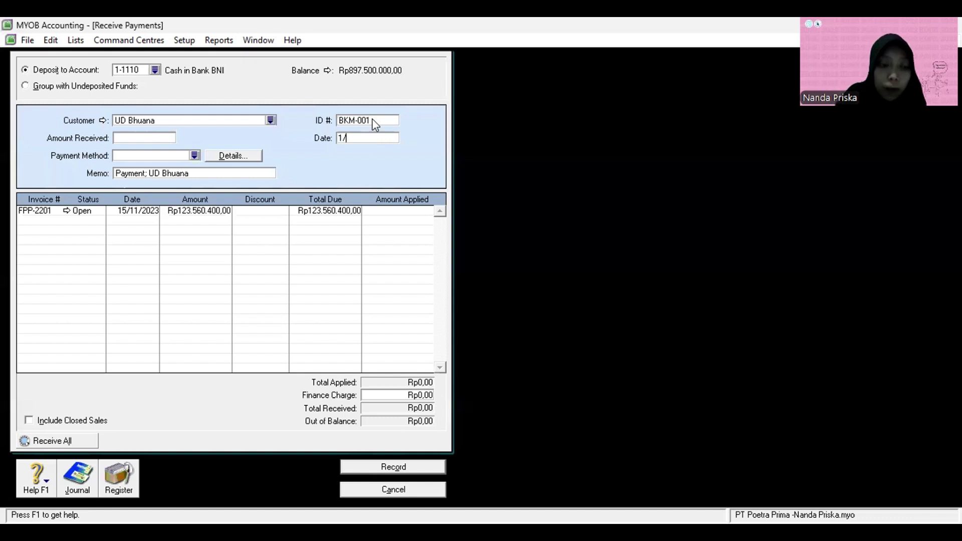
{"action": "type", "text": "12/"}
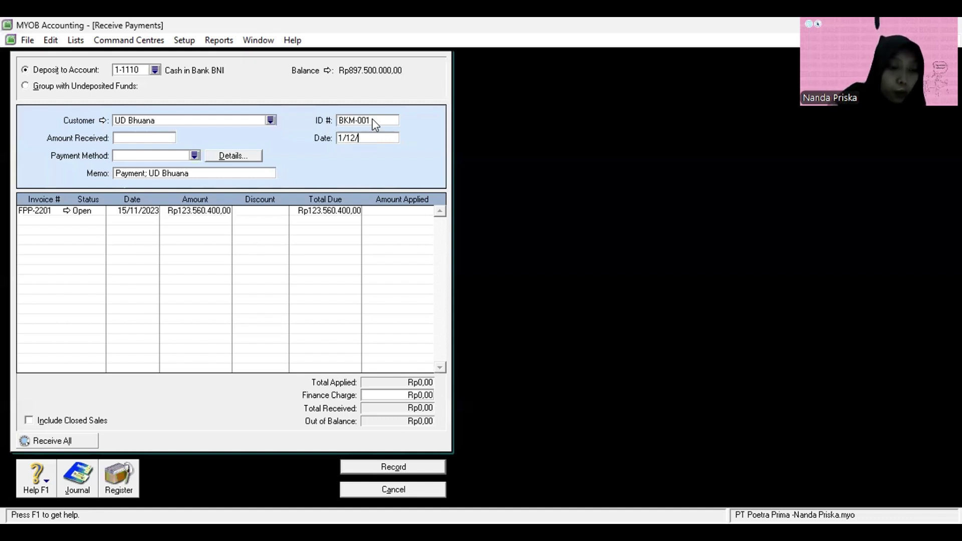
{"action": "type", "text": "2024"}
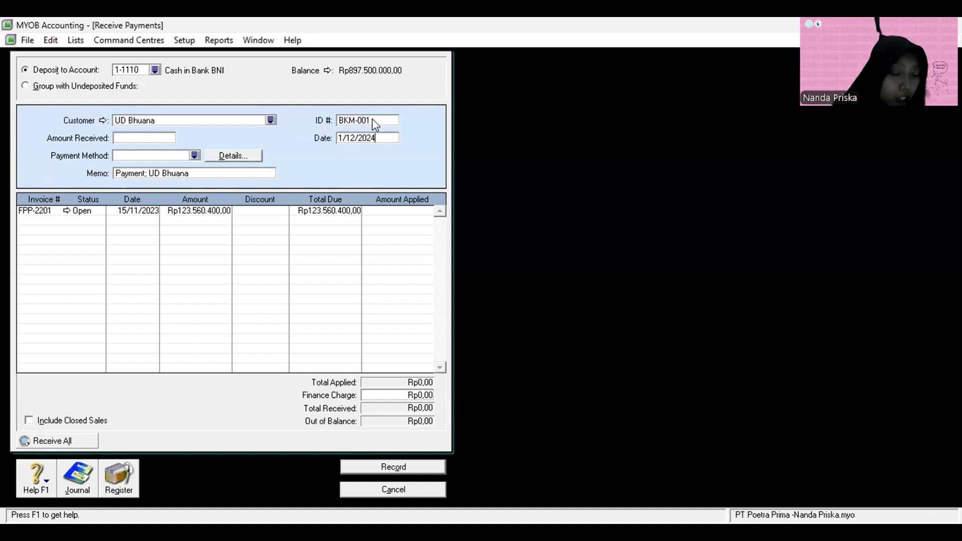
{"action": "key", "text": "BackSpace"}
{"action": "type", "text": "3"}
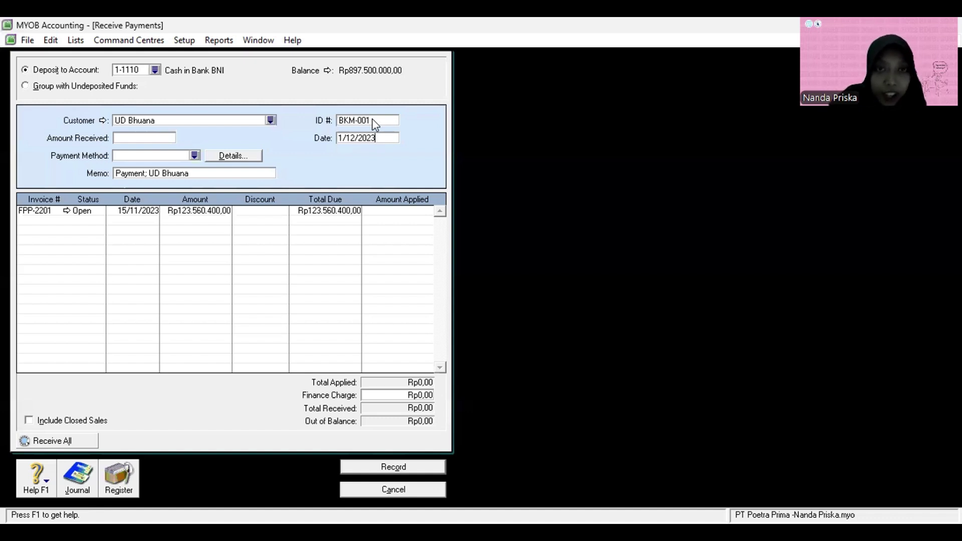
{"action": "key", "text": "Tab"}
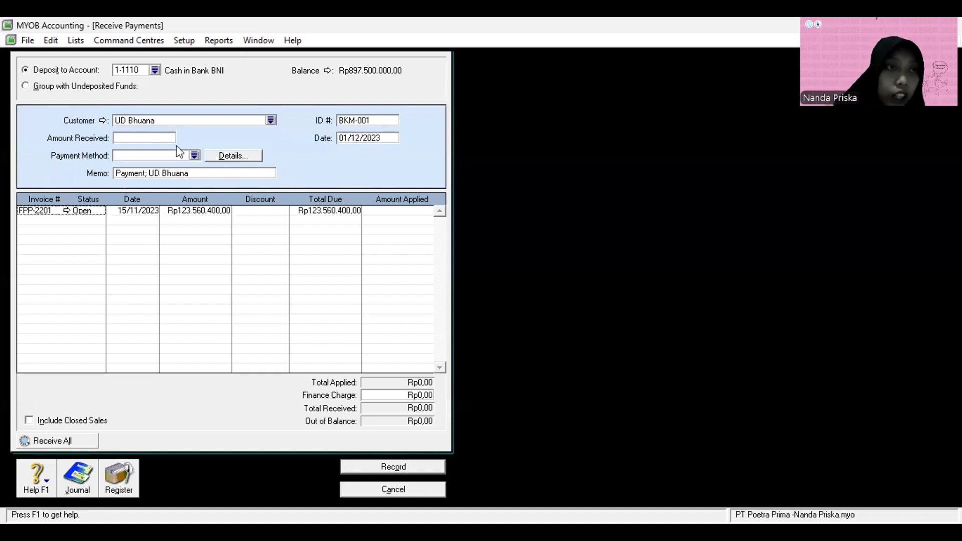
Step: Enter 123560400 as the amount received and apply it in full to open invoice FPP-2201
{"action": "left_click", "coordinate": [156, 139]}
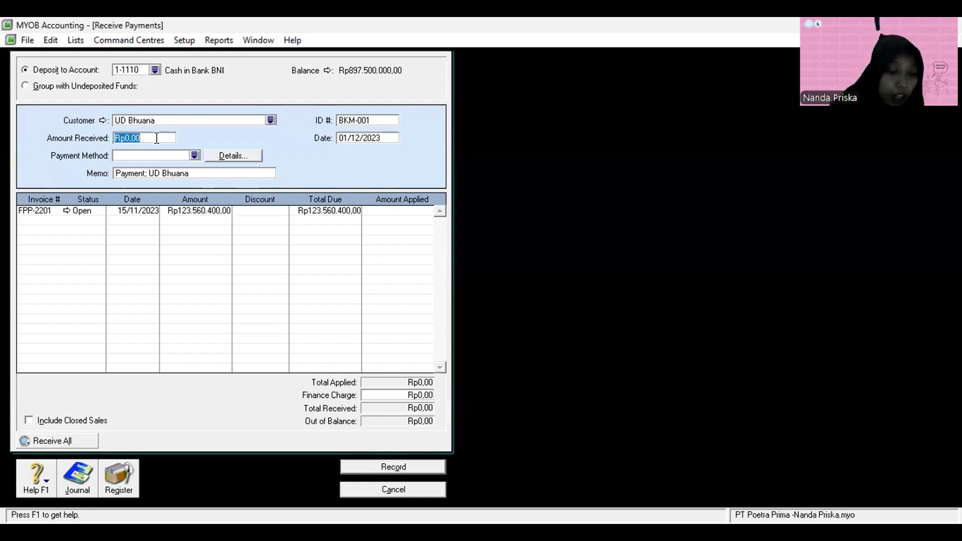
{"action": "type", "text": "123"}
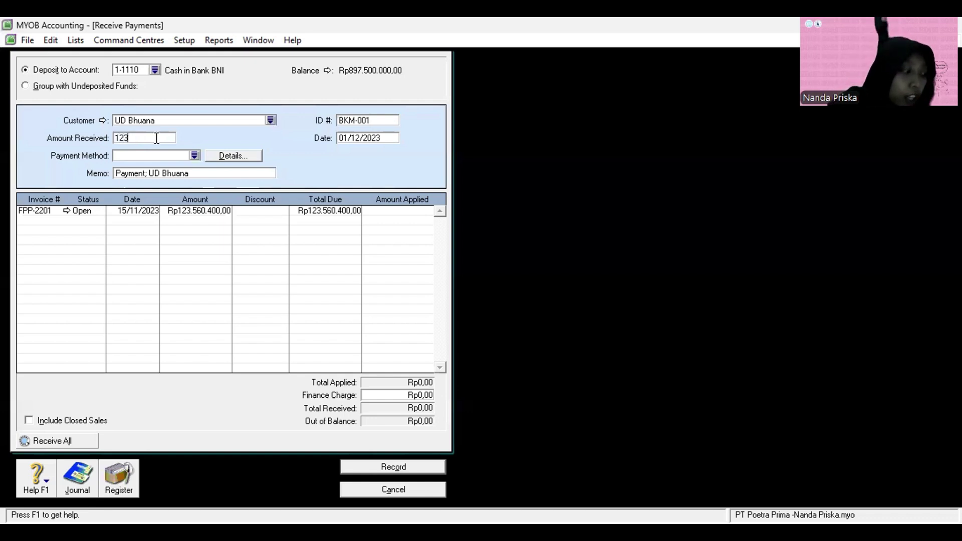
{"action": "type", "text": "56"}
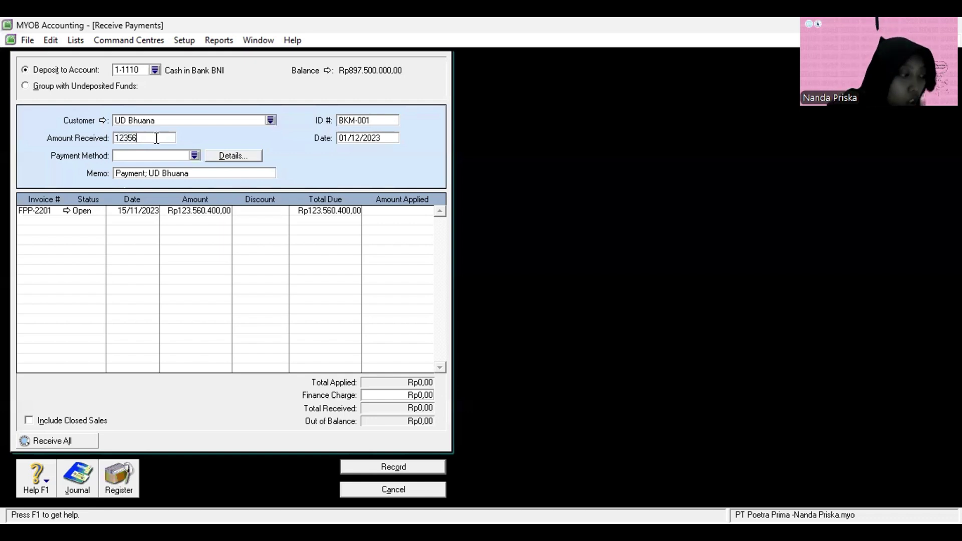
{"action": "type", "text": "0400"}
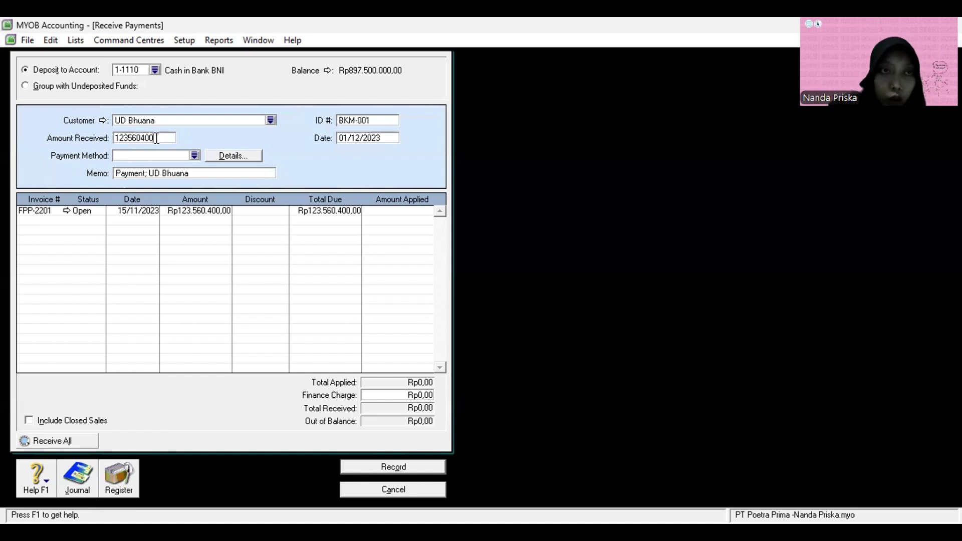
{"action": "key", "text": "Tab"}
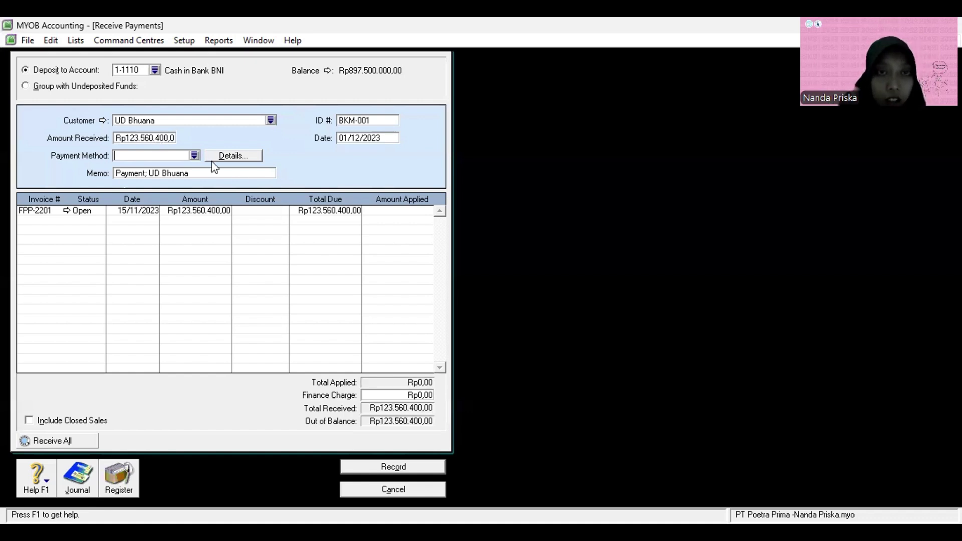
{"action": "left_click", "coordinate": [401, 210]}
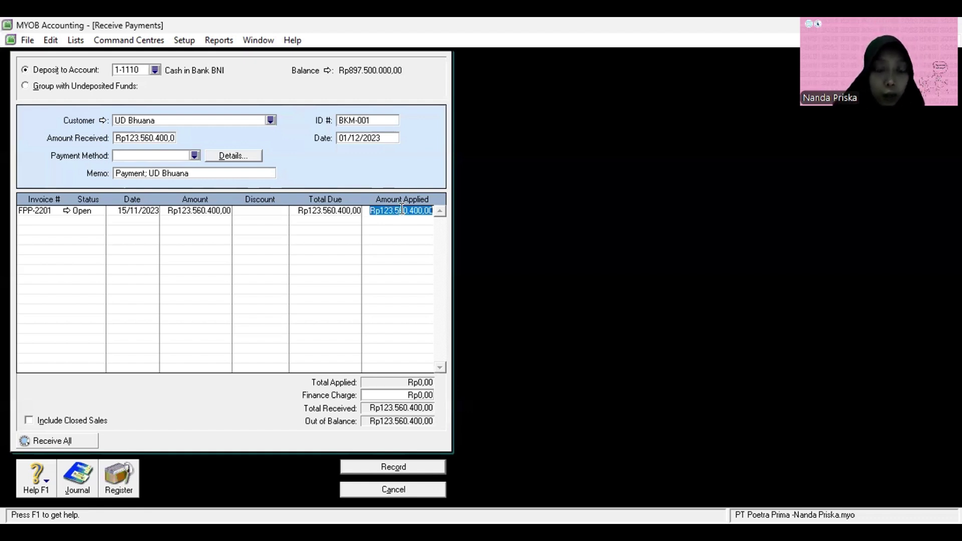
{"action": "key", "text": "Tab"}
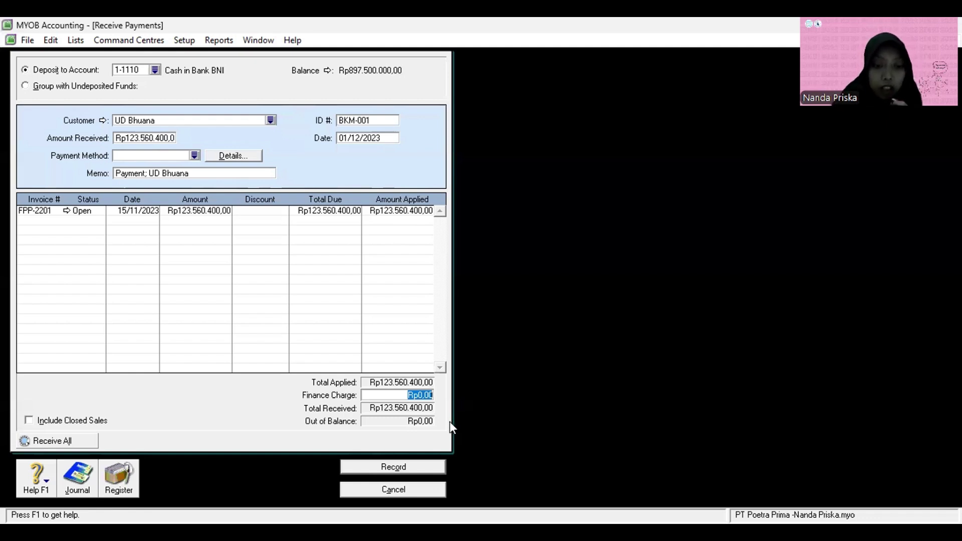
Step: Review the journal recap of the UD Bhuana payment and record the transaction
{"action": "key", "text": "ctrl+r"}
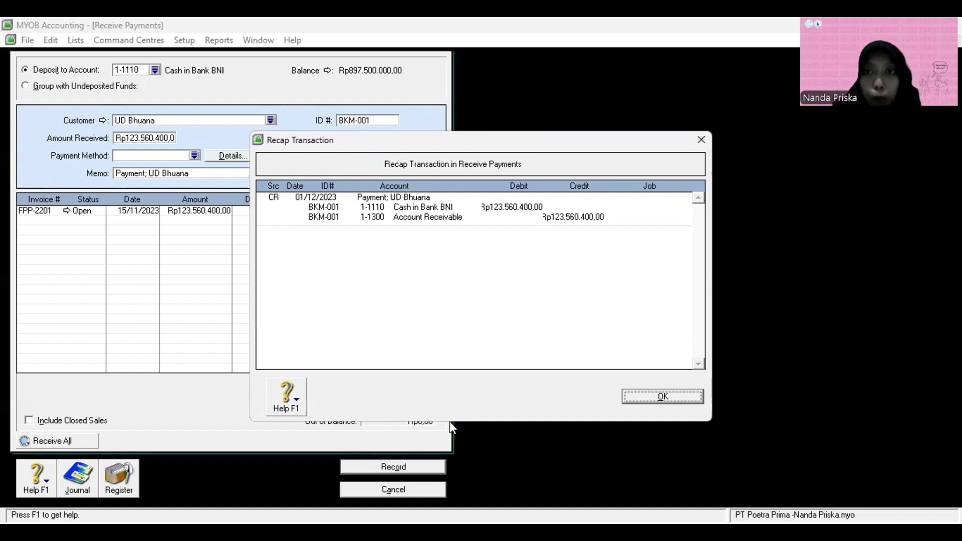
{"action": "left_click", "coordinate": [633, 399]}
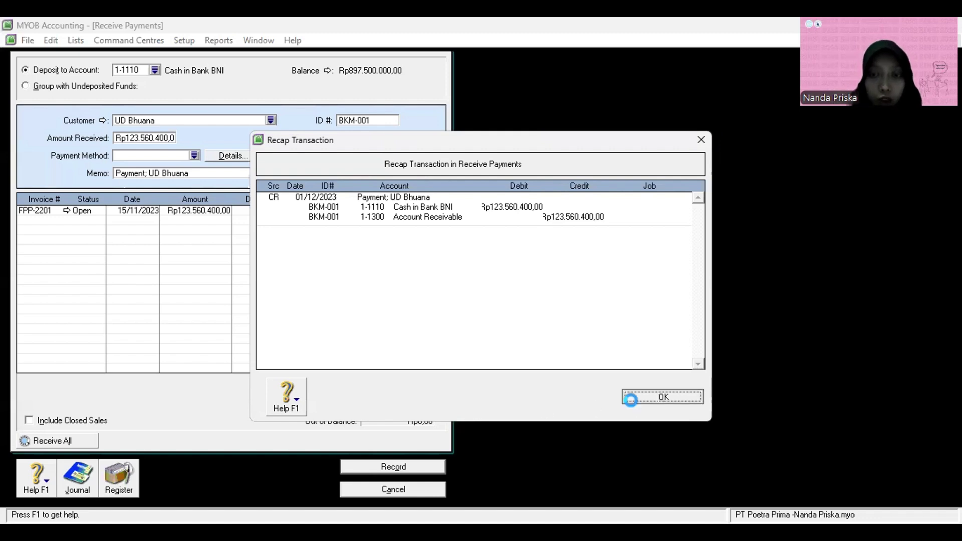
{"action": "left_click", "coordinate": [405, 468]}
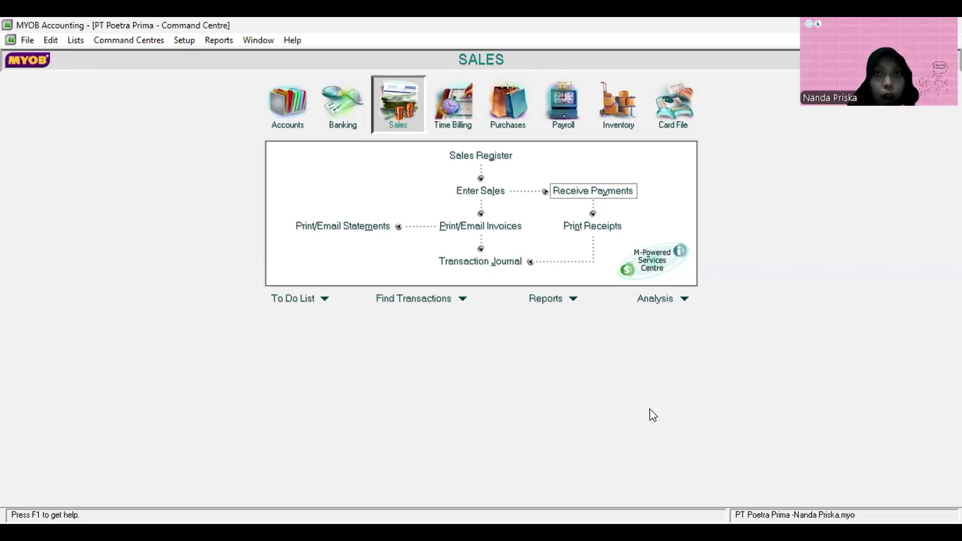
Step: Start a new purchase bill in the purchases module and select PT Sarwaguna as the supplier
{"action": "left_click", "coordinate": [495, 116]}
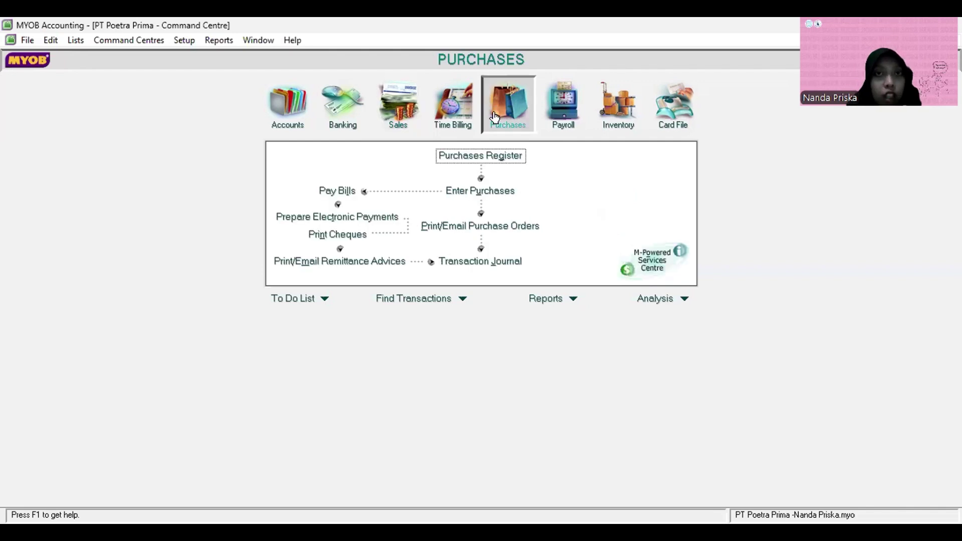
{"action": "left_click", "coordinate": [491, 192]}
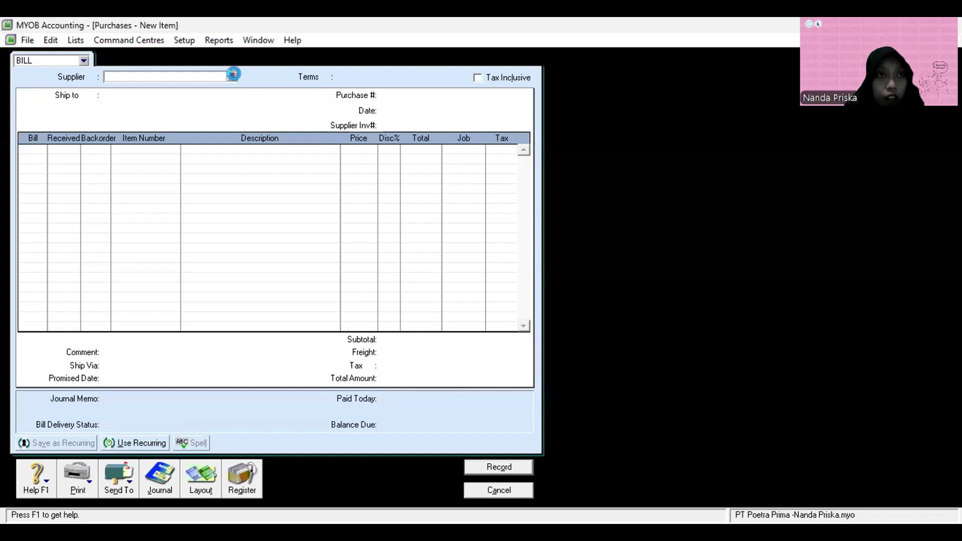
{"action": "left_click", "coordinate": [233, 75]}
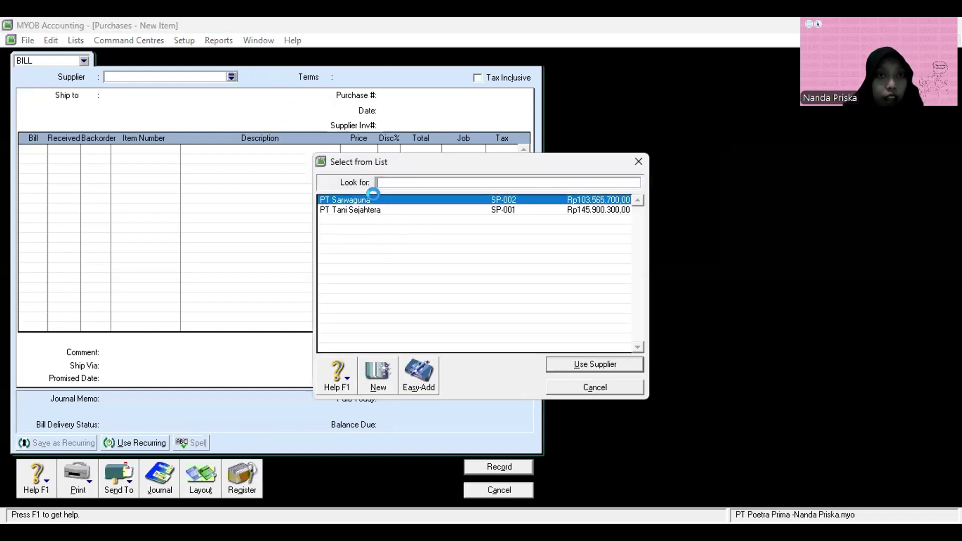
{"action": "double_click", "coordinate": [376, 200]}
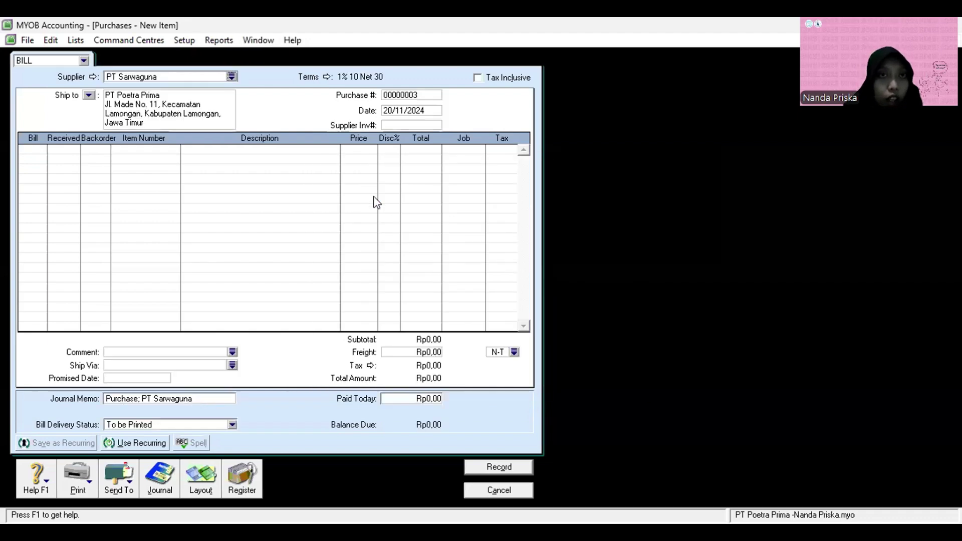
Step: Set the date of the PT Sarwaguna purchase bill to 4/12/2023
{"action": "left_click", "coordinate": [394, 112]}
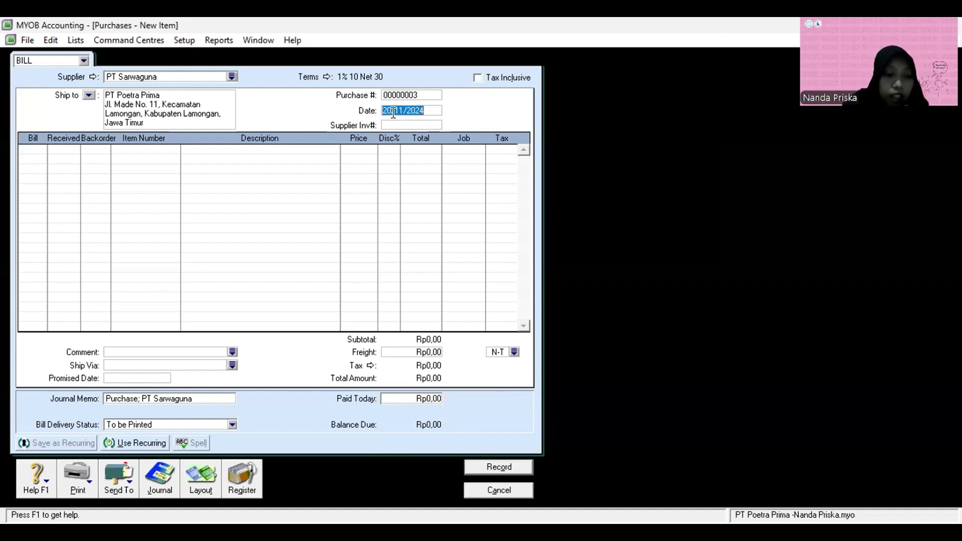
{"action": "type", "text": "4/12"}
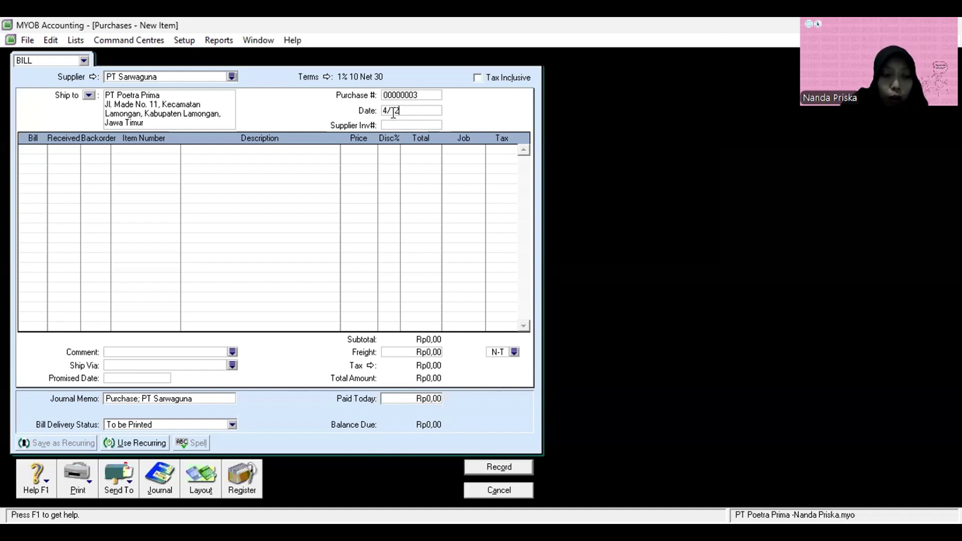
{"action": "type", "text": "/2023"}
{"action": "key", "text": "Tab"}
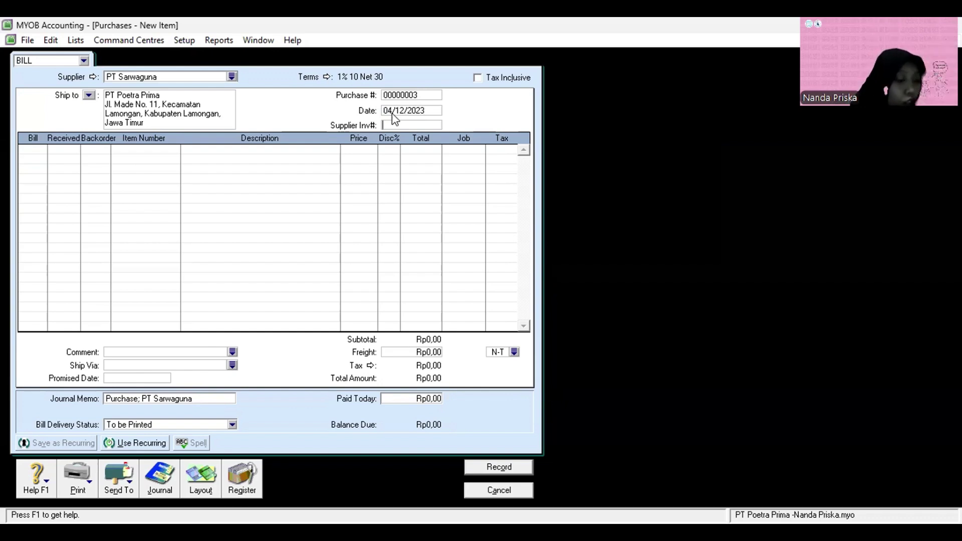
Step: Enter FSR-2023-31 as the supplier invoice number on the purchase bill
{"action": "type", "text": "FSA"}
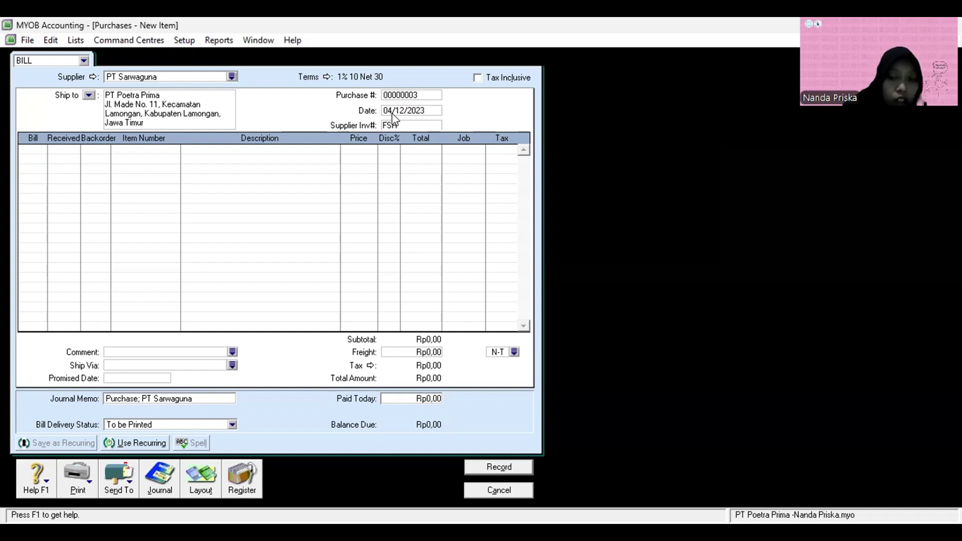
{"action": "type", "text": "2"}
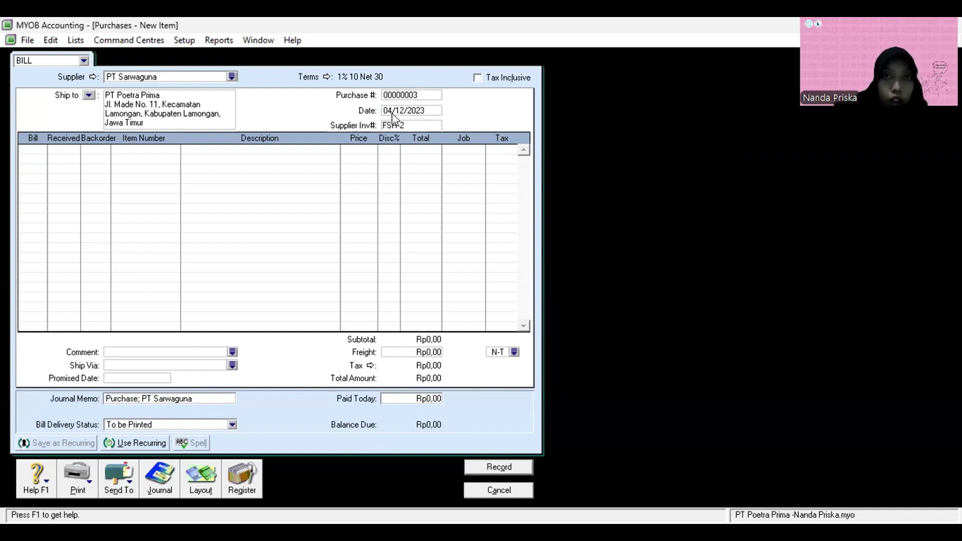
{"action": "type", "text": "023"}
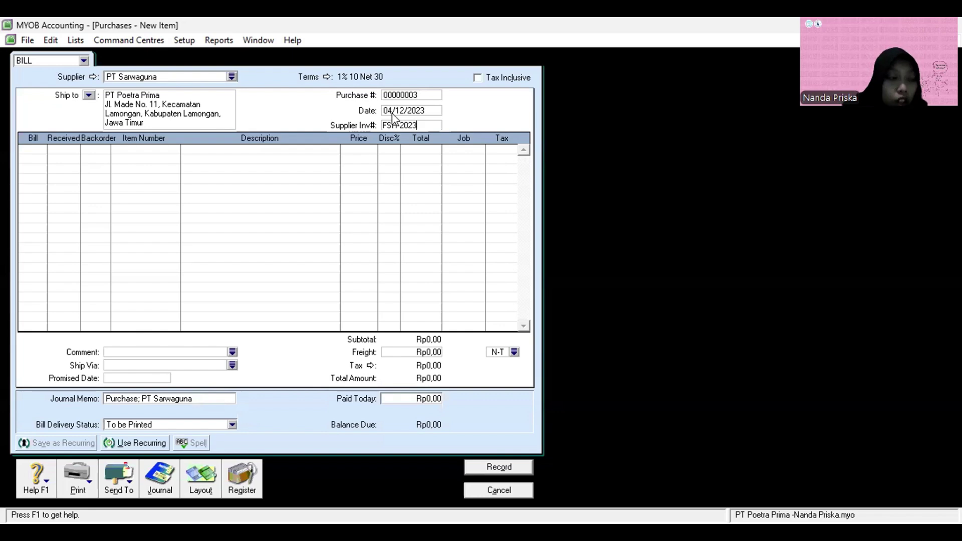
{"action": "type", "text": "-"}
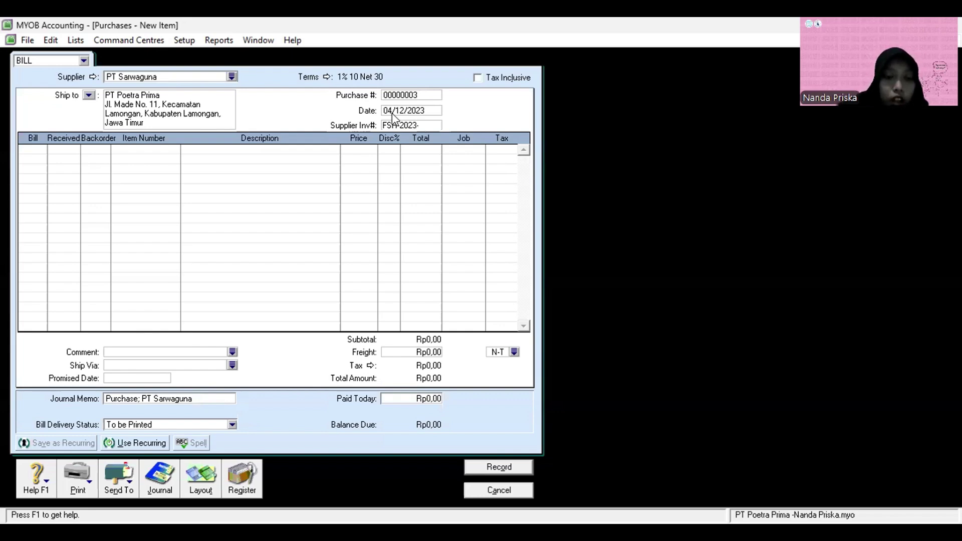
{"action": "type", "text": "31"}
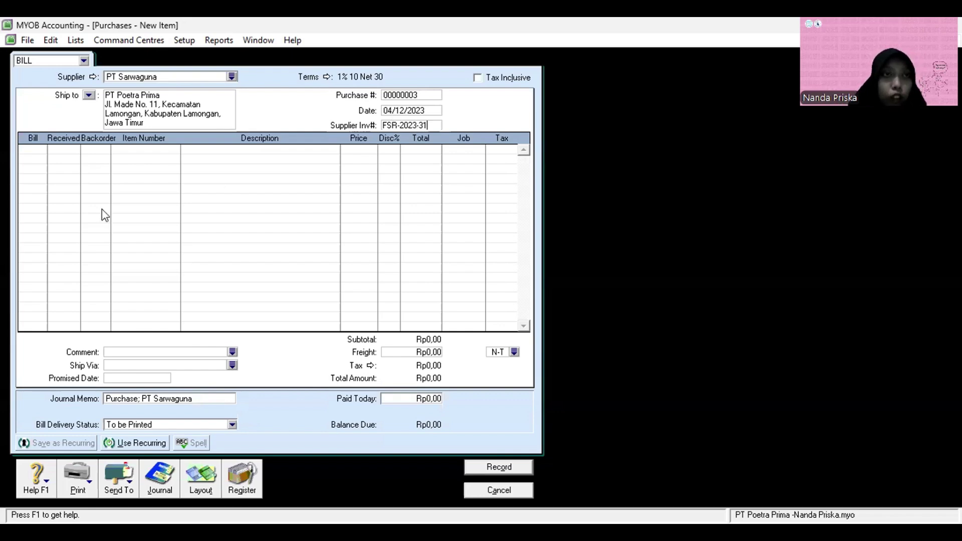
Step: Enter a billed quantity of 75 on the first line of the PT Sarwaguna purchase bill
{"action": "left_click", "coordinate": [38, 152]}
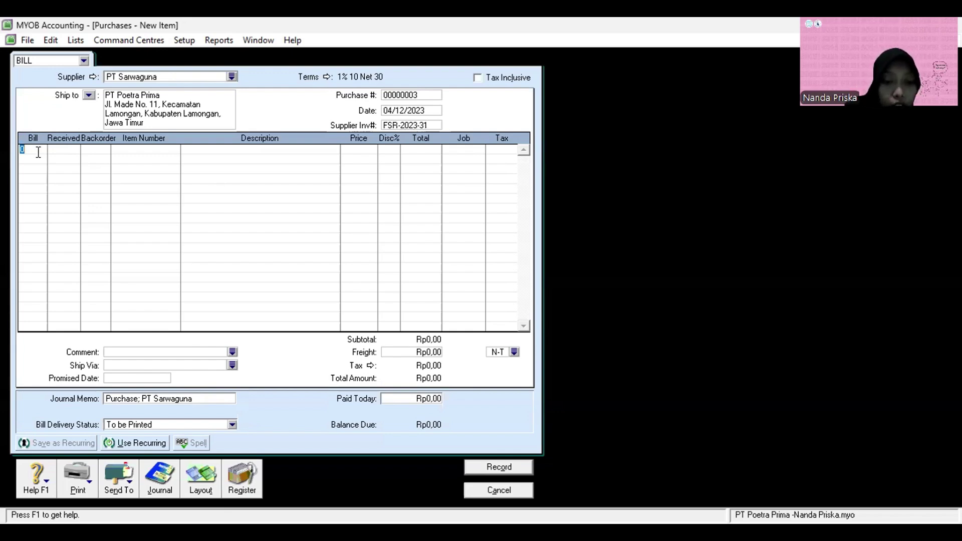
{"action": "type", "text": "75"}
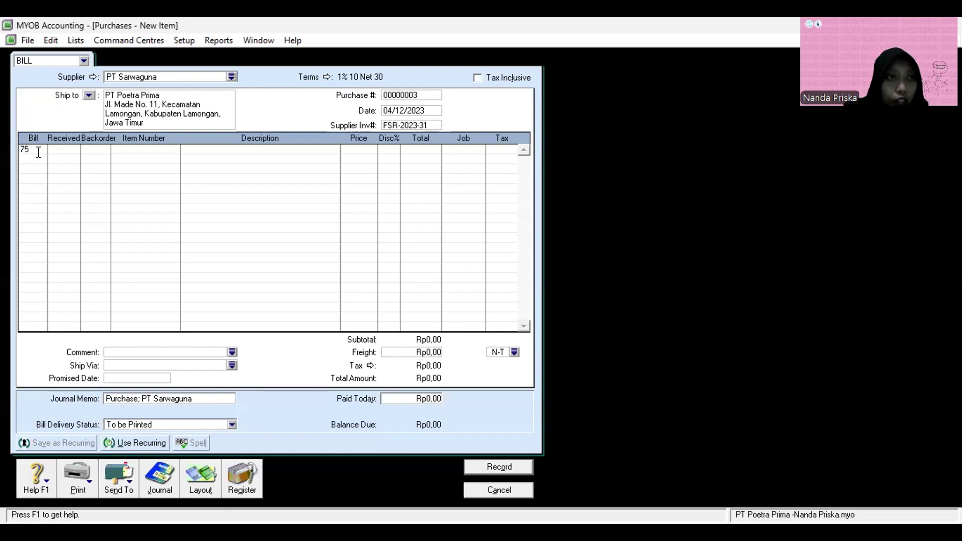
{"action": "key", "text": "Tab"}
{"action": "key", "text": "Tab"}
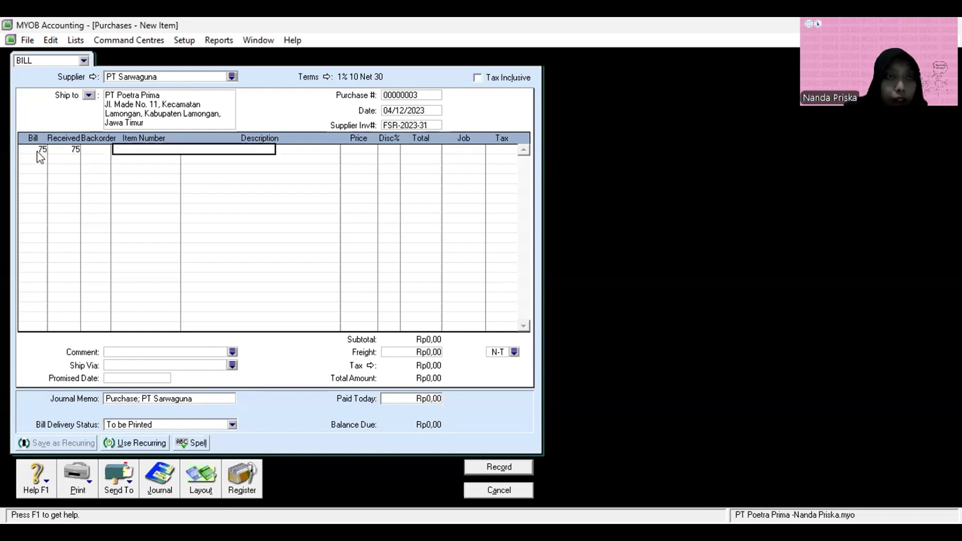
Step: Create a new inventory item from the bill line with item number BSP20KG and name Beras Super Premium 20 Kg
{"action": "key", "text": "Tab"}
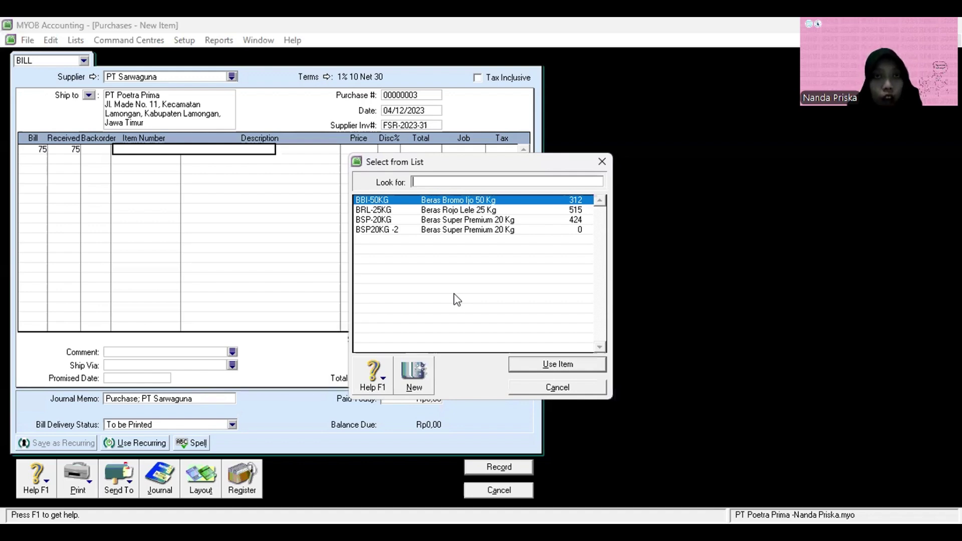
{"action": "left_click", "coordinate": [415, 374]}
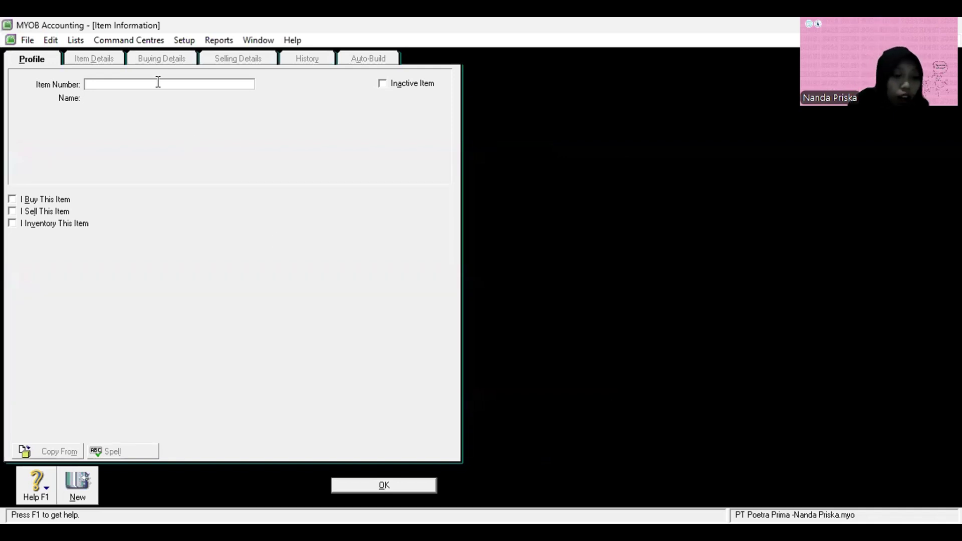
{"action": "type", "text": "B"}
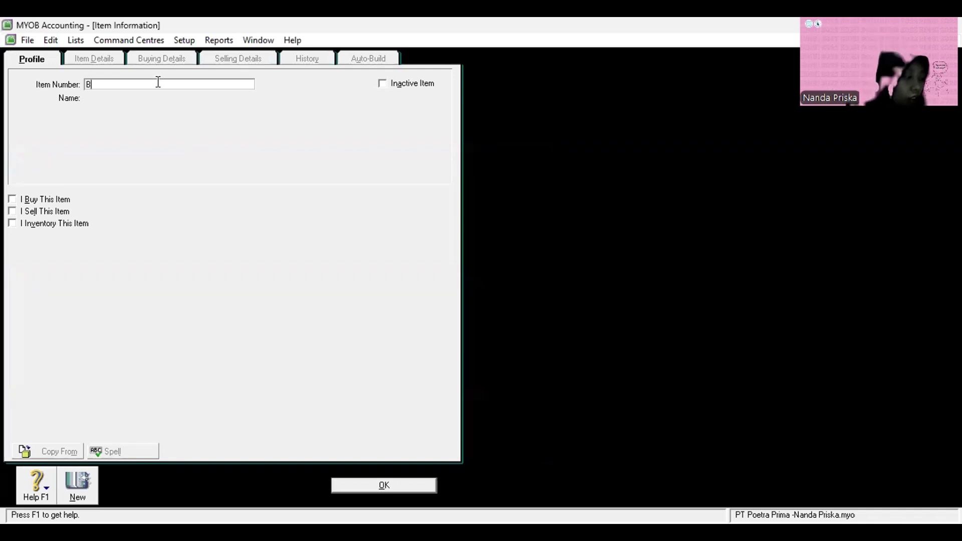
{"action": "type", "text": "SP20KG"}
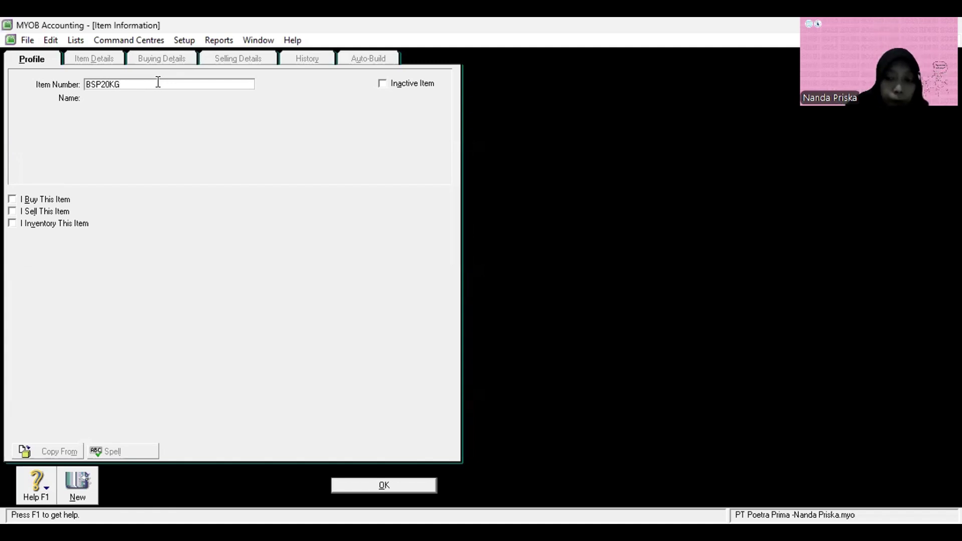
{"action": "key", "text": "Tab"}
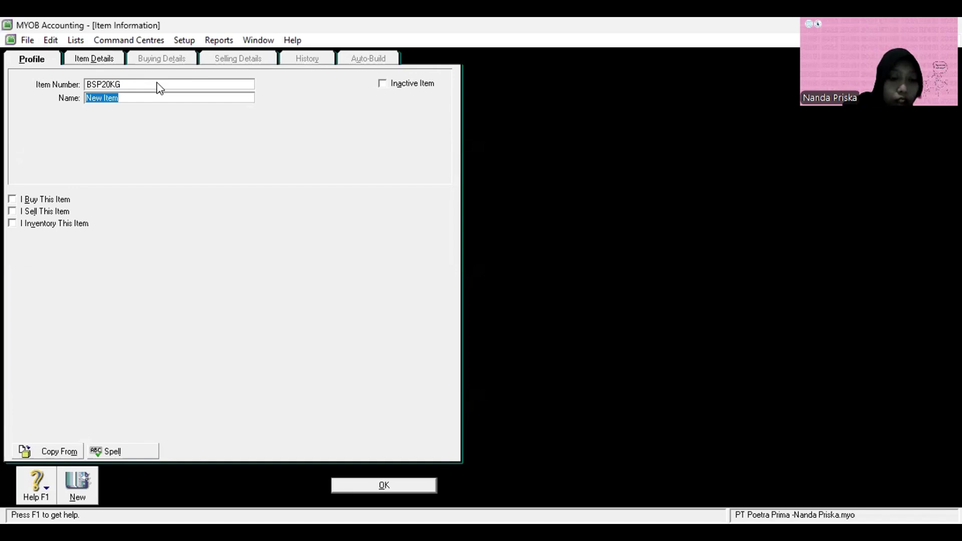
{"action": "type", "text": "Beras "}
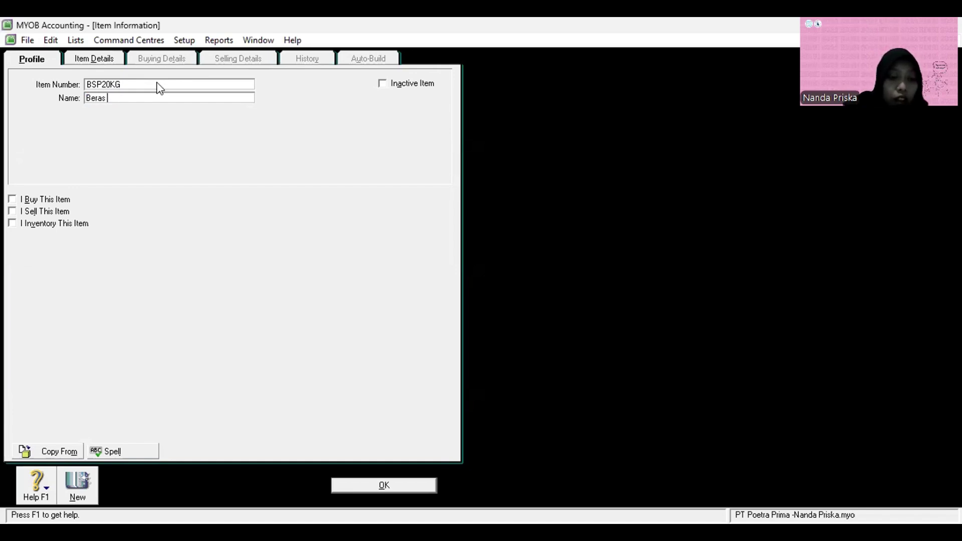
{"action": "type", "text": "Super"}
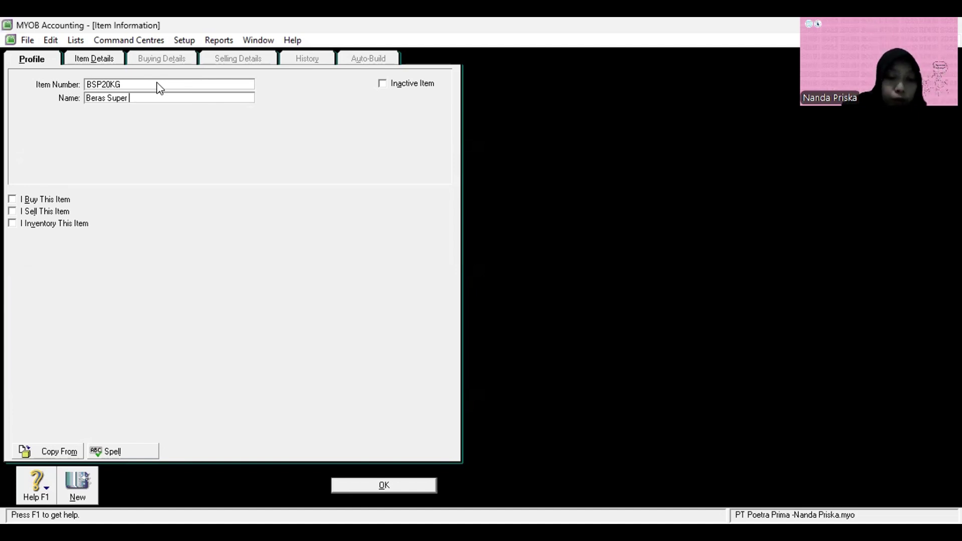
{"action": "type", "text": " Premi"}
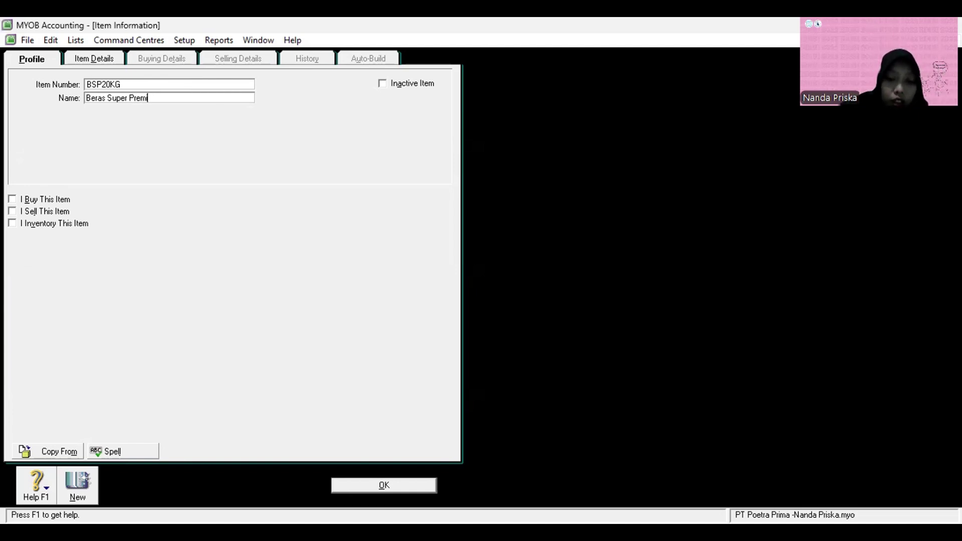
{"action": "type", "text": "um 20 K"}
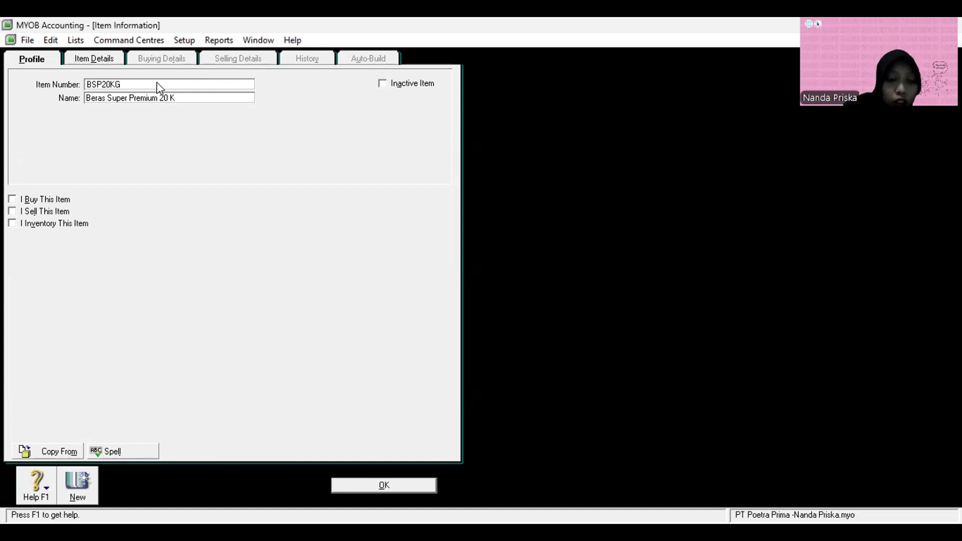
{"action": "type", "text": "g"}
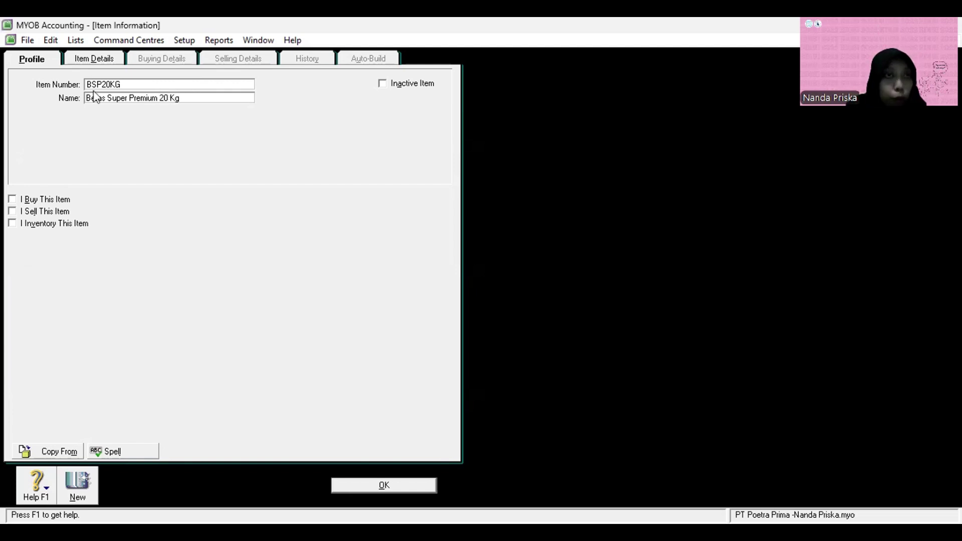
Step: Extend the new item's number to BSP20KG -2A
{"action": "double_click", "coordinate": [126, 84]}
{"action": "left_click", "coordinate": [126, 83]}
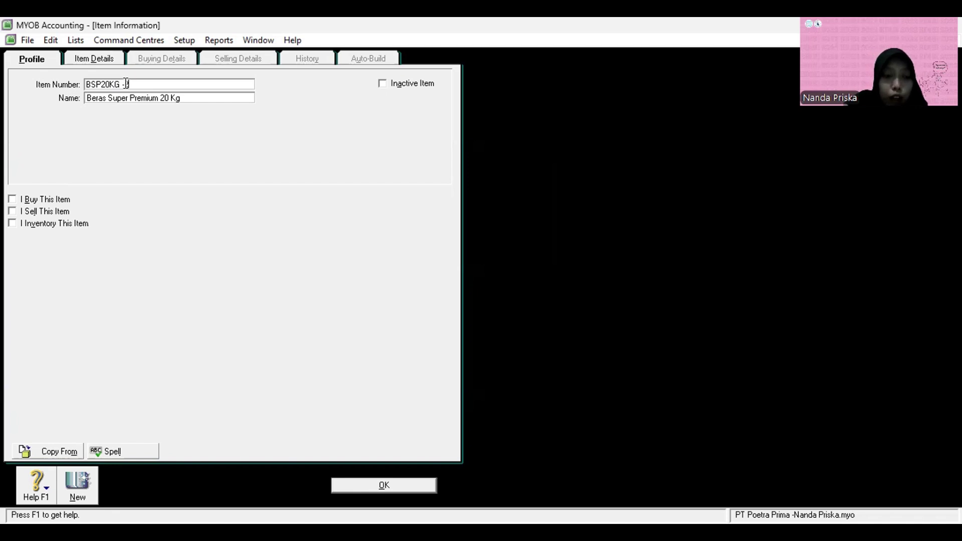
{"action": "type", "text": "2A"}
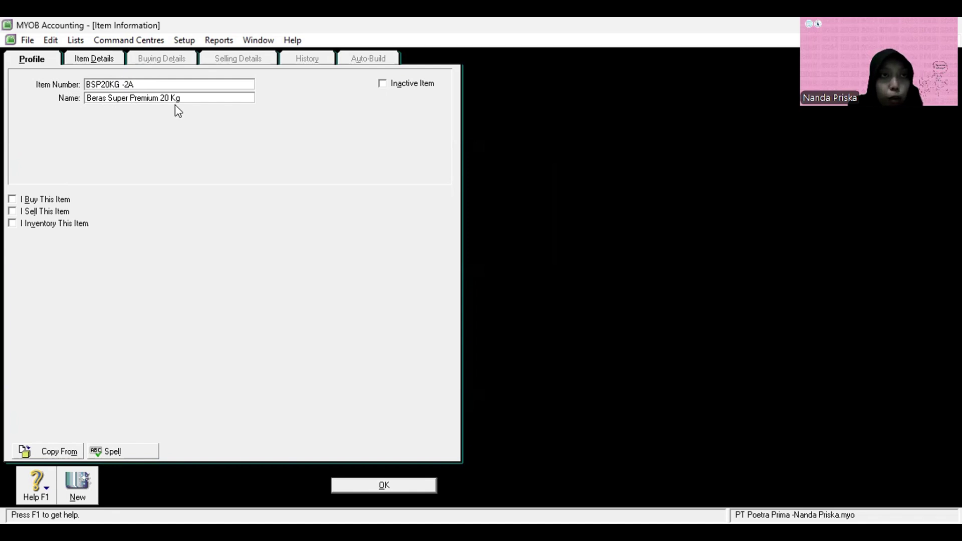
Step: Mark item BSP20KG -2A as bought, sold and inventoried
{"action": "left_click", "coordinate": [12, 200]}
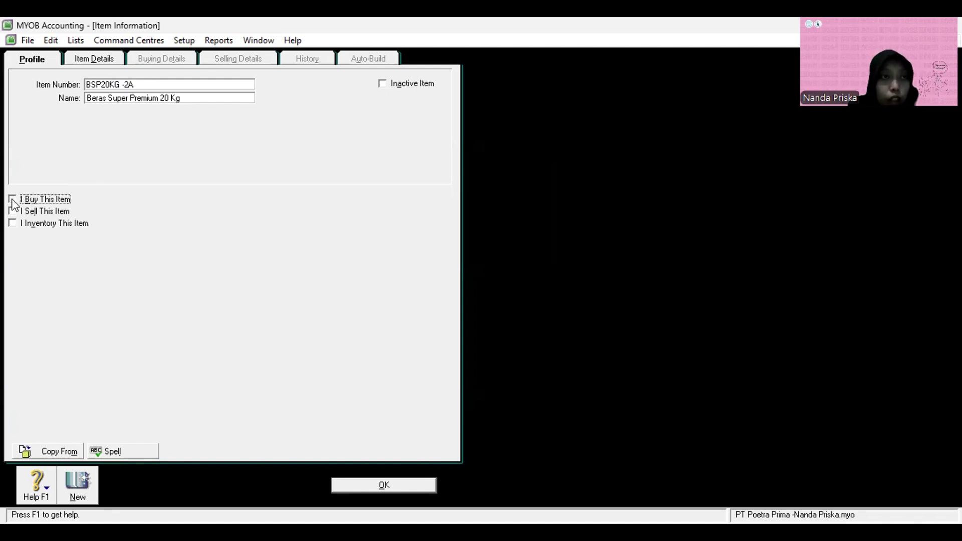
{"action": "left_click", "coordinate": [12, 211]}
{"action": "left_click", "coordinate": [12, 224]}
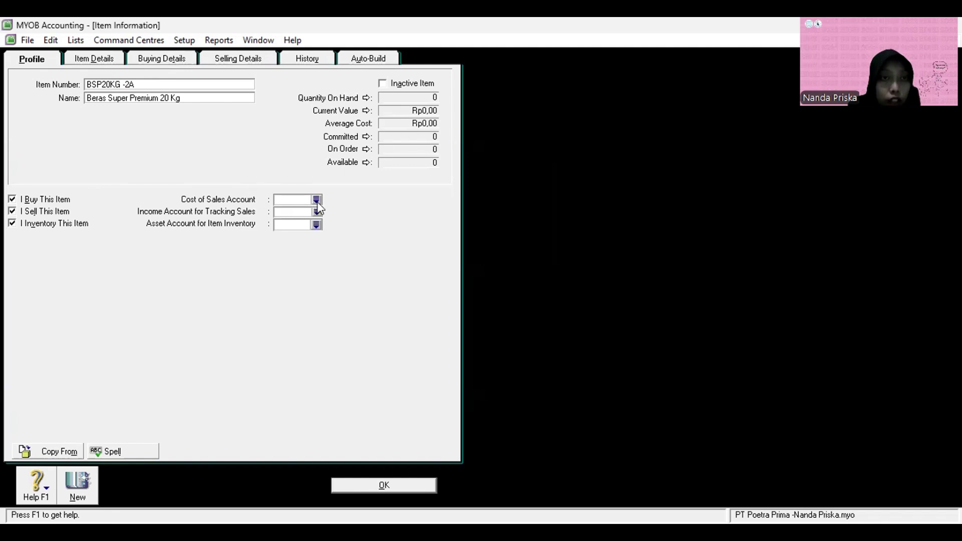
Step: Assign the item's accounts: 5-1100 Cost of Goods Sold for cost, 4-1100 Sales for income and 1-1500 Merchandise Inventory for the asset
{"action": "left_click", "coordinate": [317, 200]}
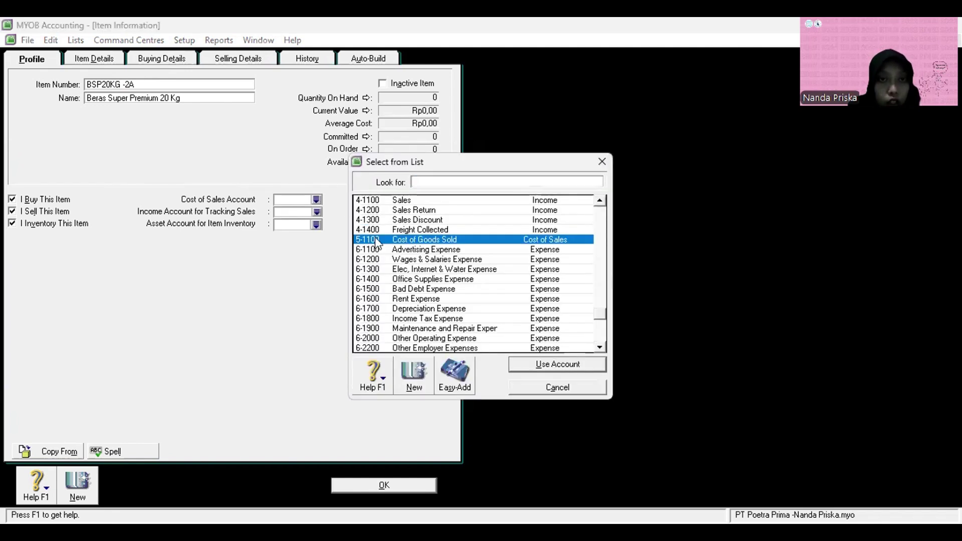
{"action": "double_click", "coordinate": [377, 241]}
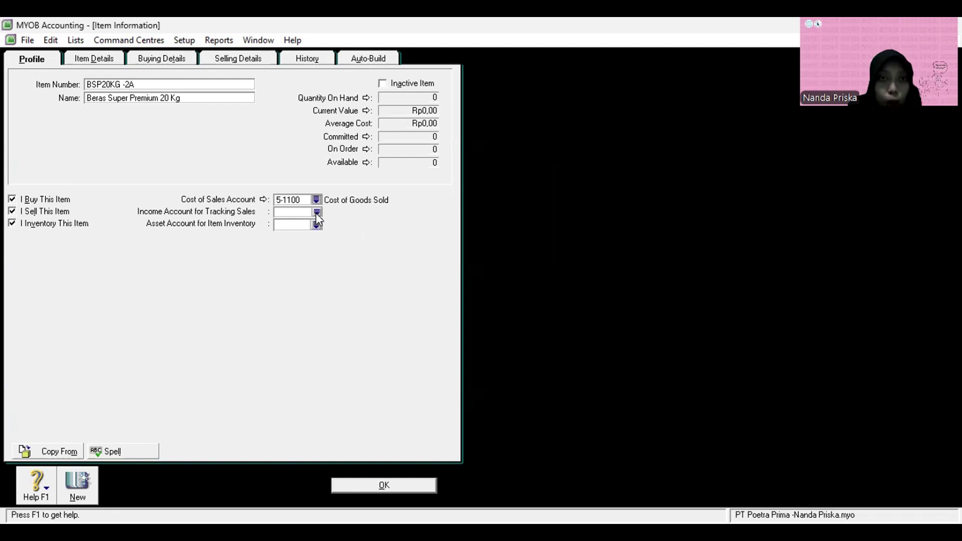
{"action": "left_click", "coordinate": [316, 213]}
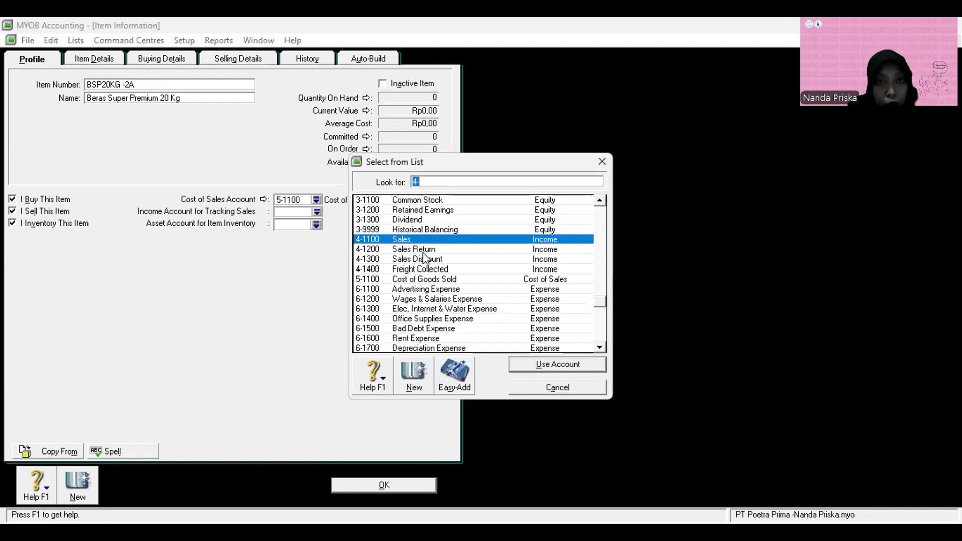
{"action": "left_click", "coordinate": [415, 244]}
{"action": "double_click", "coordinate": [415, 242]}
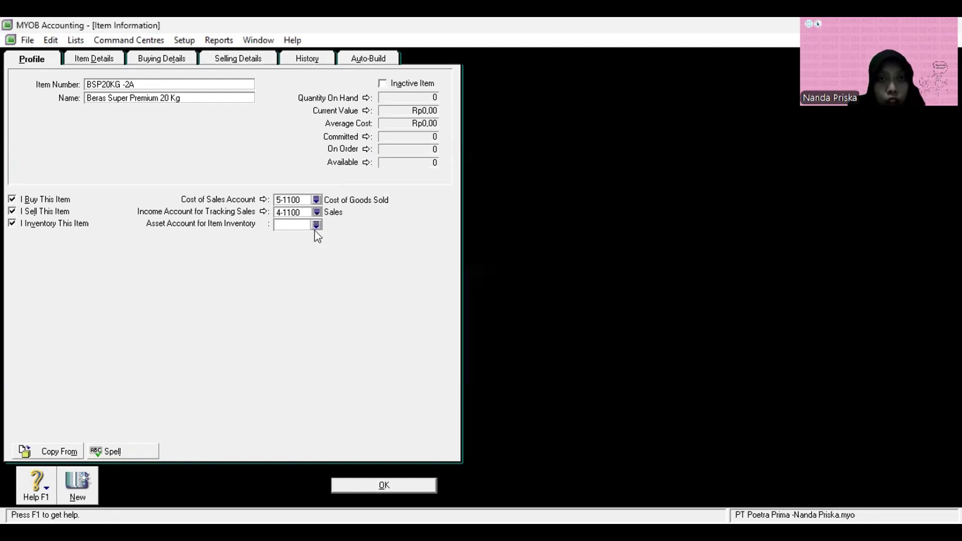
{"action": "left_click", "coordinate": [317, 225]}
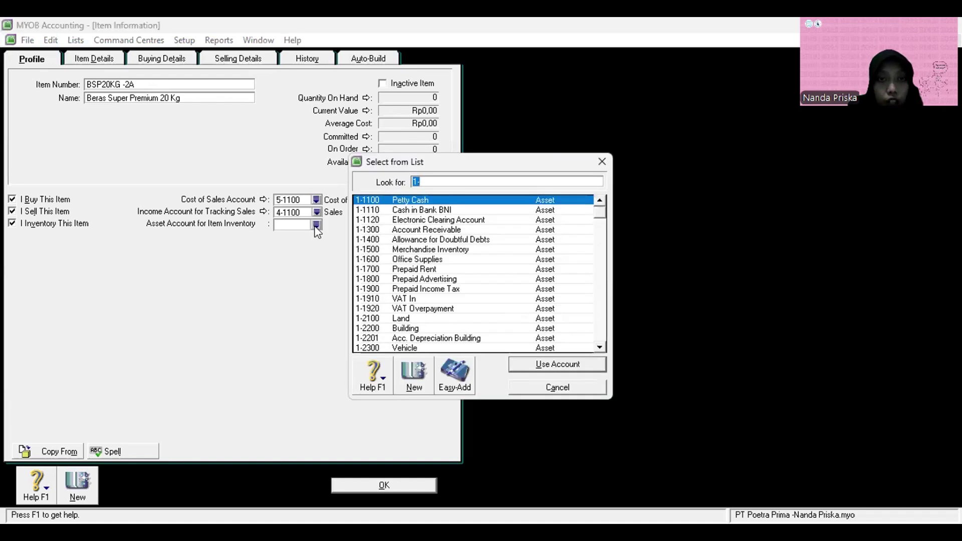
{"action": "left_click", "coordinate": [420, 249]}
{"action": "double_click", "coordinate": [420, 250]}
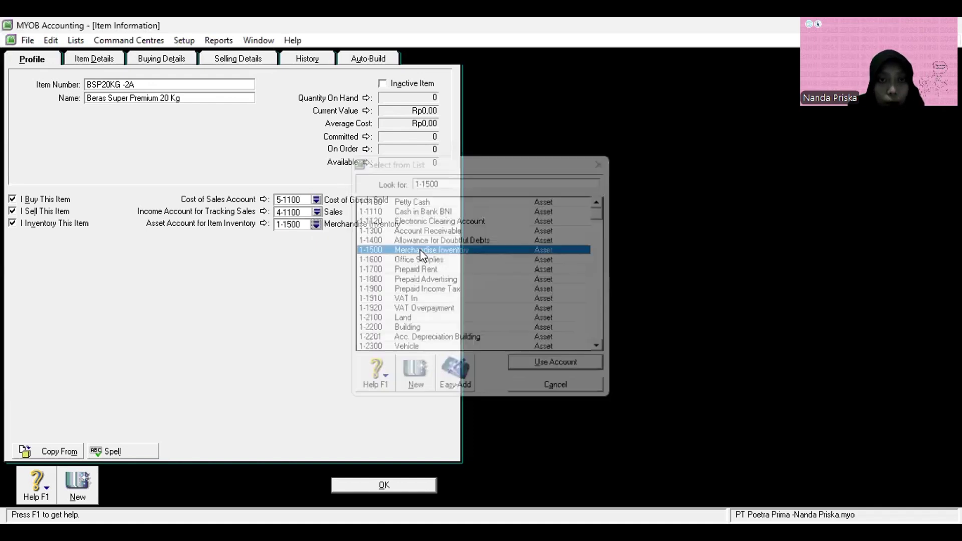
Step: Set the item's tax code when bought to VAT in its buying details
{"action": "left_click", "coordinate": [178, 60]}
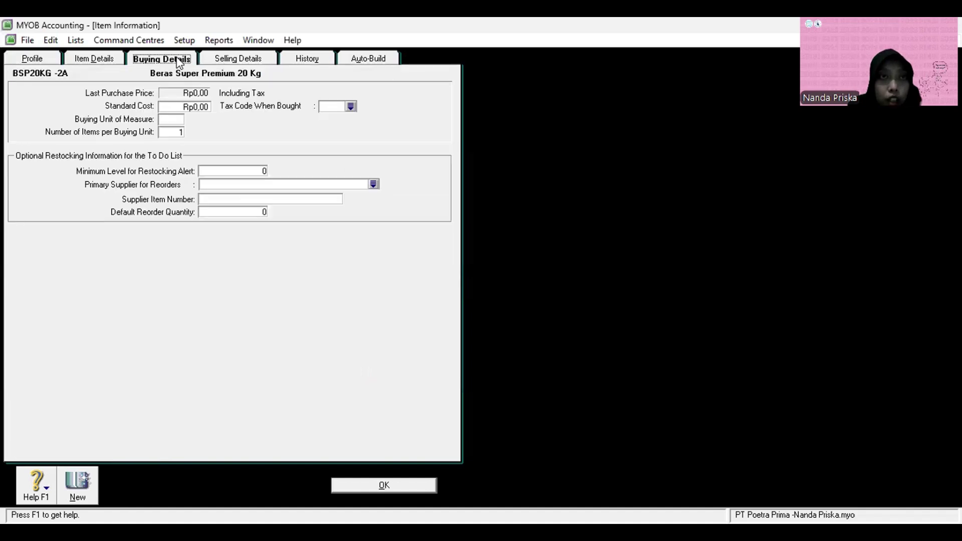
{"action": "left_click", "coordinate": [351, 107]}
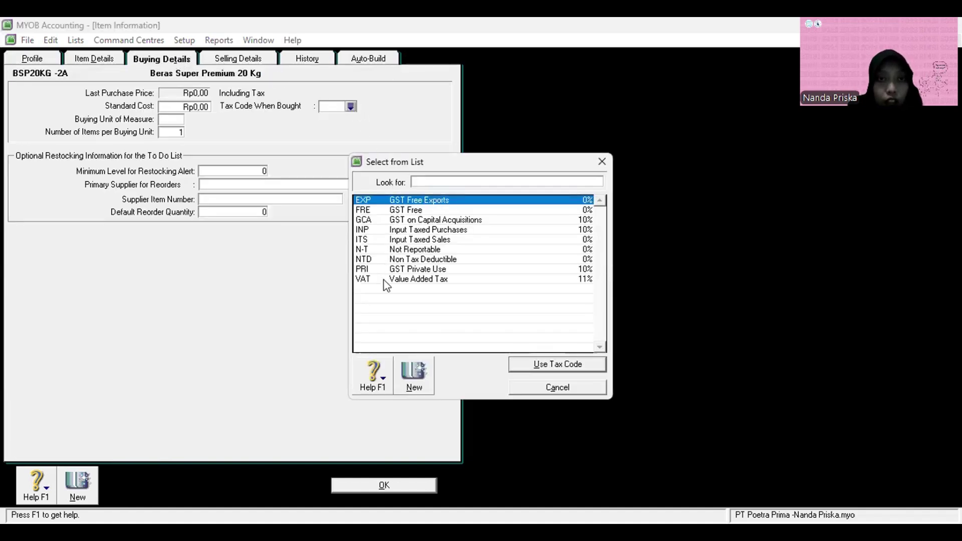
{"action": "left_click", "coordinate": [384, 279]}
{"action": "double_click", "coordinate": [385, 279]}
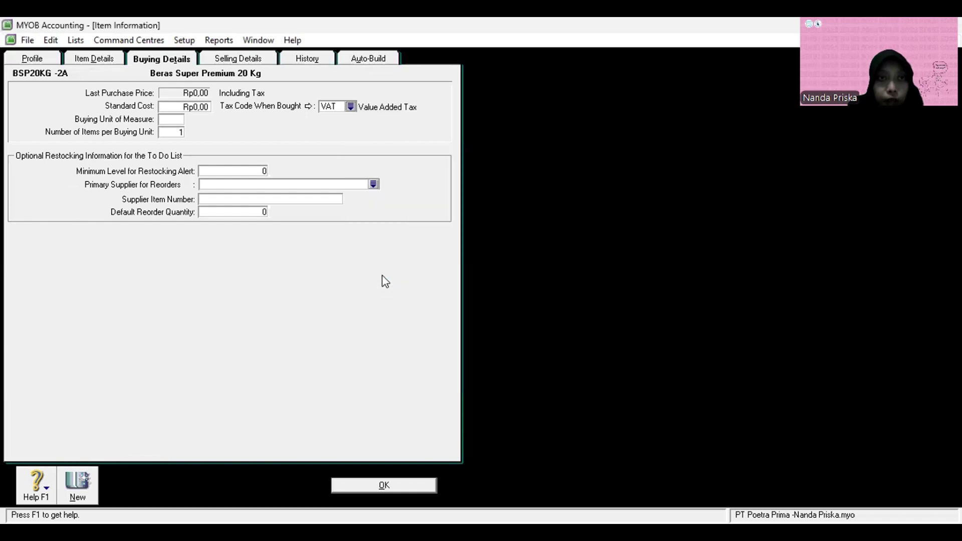
Step: Set the item's tax code when sold to VAT and save the item, skipping the spelling suggestions
{"action": "left_click", "coordinate": [248, 59]}
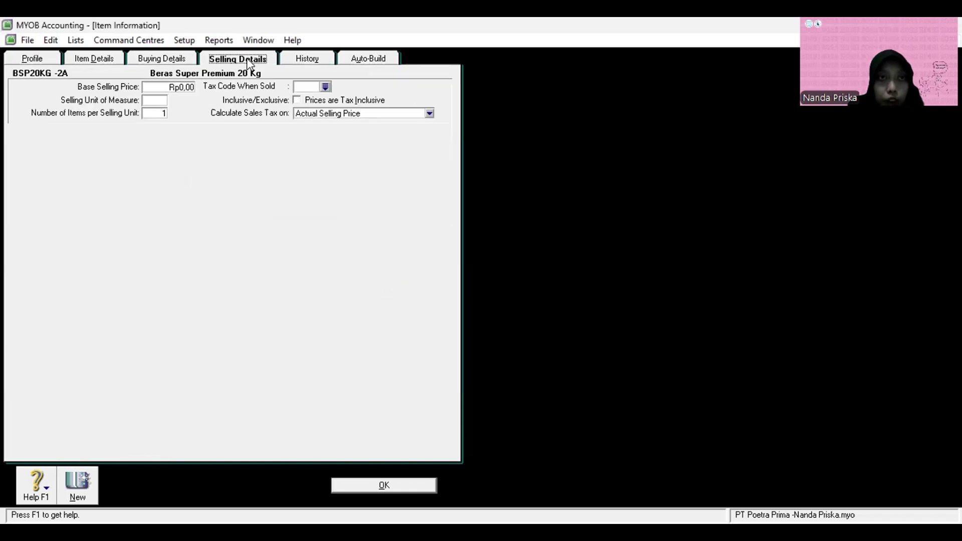
{"action": "left_click", "coordinate": [326, 86]}
{"action": "left_click", "coordinate": [420, 279]}
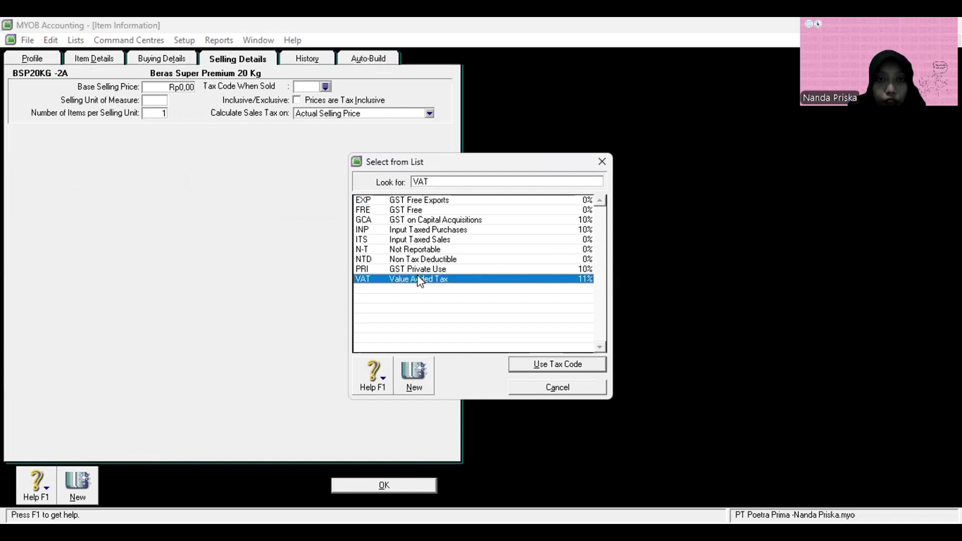
{"action": "double_click", "coordinate": [420, 280]}
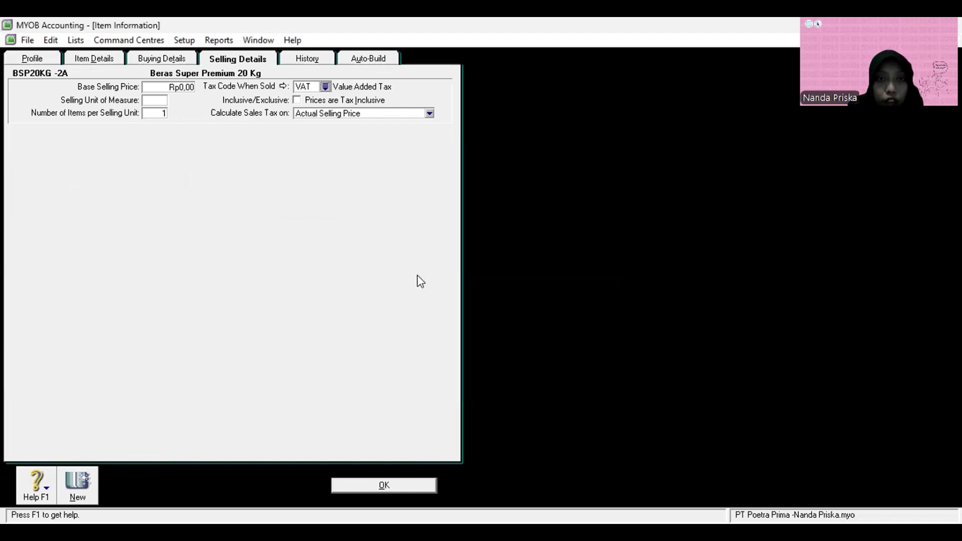
{"action": "left_click", "coordinate": [404, 486]}
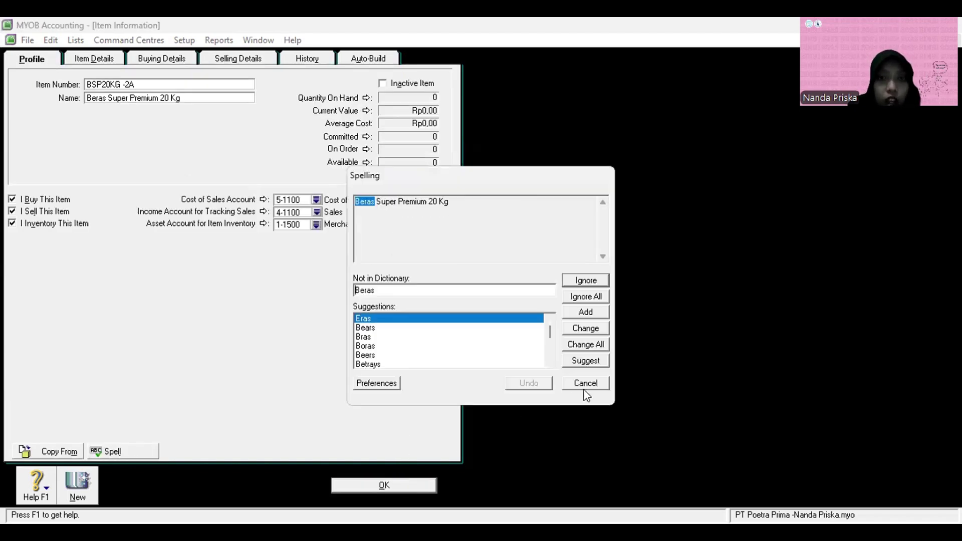
{"action": "left_click", "coordinate": [599, 382]}
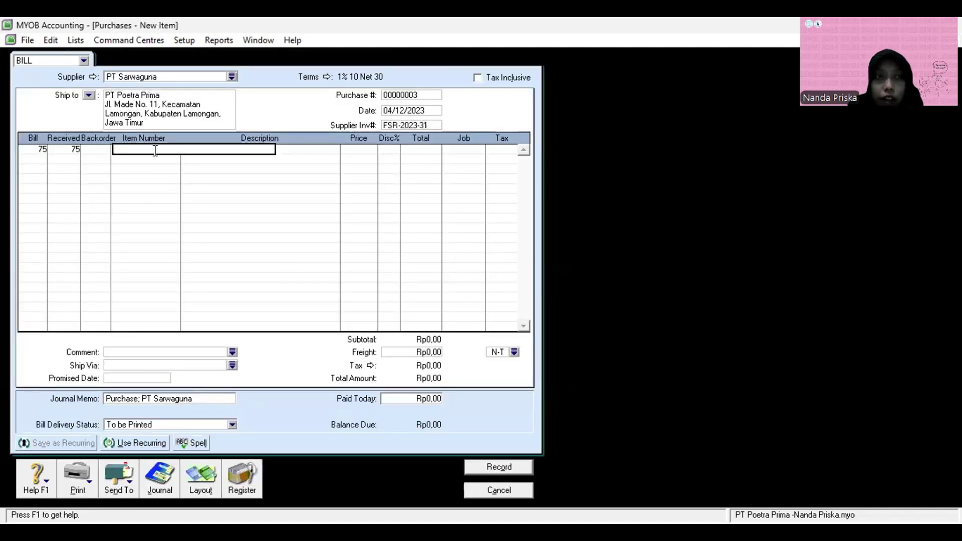
Step: Use item BSP20KG -2A, Beras Super Premium 20 Kg, on the first line of the purchase bill
{"action": "key", "text": "Return"}
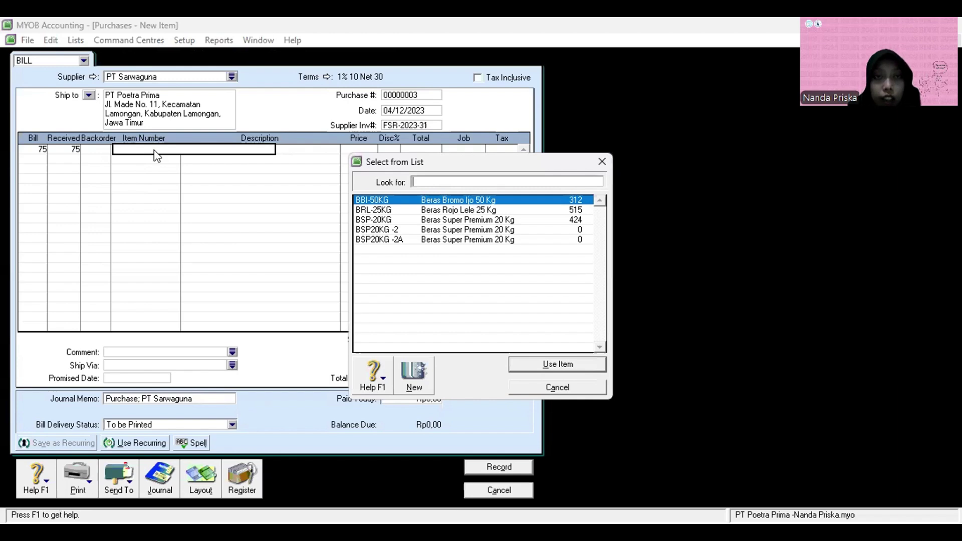
{"action": "left_click", "coordinate": [396, 241]}
{"action": "left_click", "coordinate": [550, 364]}
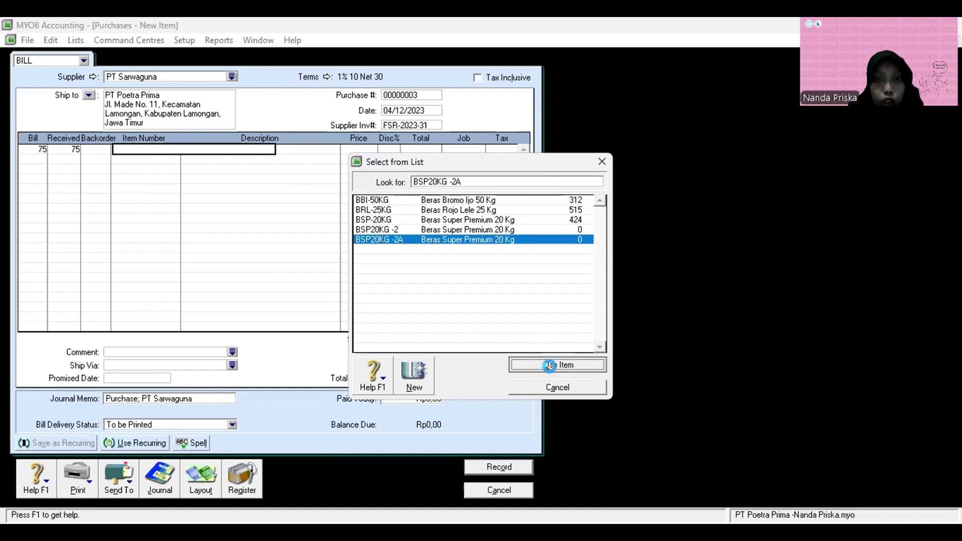
Step: Set the price of the Beras Super Premium 20 Kg line to Rp300.750 and complete the line without a discount or job
{"action": "key", "text": "Tab"}
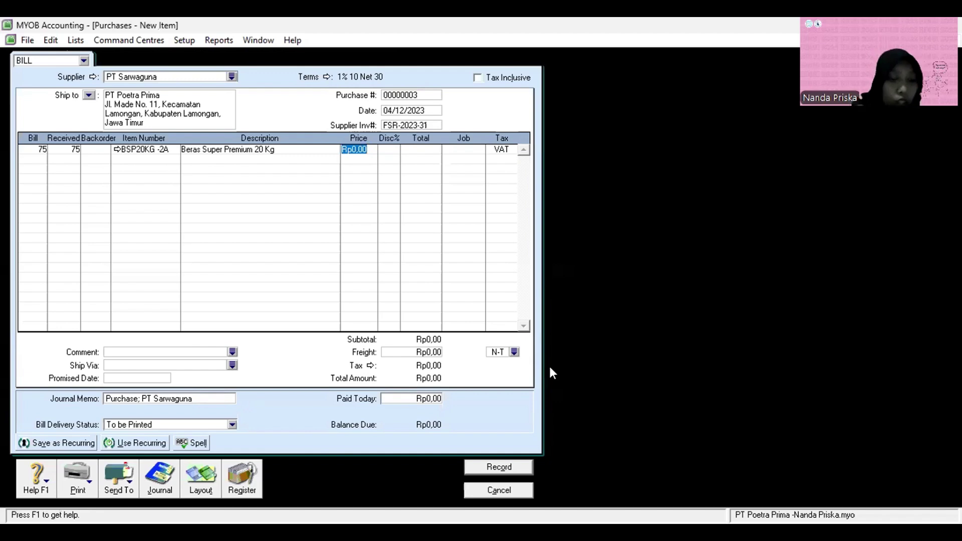
{"action": "type", "text": "300"}
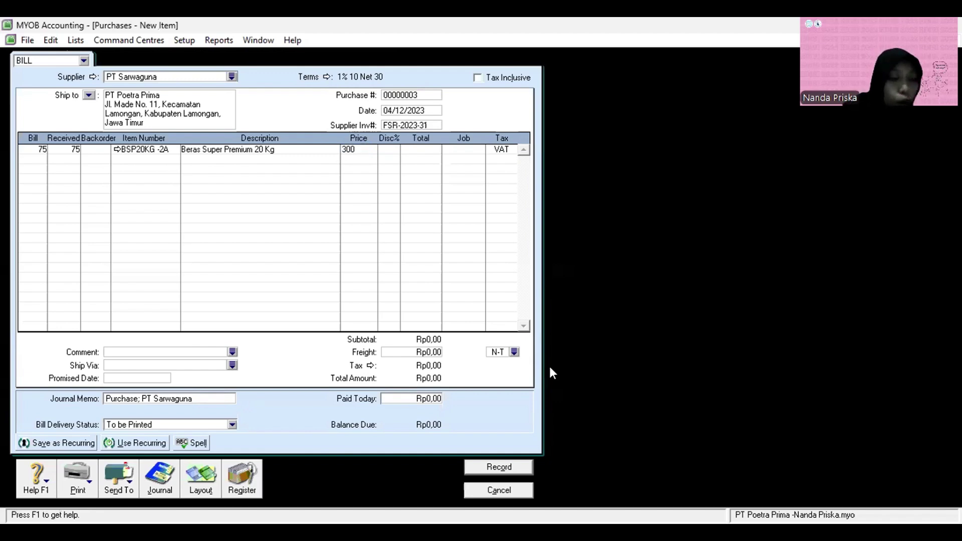
{"action": "type", "text": "7"}
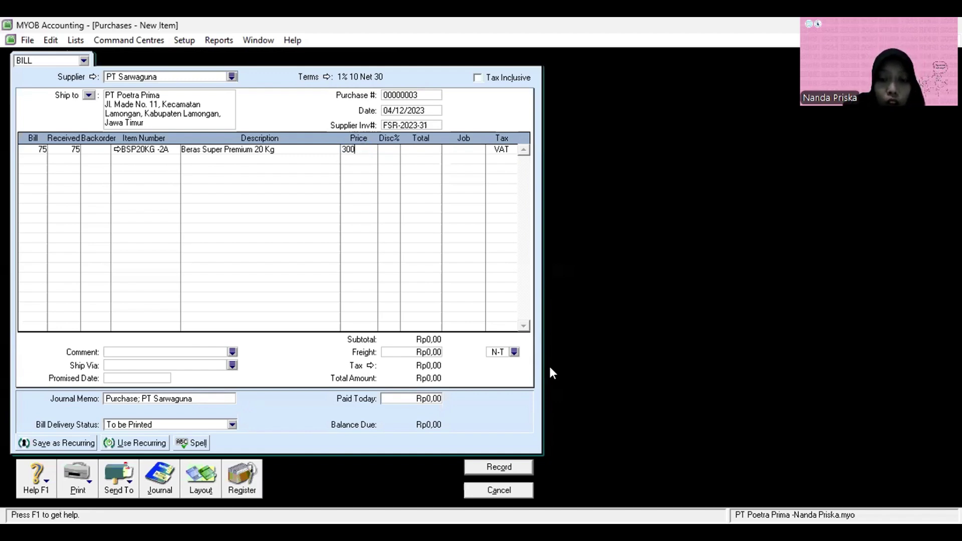
{"action": "type", "text": "50"}
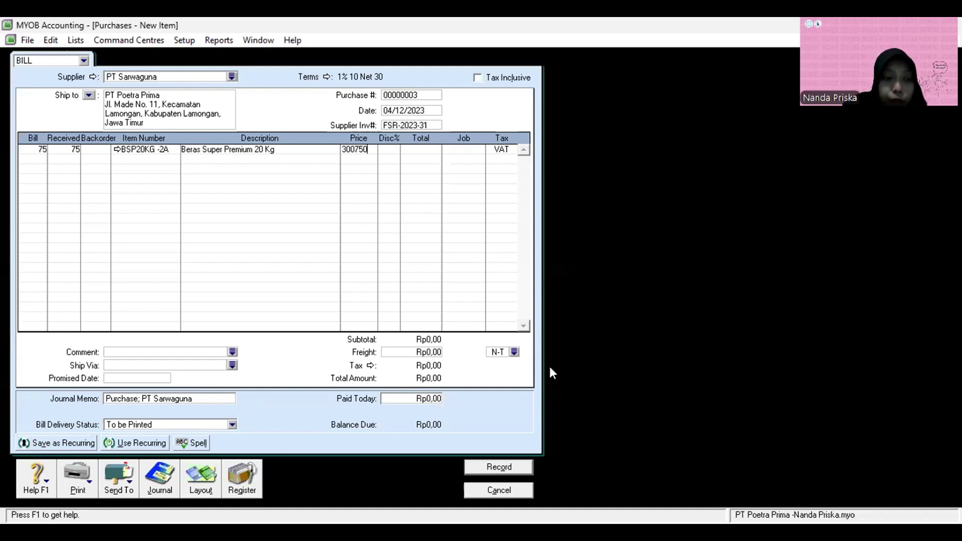
{"action": "key", "text": "Tab"}
{"action": "key", "text": "Tab"}
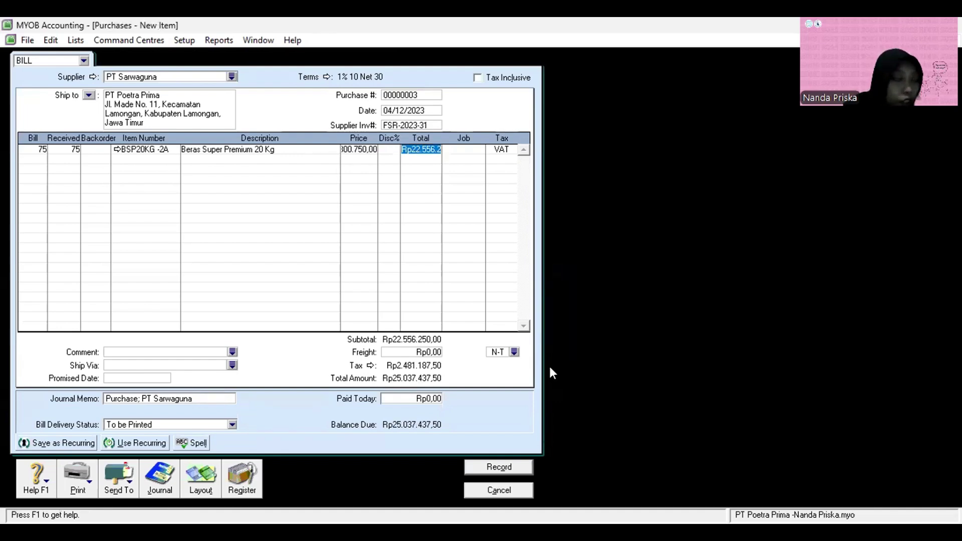
{"action": "key", "text": "Tab"}
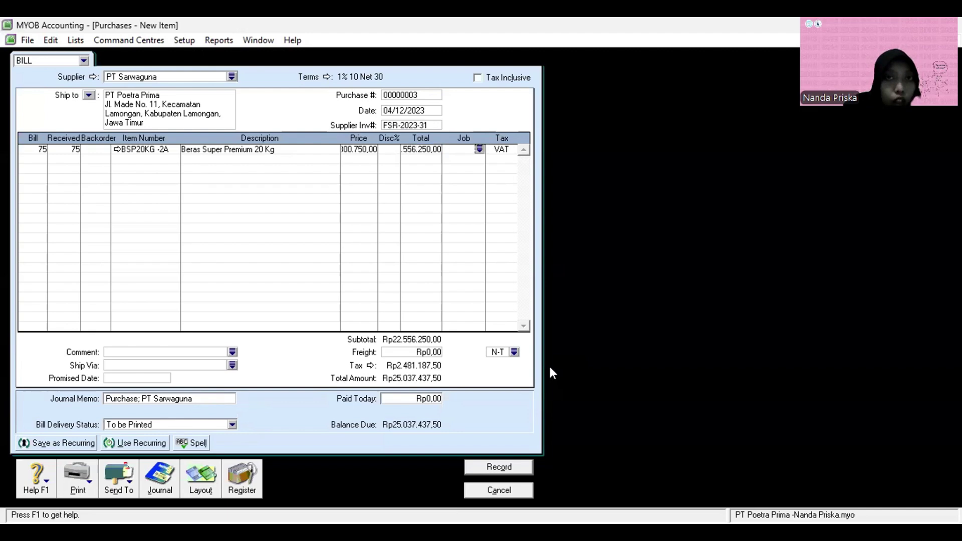
{"action": "key", "text": "Tab"}
{"action": "key", "text": "Tab"}
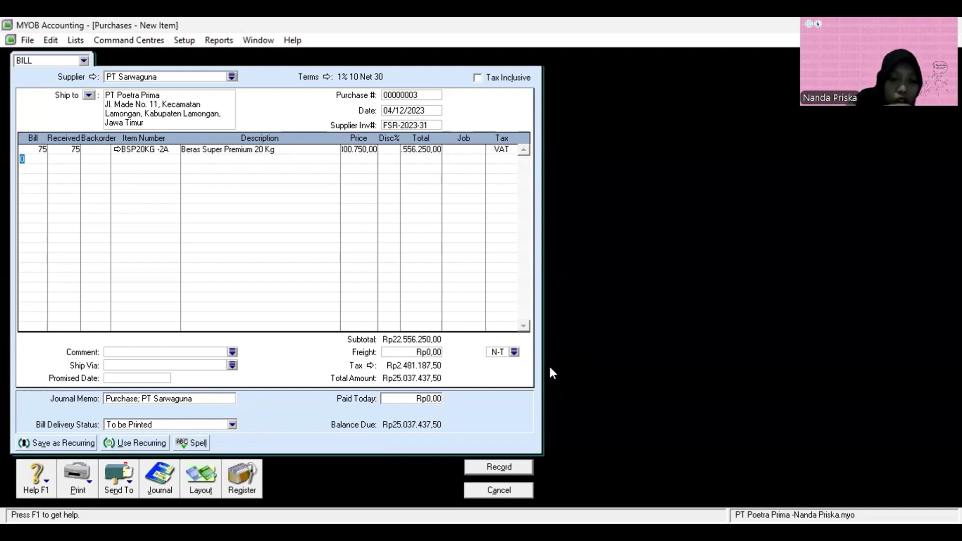
Step: Review the recap of the purchase's journal entries and record the PT Sarwaguna bill
{"action": "key", "text": "ctrl+r"}
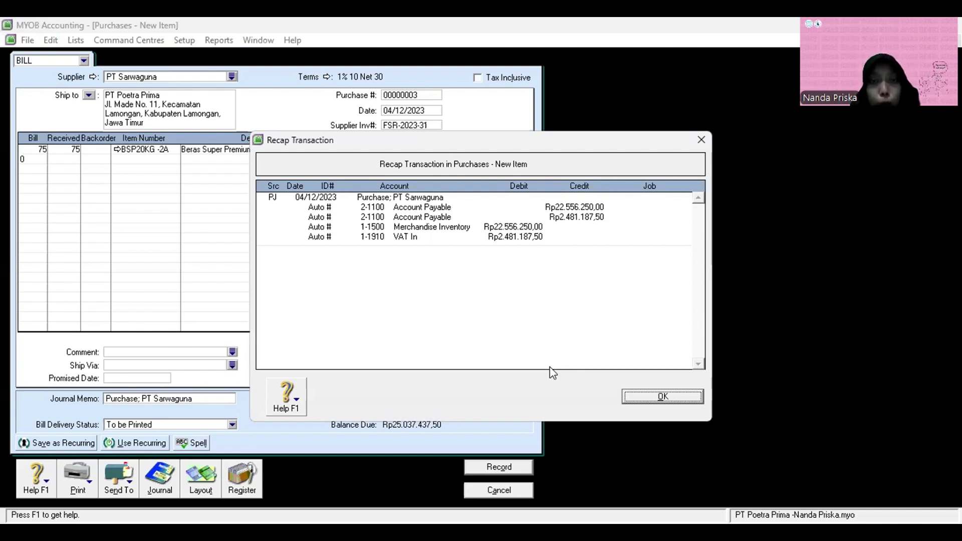
{"action": "left_click", "coordinate": [636, 397]}
{"action": "left_click", "coordinate": [505, 471]}
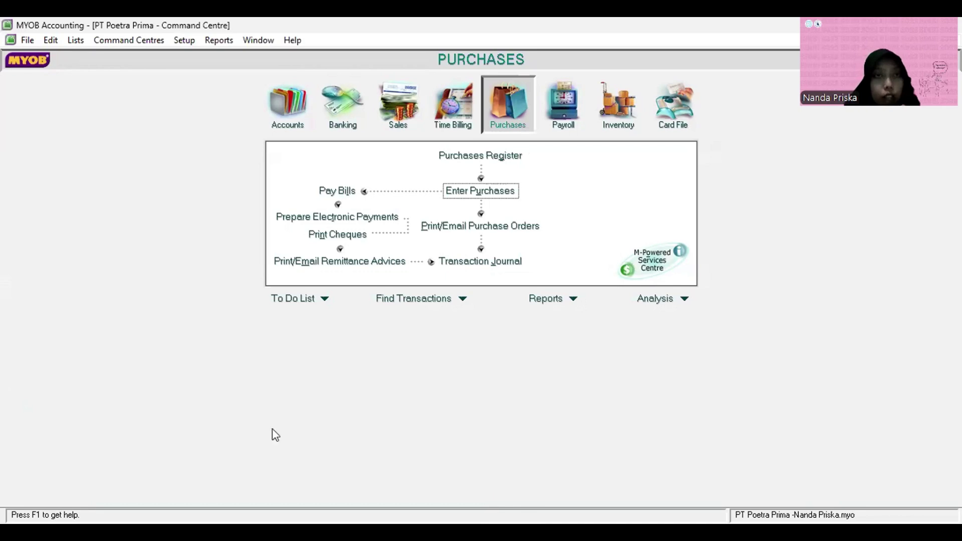
Step: Start a Spend Money transaction in Banking, paid from account 1-1110 Cash in Bank BNI
{"action": "left_click", "coordinate": [343, 118]}
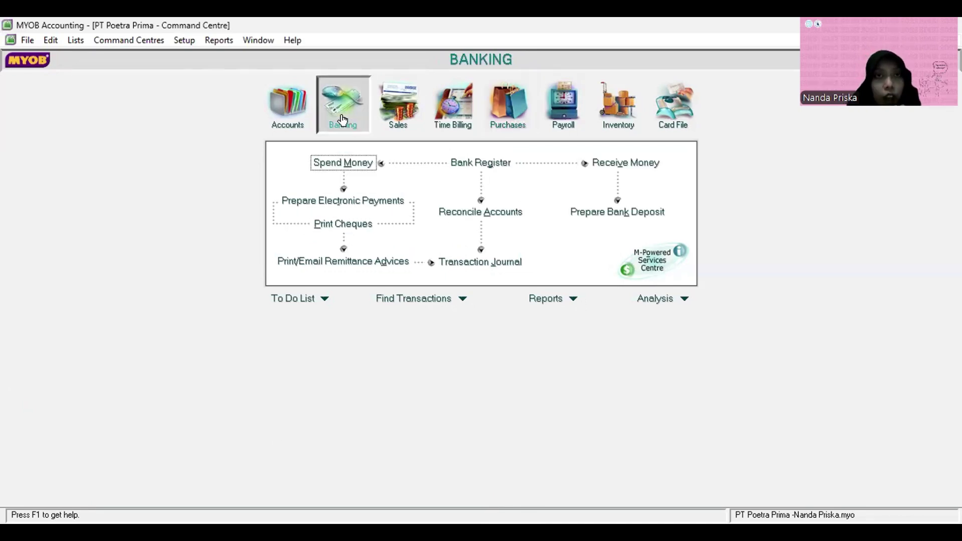
{"action": "left_click", "coordinate": [359, 166]}
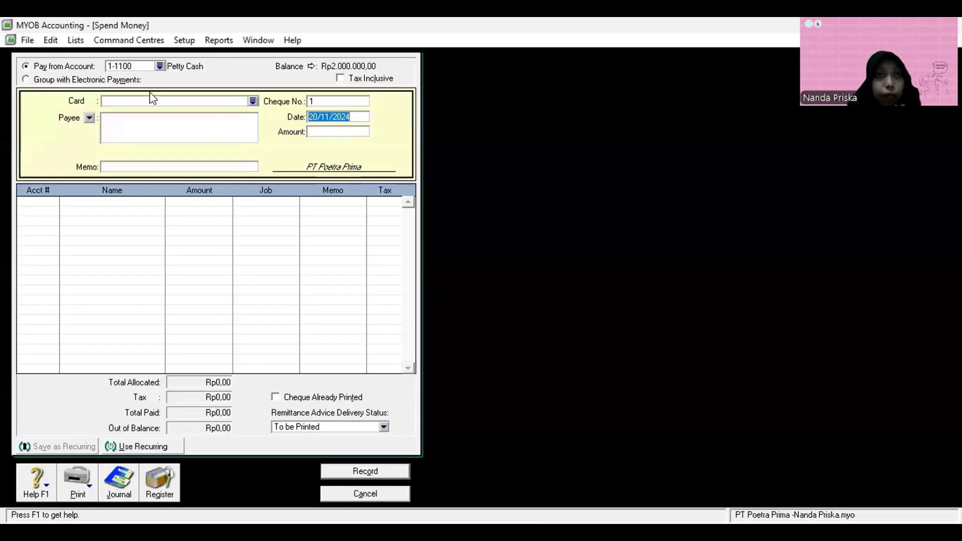
{"action": "left_click", "coordinate": [160, 66]}
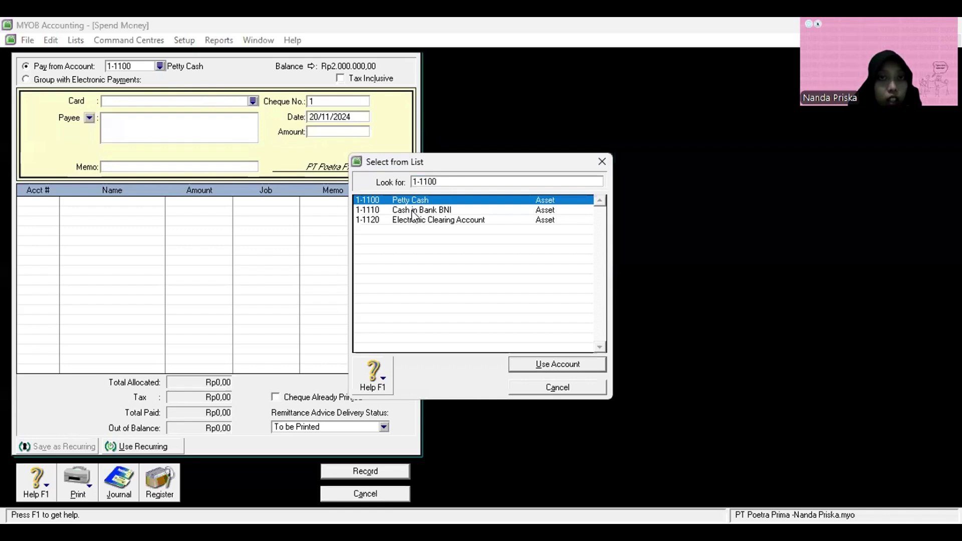
{"action": "double_click", "coordinate": [413, 211]}
Step: Set the payment's cheque number to BKK-001 and its date to 05/12/2023
{"action": "left_click", "coordinate": [320, 101]}
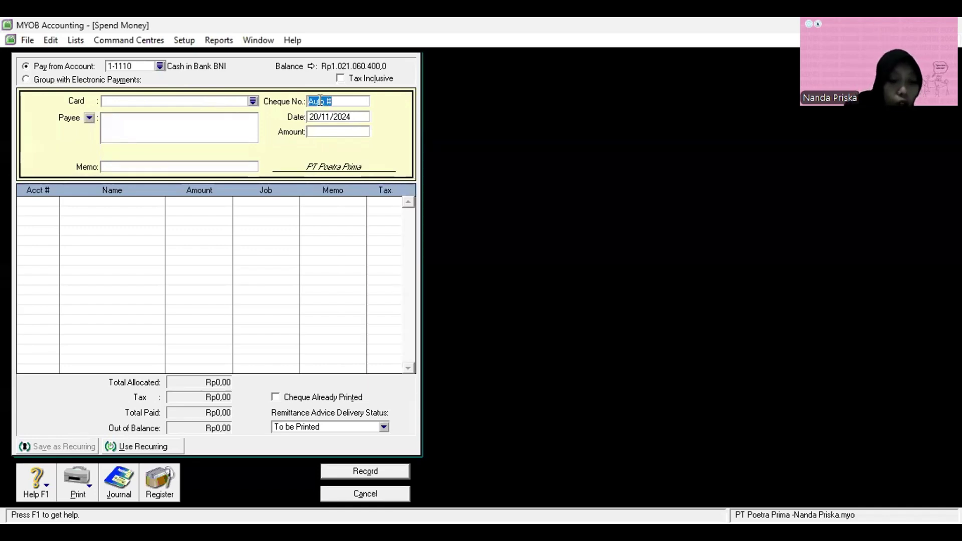
{"action": "type", "text": "BKK-"}
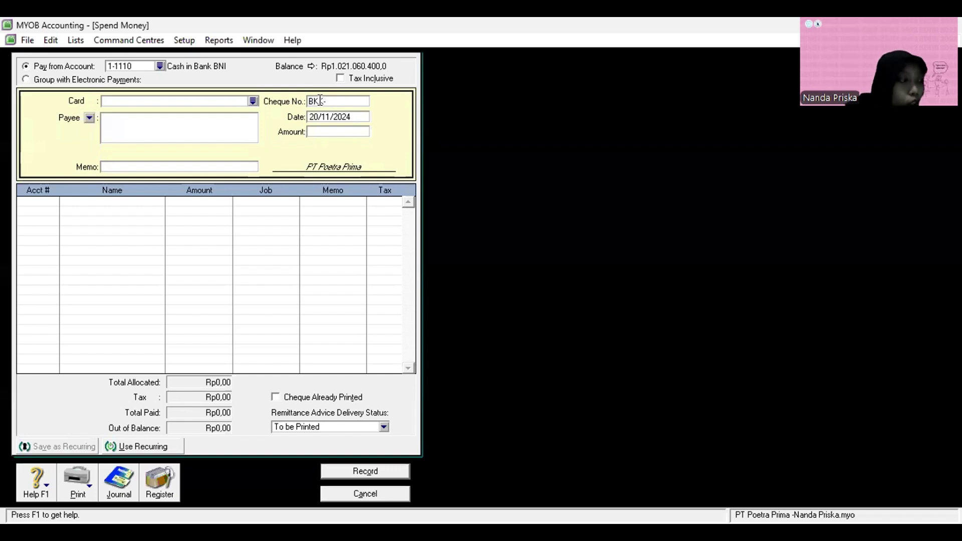
{"action": "type", "text": "001"}
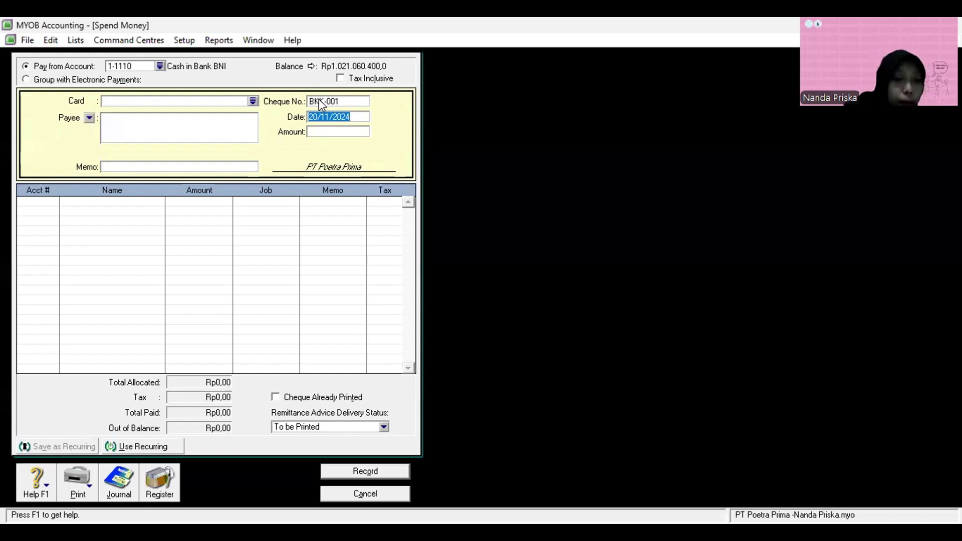
{"action": "type", "text": "/"}
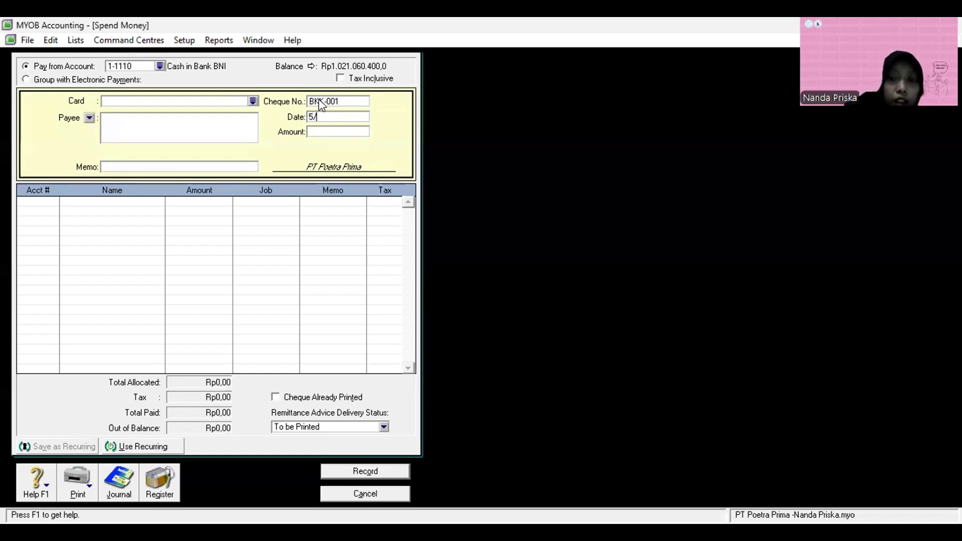
{"action": "type", "text": "12/20"}
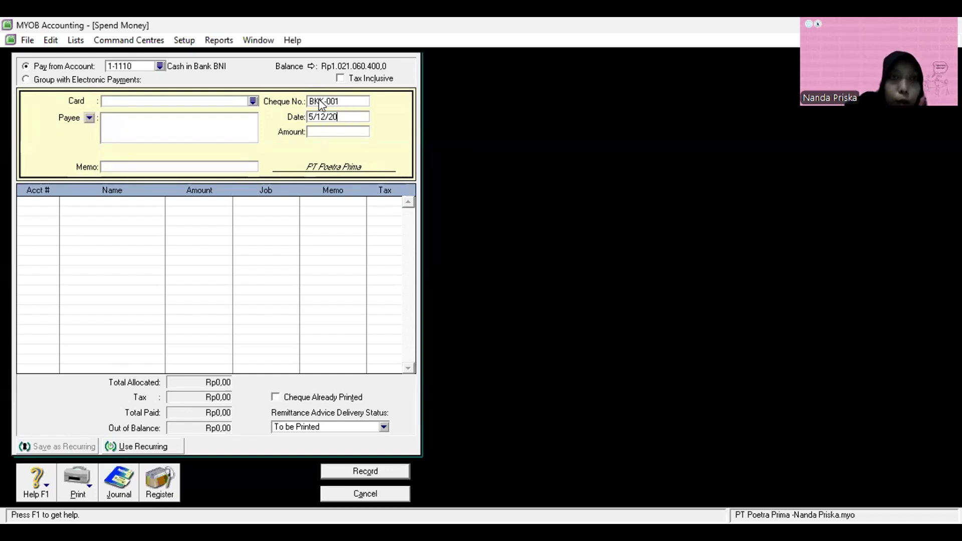
{"action": "type", "text": "23"}
{"action": "key", "text": "Tab"}
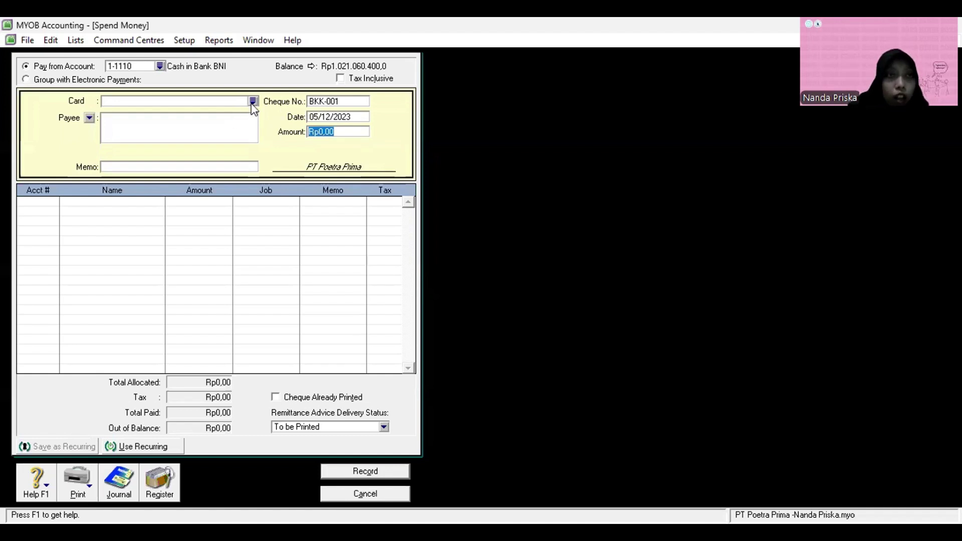
Step: Enter PLN as the payee and Rp2.314.800 as the payment amount
{"action": "left_click", "coordinate": [231, 123]}
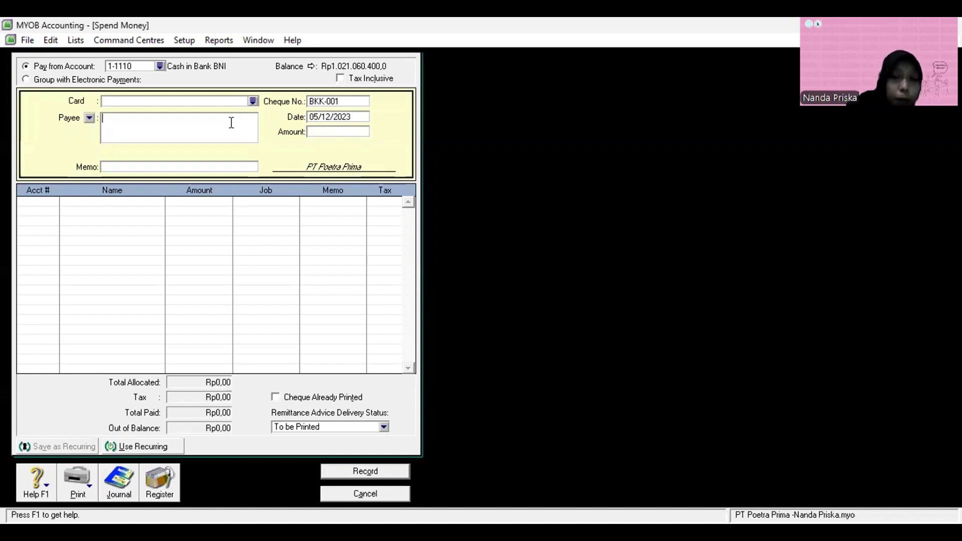
{"action": "type", "text": "PLN"}
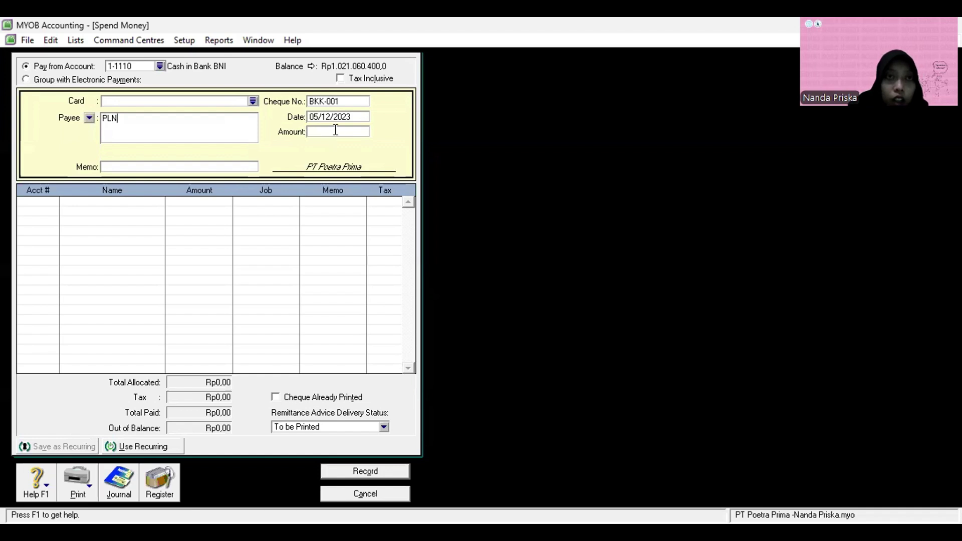
{"action": "left_click", "coordinate": [335, 130]}
{"action": "type", "text": "2314"}
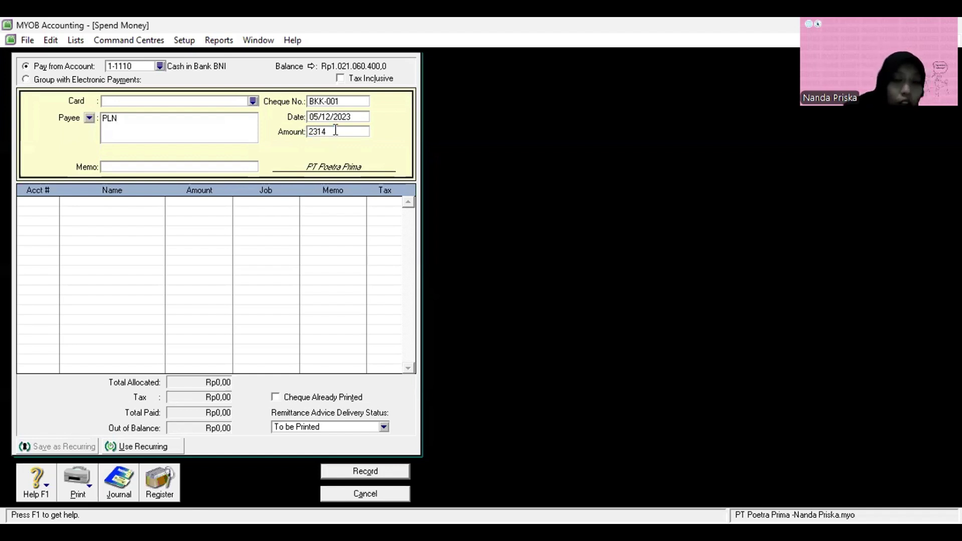
{"action": "type", "text": "800"}
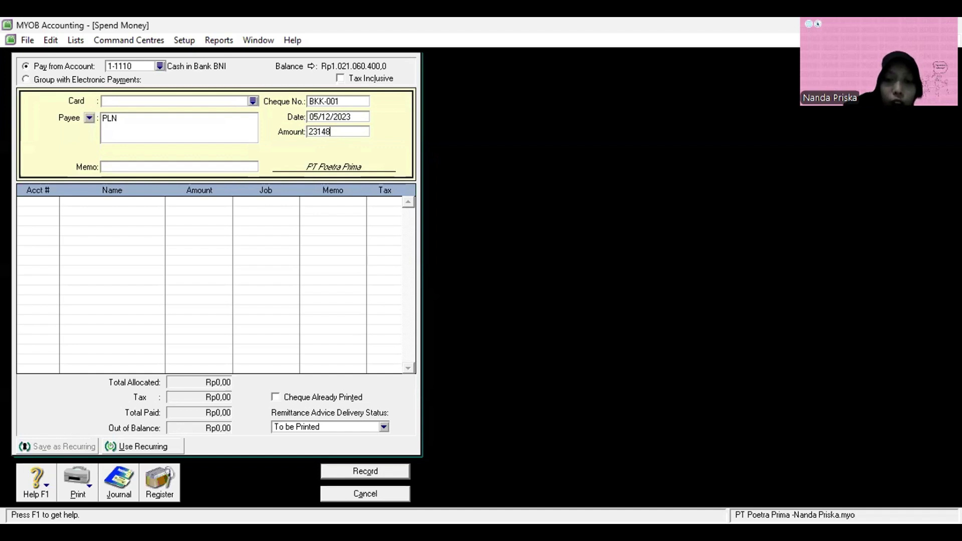
Step: Enter the payment memo "Pembayaran listrik, tel, air November 2023"
{"action": "left_click", "coordinate": [214, 168]}
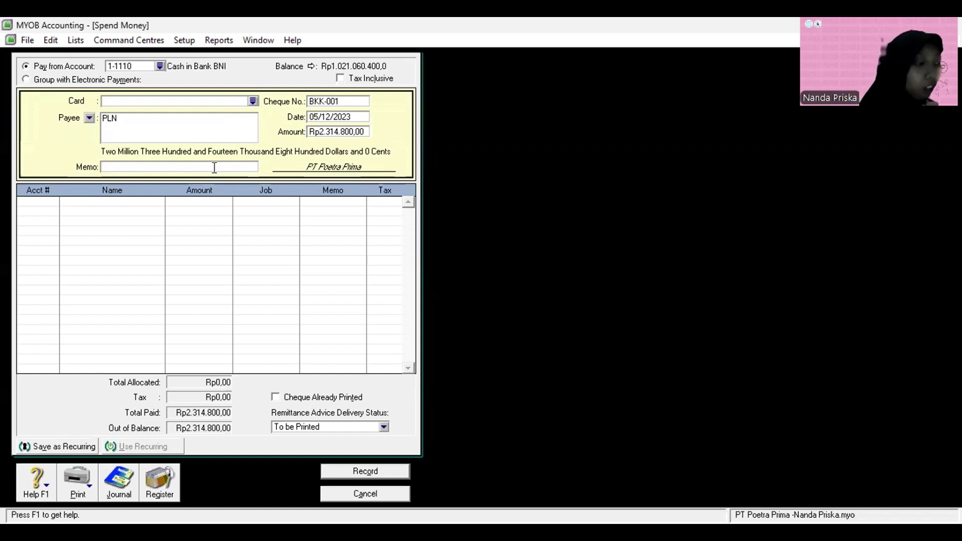
{"action": "type", "text": "P"}
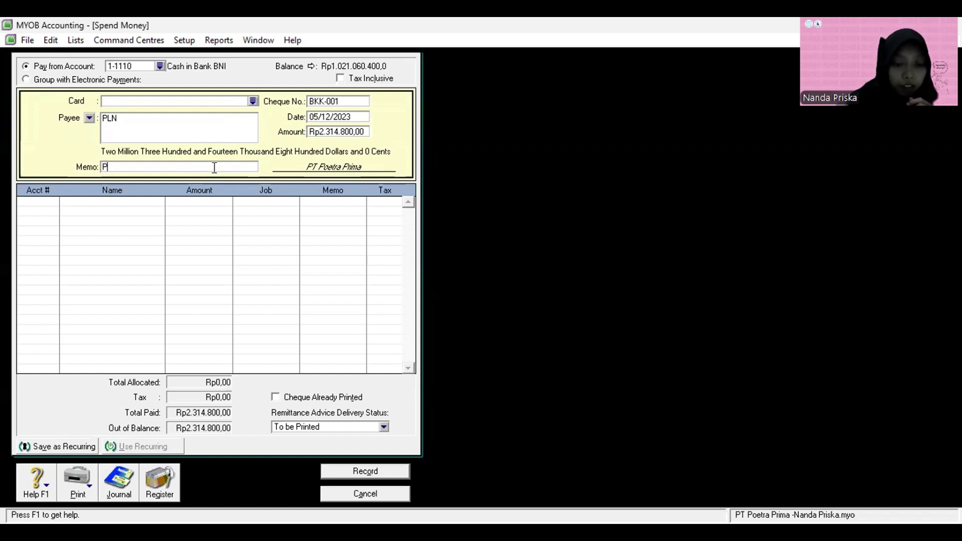
{"action": "type", "text": "embayar"}
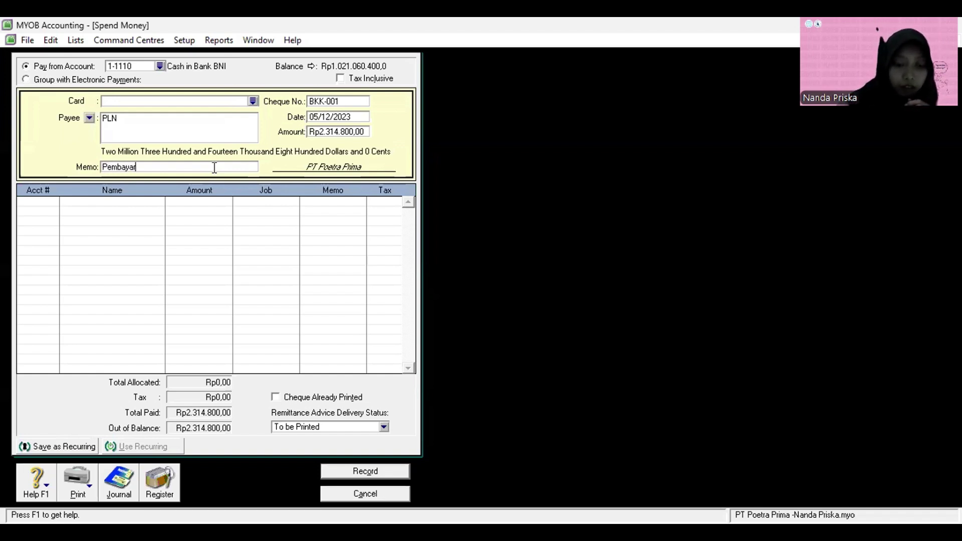
{"action": "type", "text": "an k"}
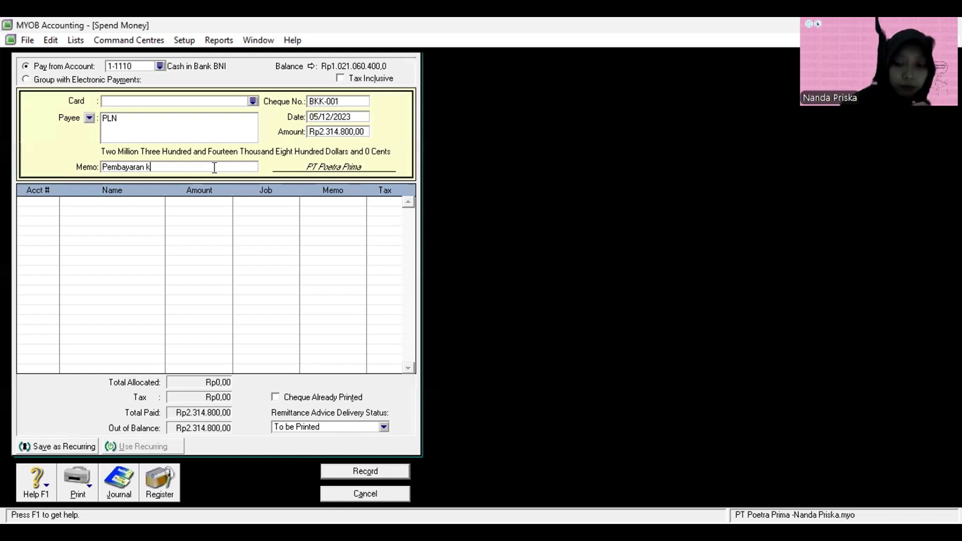
{"action": "key", "text": "BackSpace"}
{"action": "type", "text": "listr"}
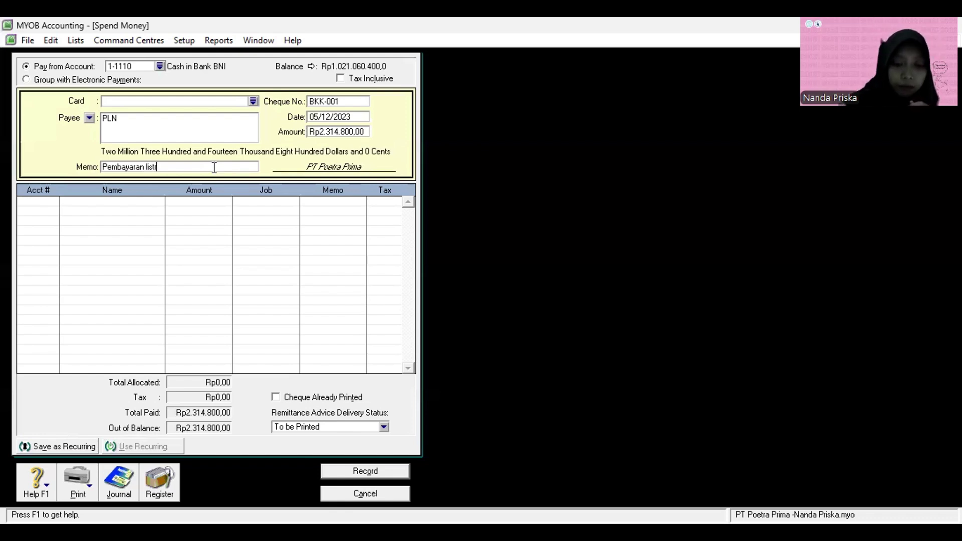
{"action": "type", "text": "ik, tel"}
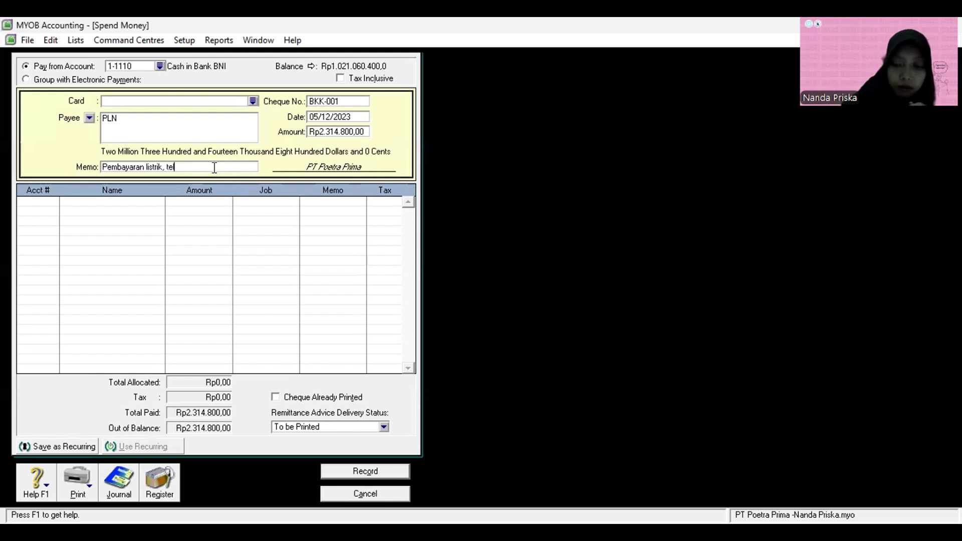
{"action": "type", "text": ", air "}
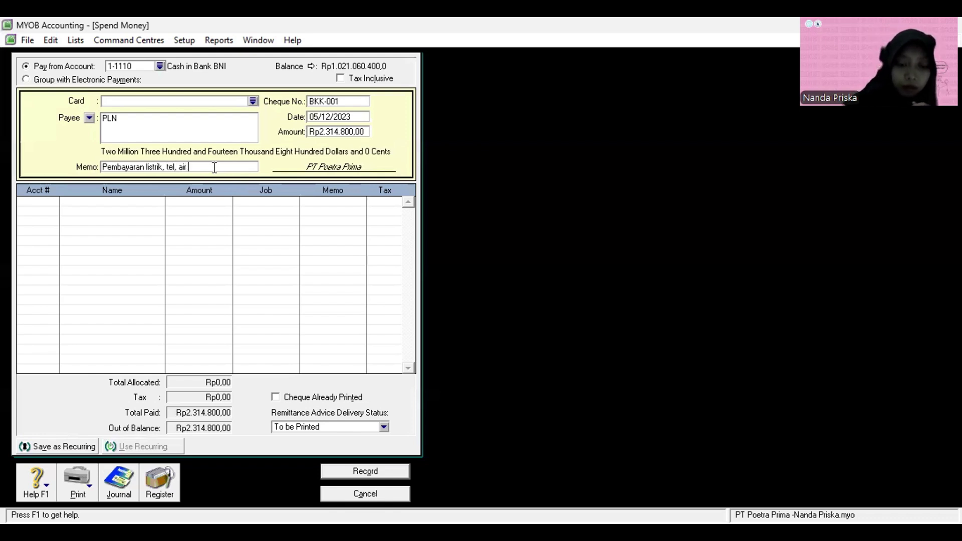
{"action": "type", "text": "Nov"}
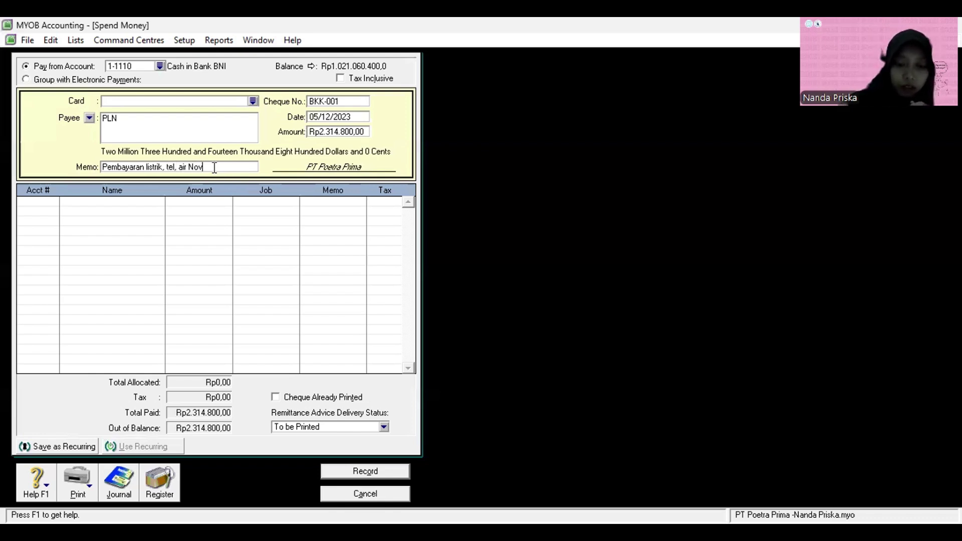
{"action": "type", "text": "ember 2"}
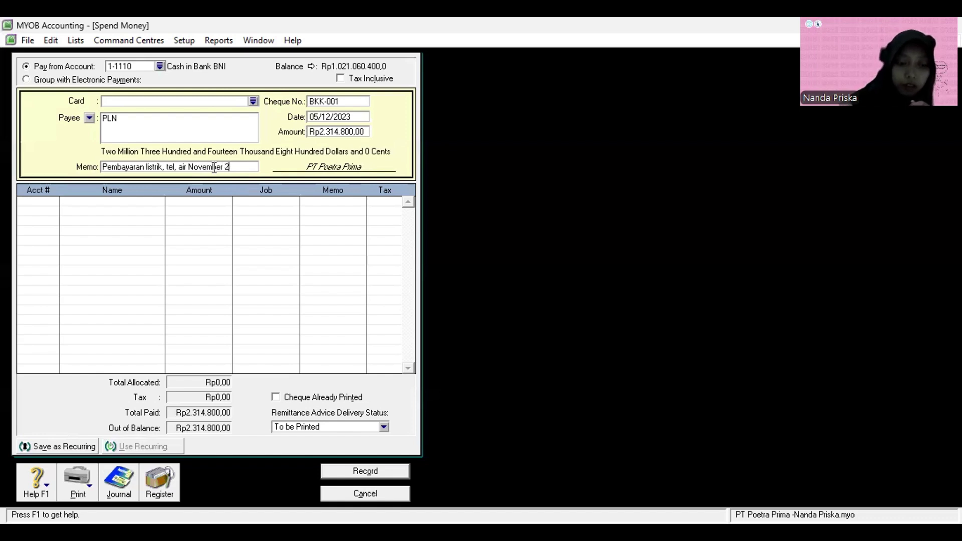
{"action": "type", "text": "023"}
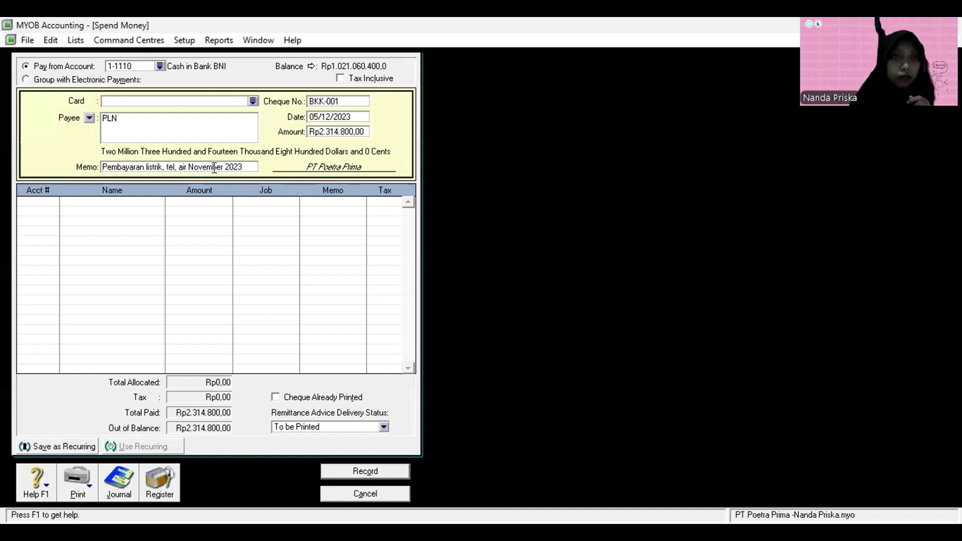
{"action": "key", "text": "Tab"}
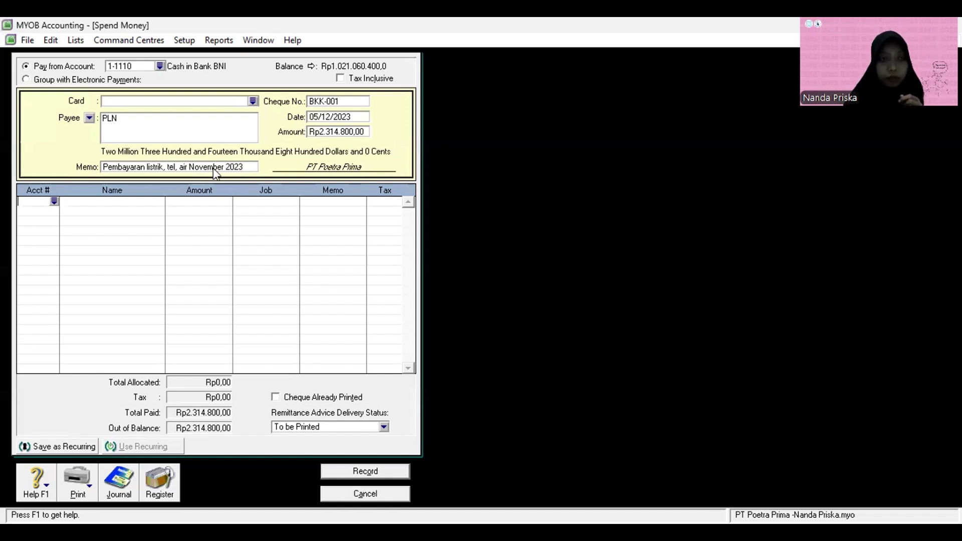
Step: Allocate the PLN payment's full Rp2.314.800 to account 2-1300 Elec, Internet & Water Payable, keeping tax code N-T
{"action": "left_click", "coordinate": [53, 202]}
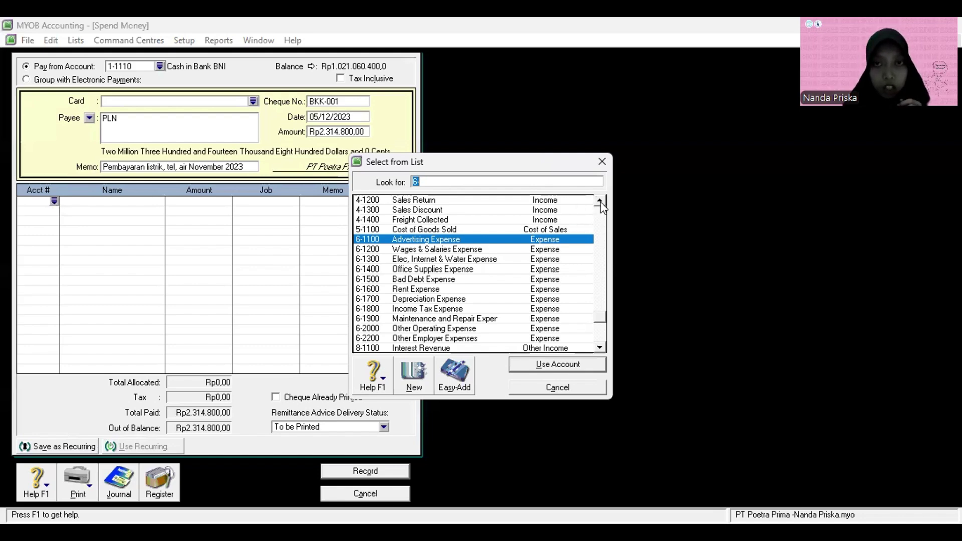
{"action": "left_click_drag", "start_coordinate": [601, 203], "coordinate": [603, 207]}
{"action": "left_click", "coordinate": [493, 200]}
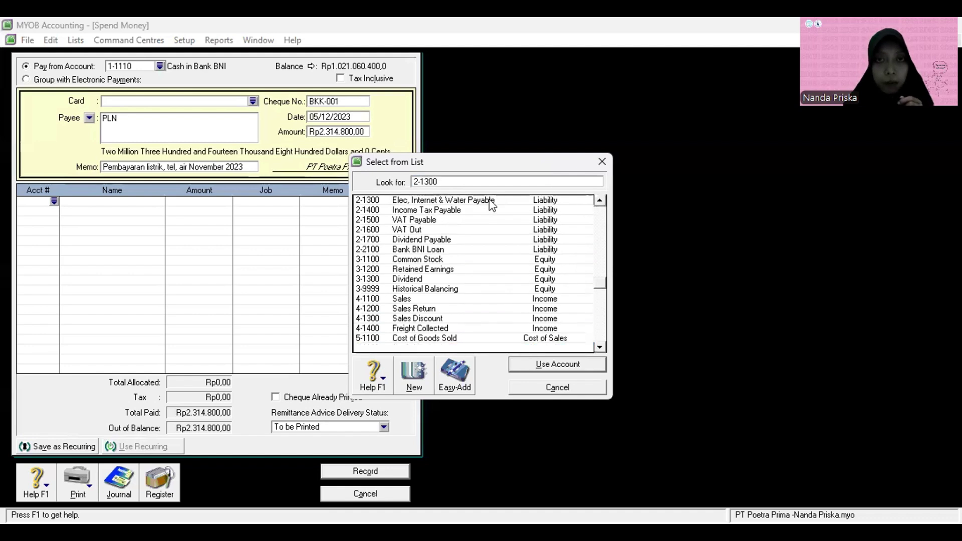
{"action": "double_click", "coordinate": [492, 201]}
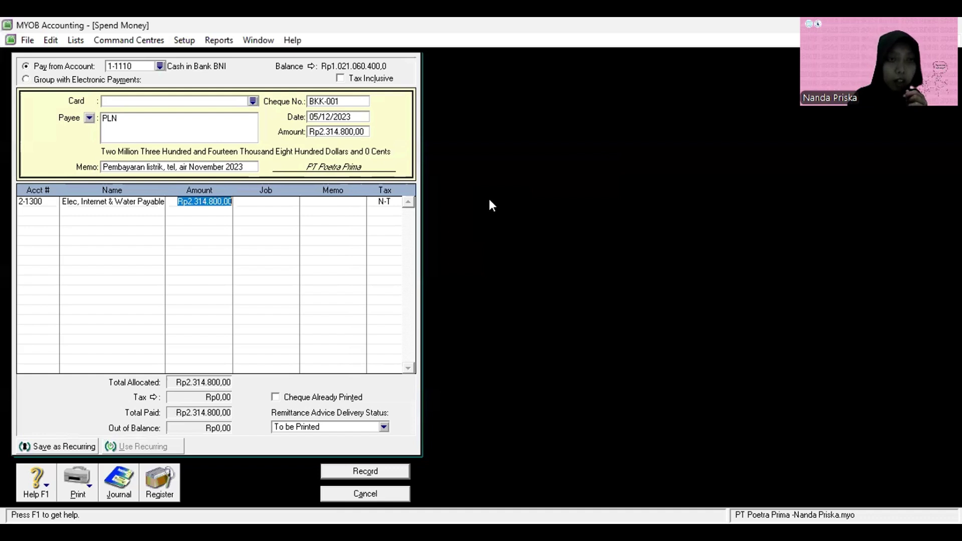
{"action": "key", "text": "Tab"}
{"action": "key", "text": "Tab"}
{"action": "key", "text": "Tab"}
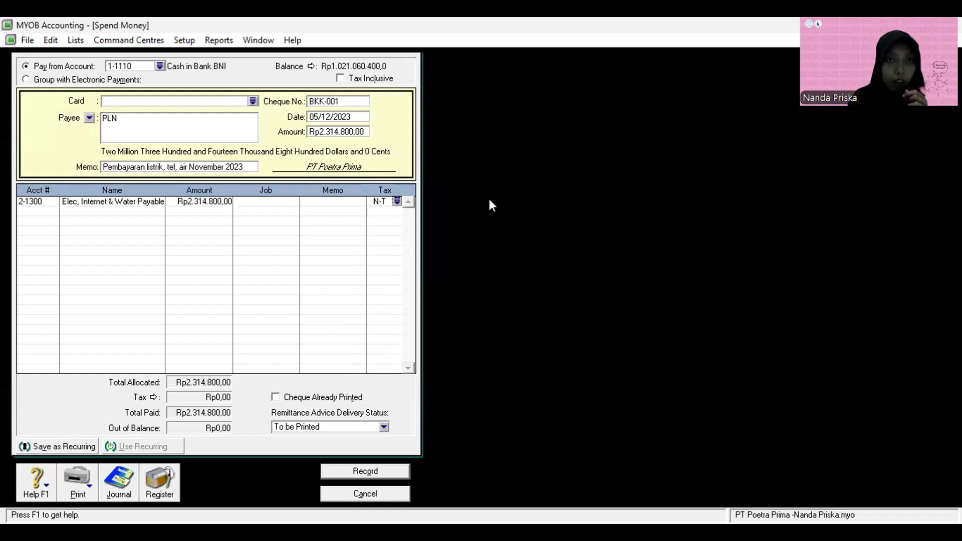
{"action": "key", "text": "BackSpace"}
{"action": "key", "text": "Tab"}
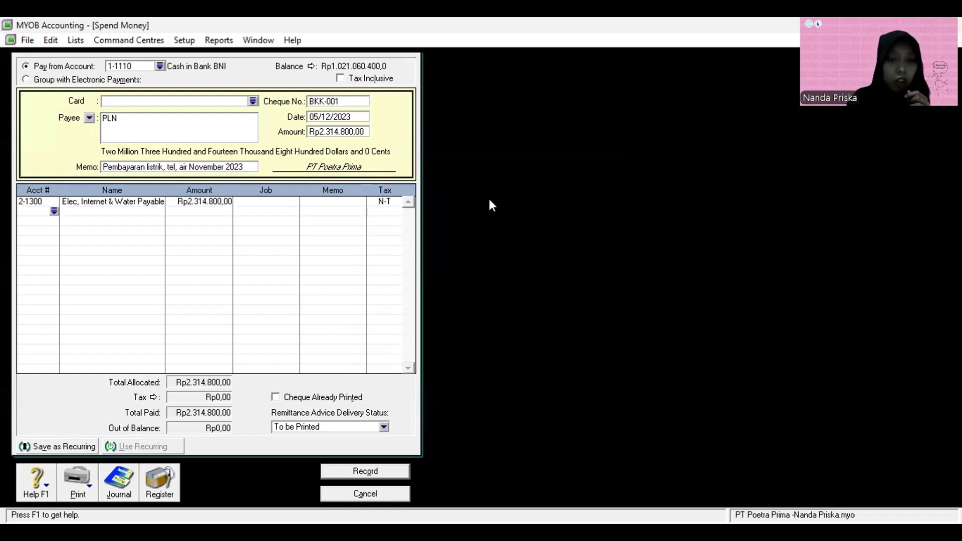
Step: Review the journal recap of the PLN utilities payment and record the transaction
{"action": "key", "text": "ctrl+r"}
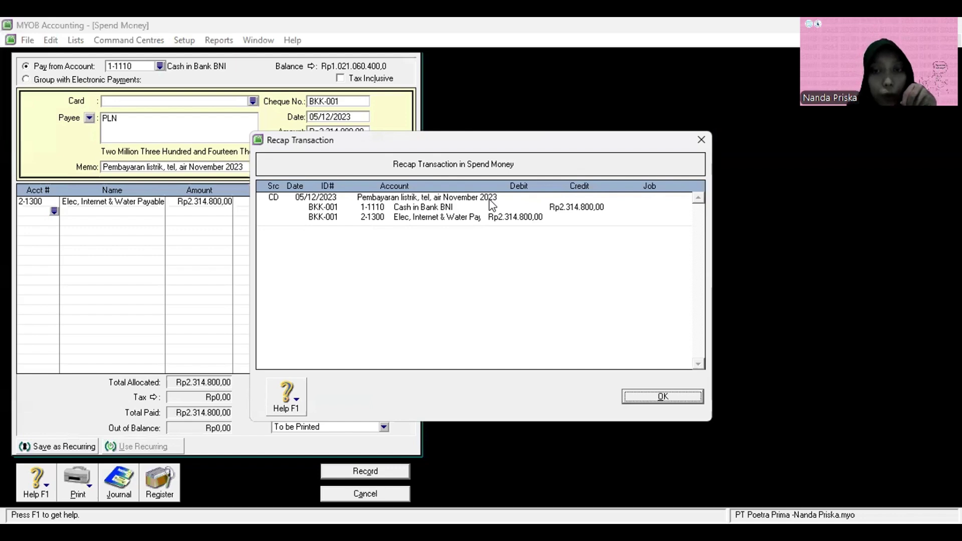
{"action": "left_click", "coordinate": [661, 398]}
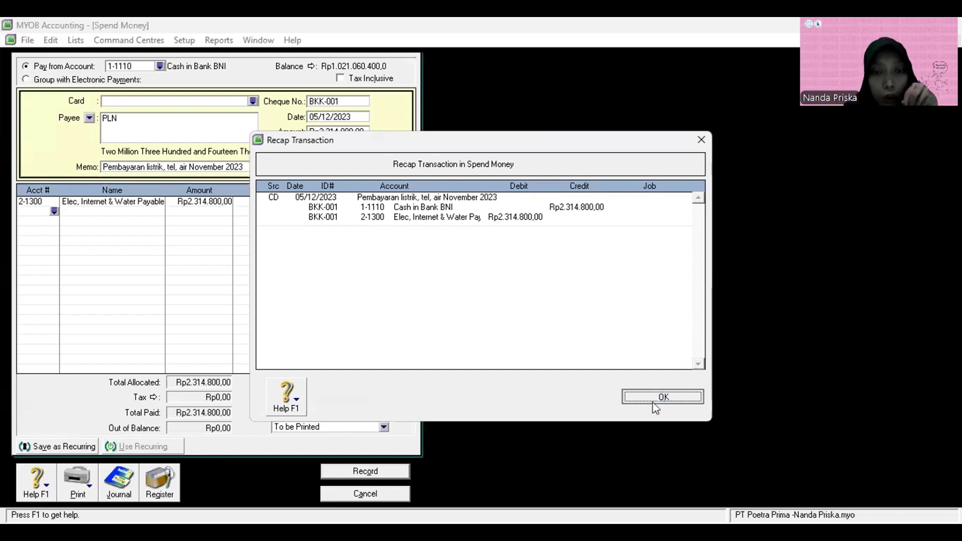
{"action": "left_click", "coordinate": [383, 471]}
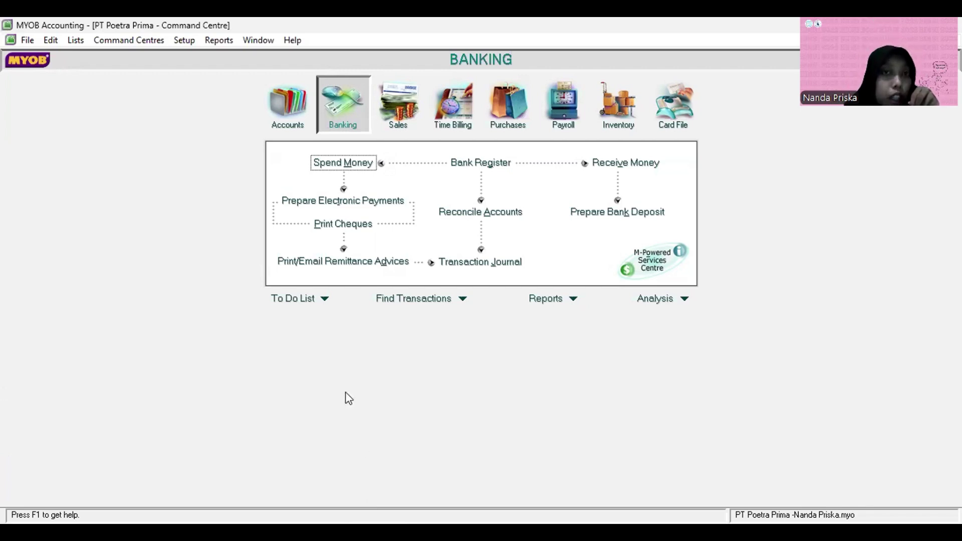
Step: Start another Spend Money transaction paid from account 1-1100 Petty Cash and enter the payee's name
{"action": "left_click", "coordinate": [358, 172]}
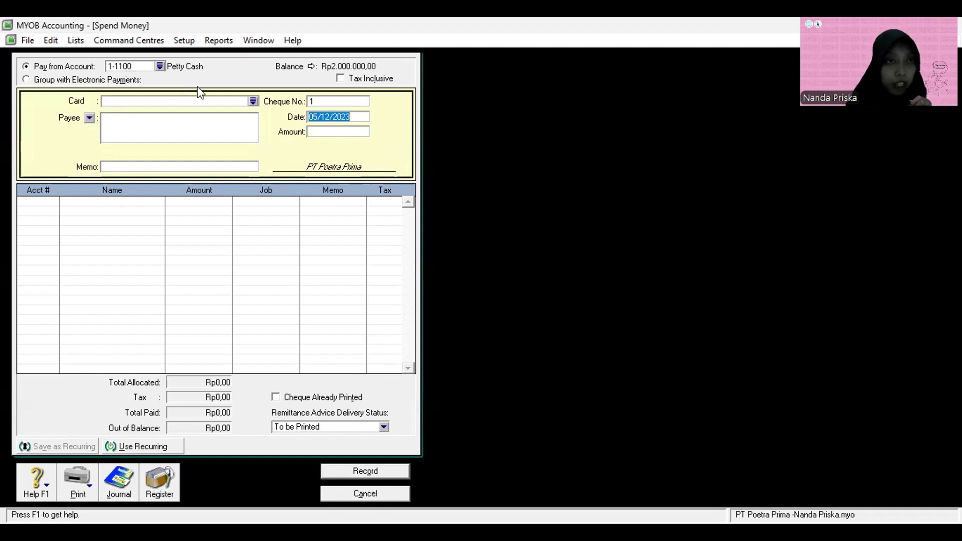
{"action": "left_click", "coordinate": [132, 120]}
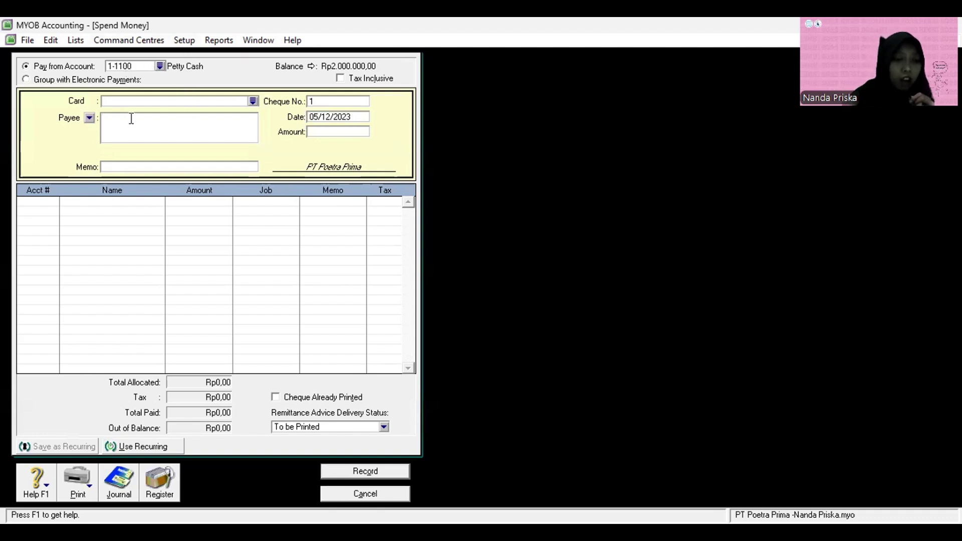
{"action": "type", "text": "Rowa"}
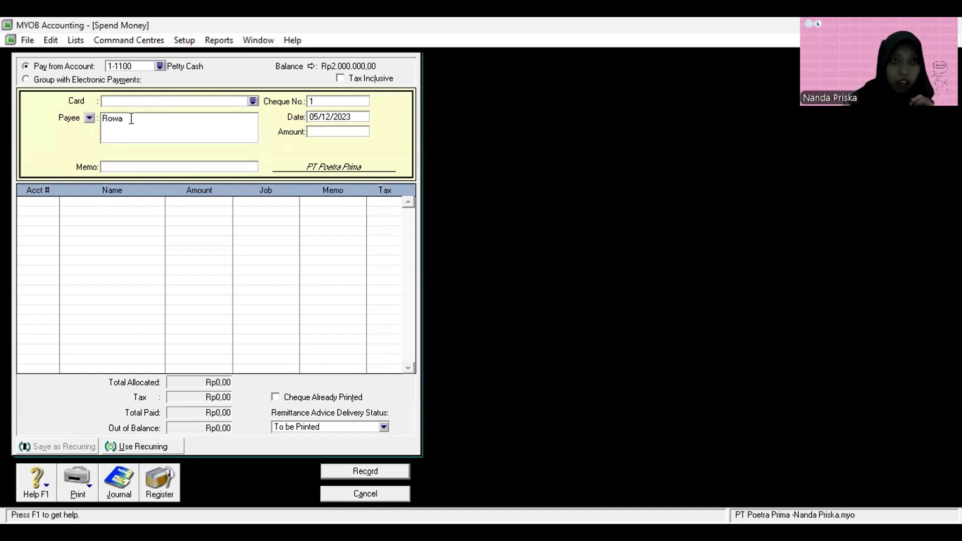
{"action": "type", "text": "i"}
Step: Set the petty cash payment's cheque number to NK-001 and its date to 07/12/2023
{"action": "left_click", "coordinate": [311, 99]}
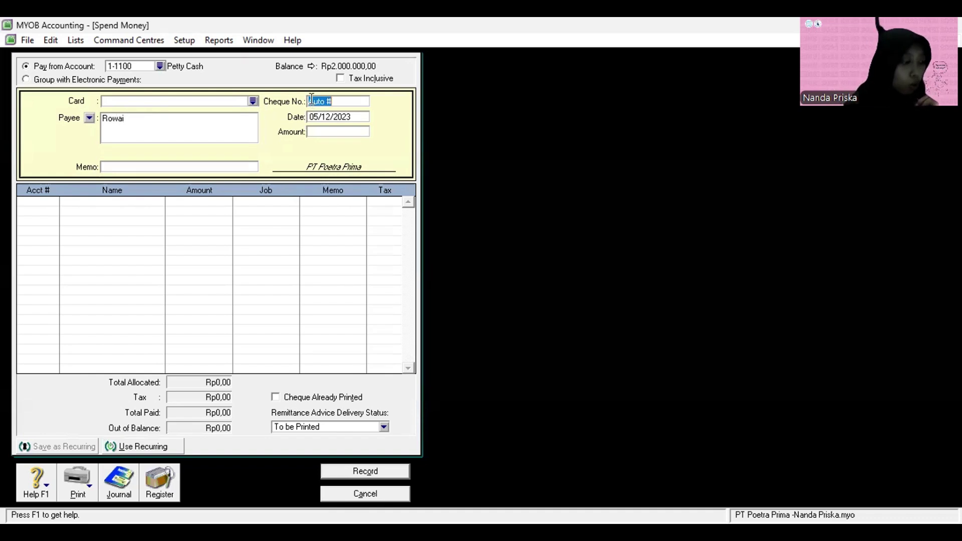
{"action": "type", "text": "BK-001"}
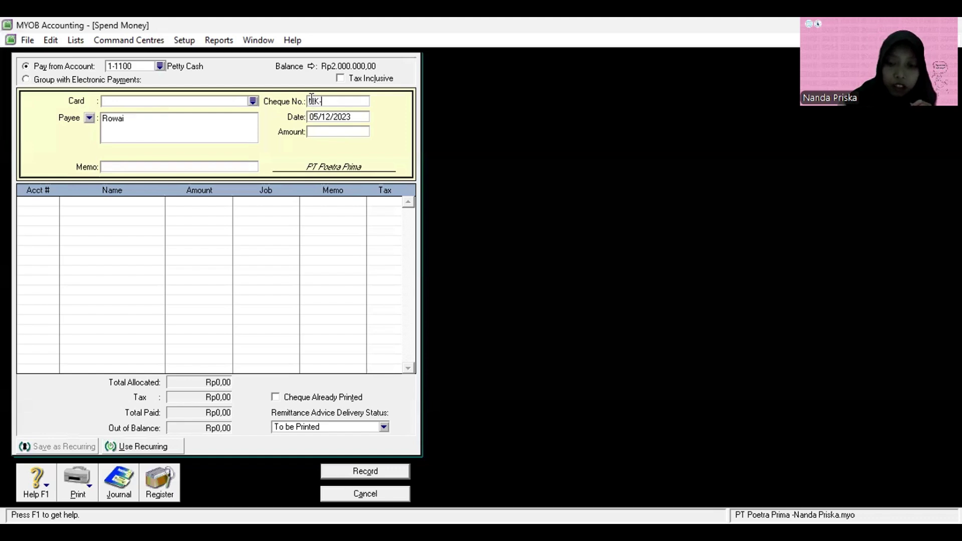
{"action": "left_click", "coordinate": [326, 117]}
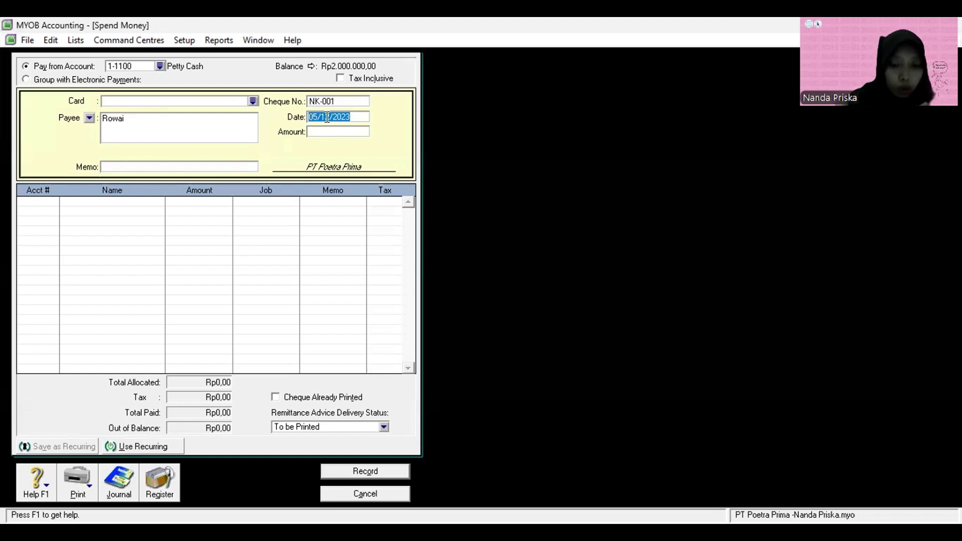
{"action": "type", "text": "7/12"}
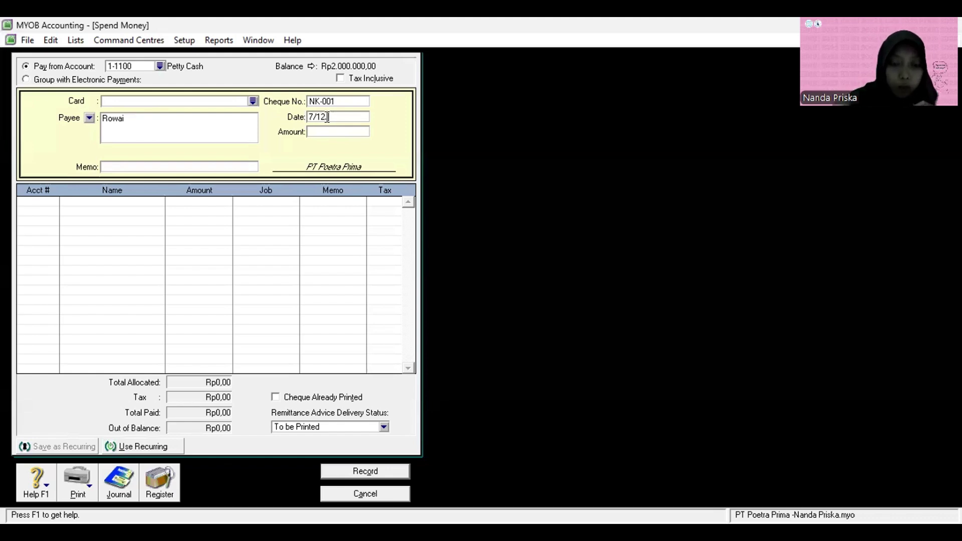
{"action": "type", "text": "/2023"}
{"action": "key", "text": "Tab"}
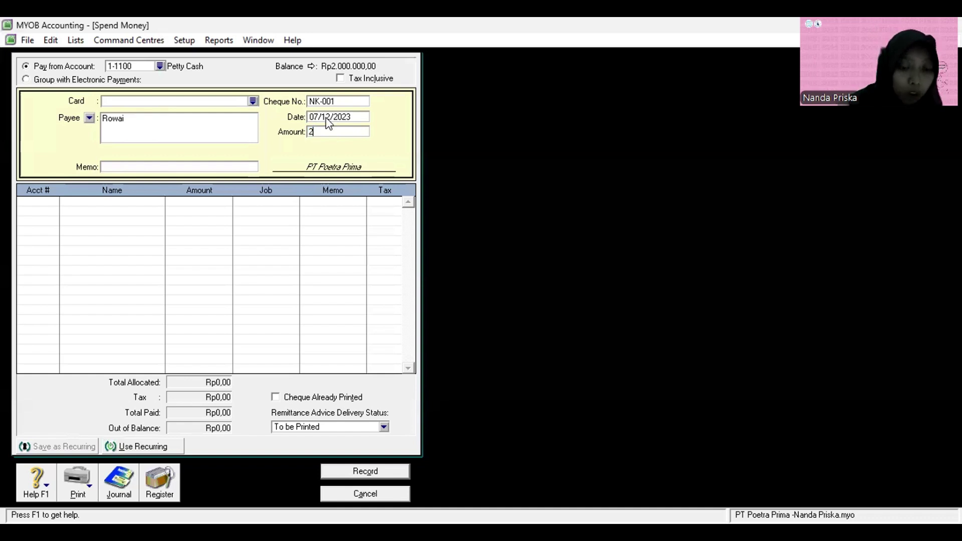
Step: Set the payment amount to Rp265.000 and enter the memo "Pembayaran ATK dan HVS"
{"action": "type", "text": "265"}
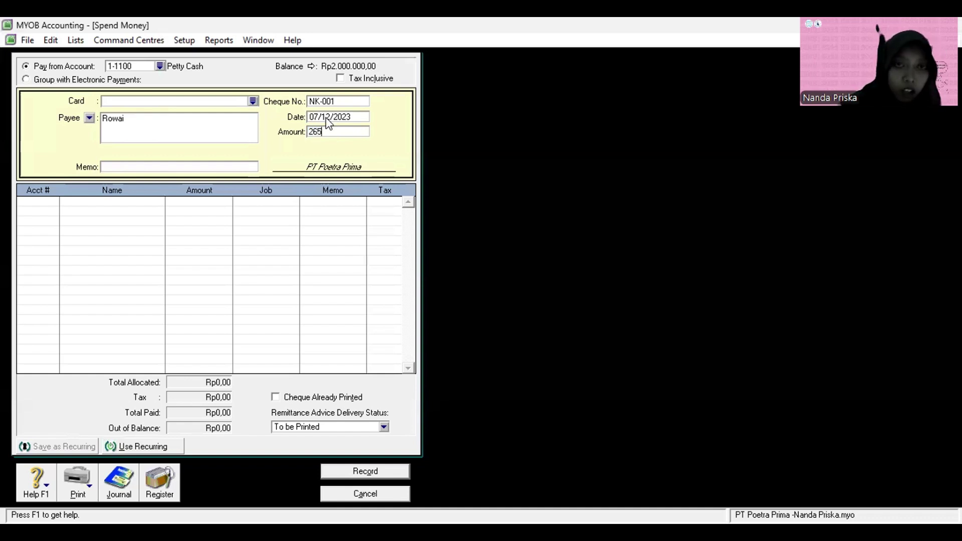
{"action": "type", "text": ".00000"}
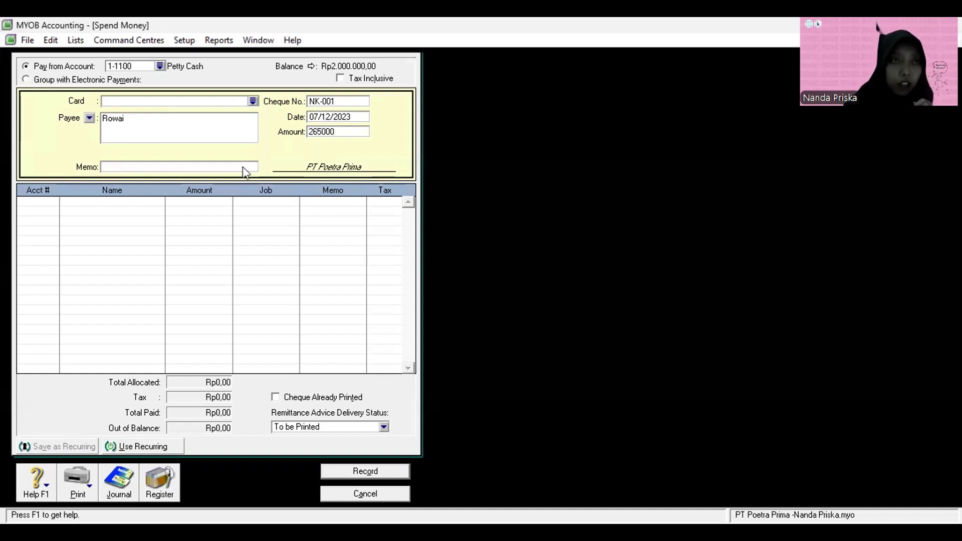
{"action": "left_click", "coordinate": [243, 167]}
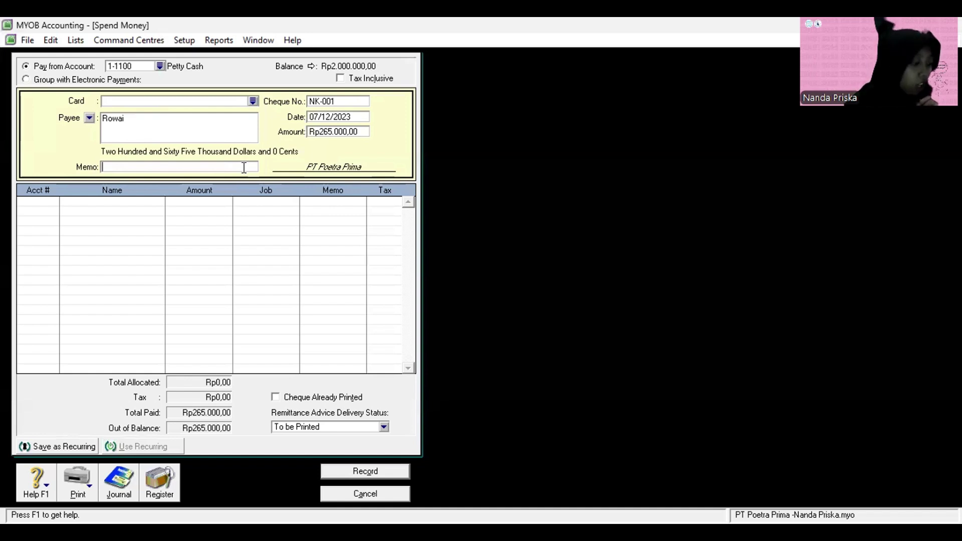
{"action": "type", "text": "Pem"}
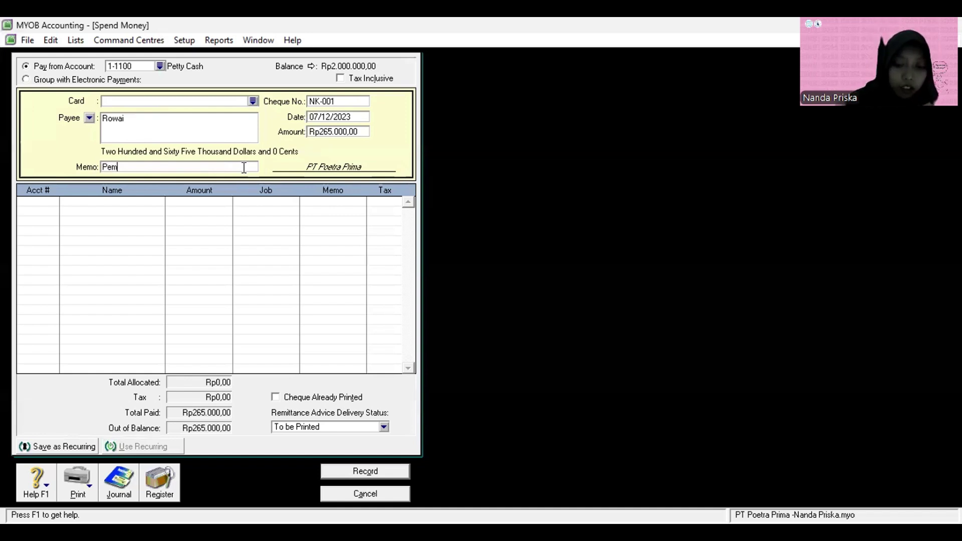
{"action": "type", "text": "bayar"}
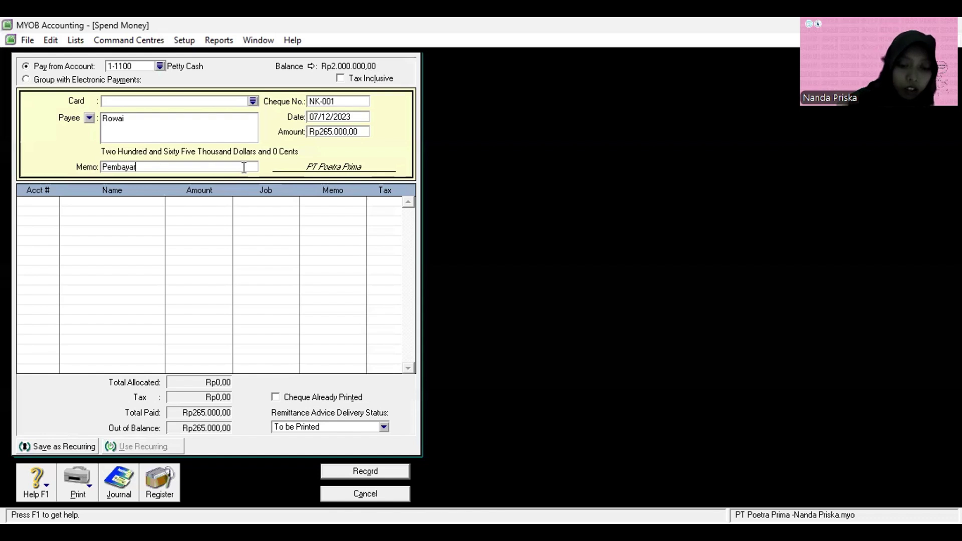
{"action": "type", "text": "an ATK "}
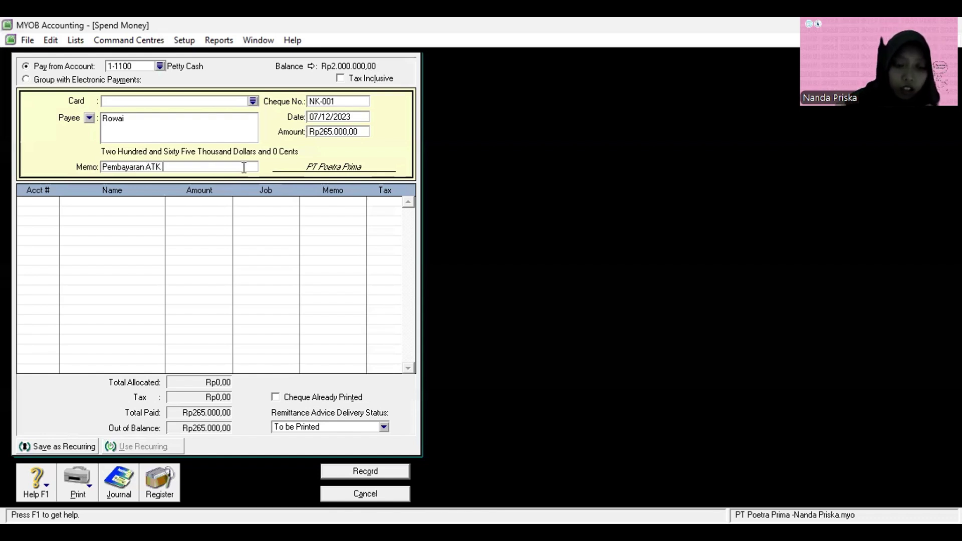
{"action": "type", "text": "dan HVS"}
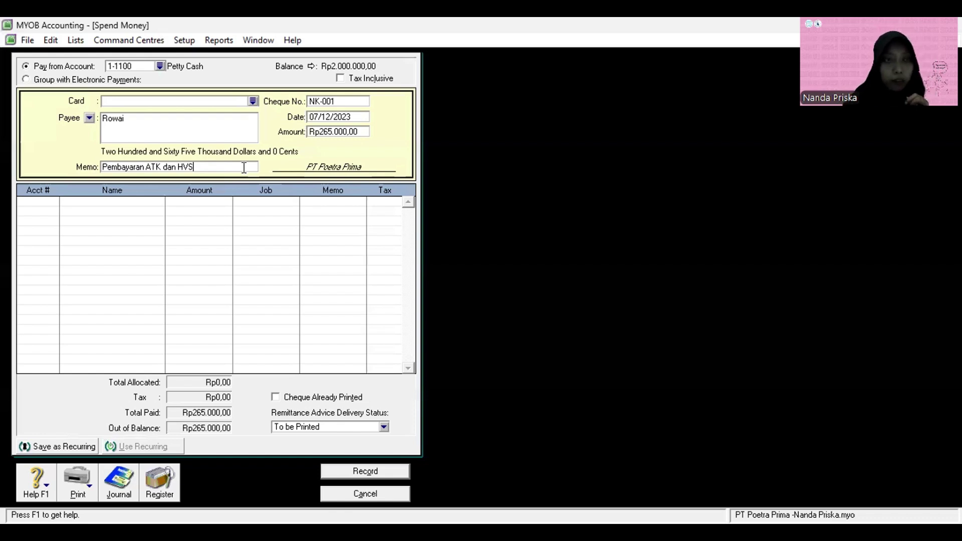
{"action": "key", "text": "Tab"}
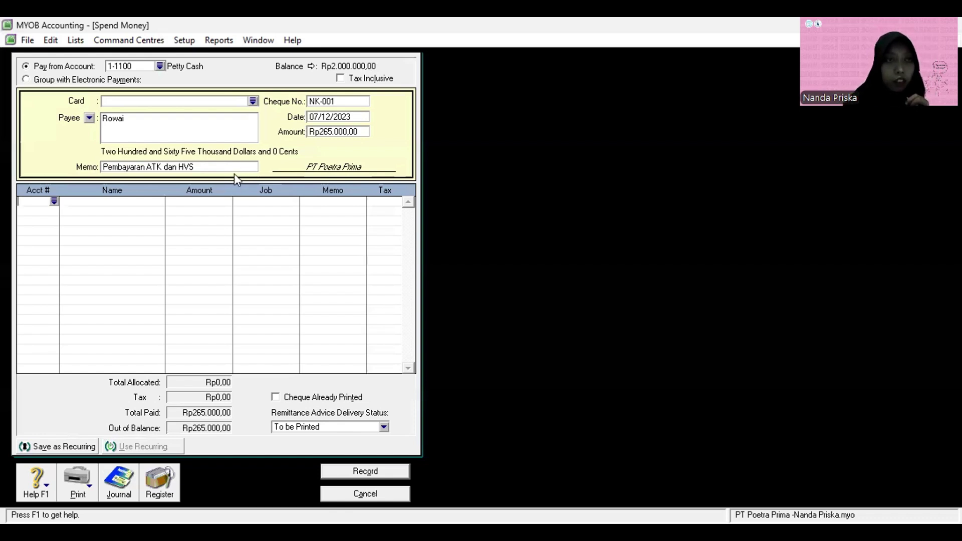
Step: Allocate the full Rp265.000 to account 1-1600 Office Supplies, keeping tax code N-T
{"action": "left_click", "coordinate": [54, 201]}
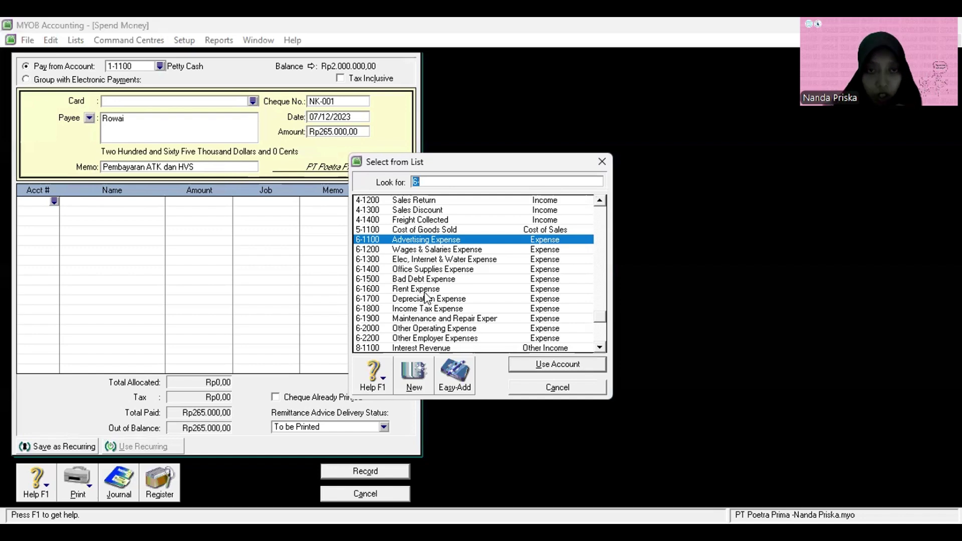
{"action": "left_click", "coordinate": [601, 203]}
{"action": "left_click", "coordinate": [601, 203]}
{"action": "left_click", "coordinate": [601, 202]}
{"action": "left_click", "coordinate": [601, 202]}
{"action": "left_click", "coordinate": [602, 202]}
{"action": "left_click", "coordinate": [601, 202]}
{"action": "left_click", "coordinate": [601, 202]}
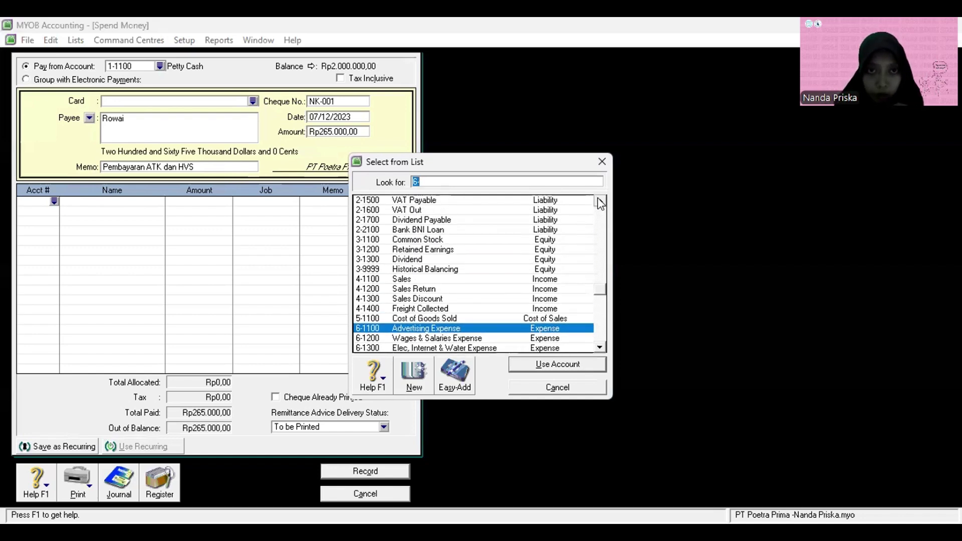
{"action": "left_click", "coordinate": [602, 203]}
{"action": "scroll", "coordinate": [601, 203], "scroll_direction": "up", "scroll_amount": 4}
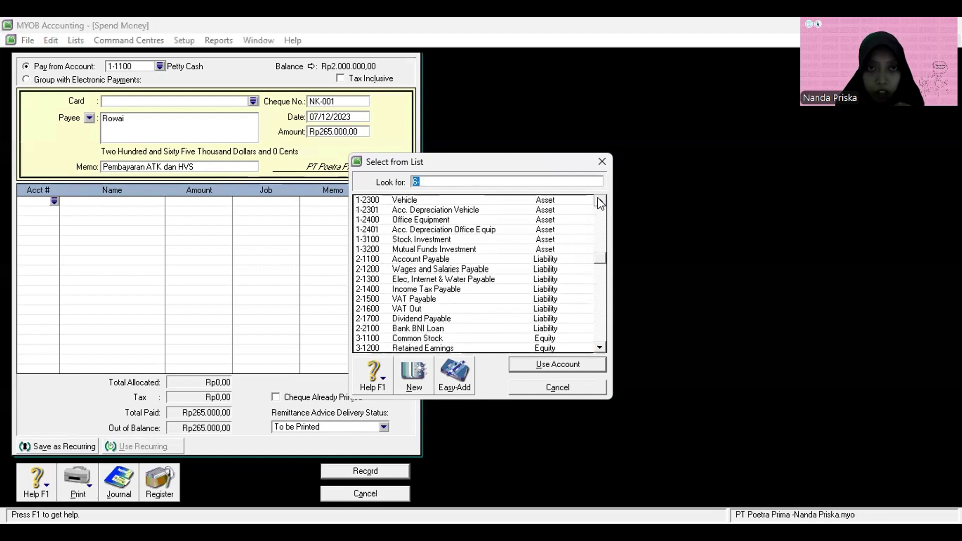
{"action": "scroll", "coordinate": [601, 203], "scroll_direction": "up", "scroll_amount": 4}
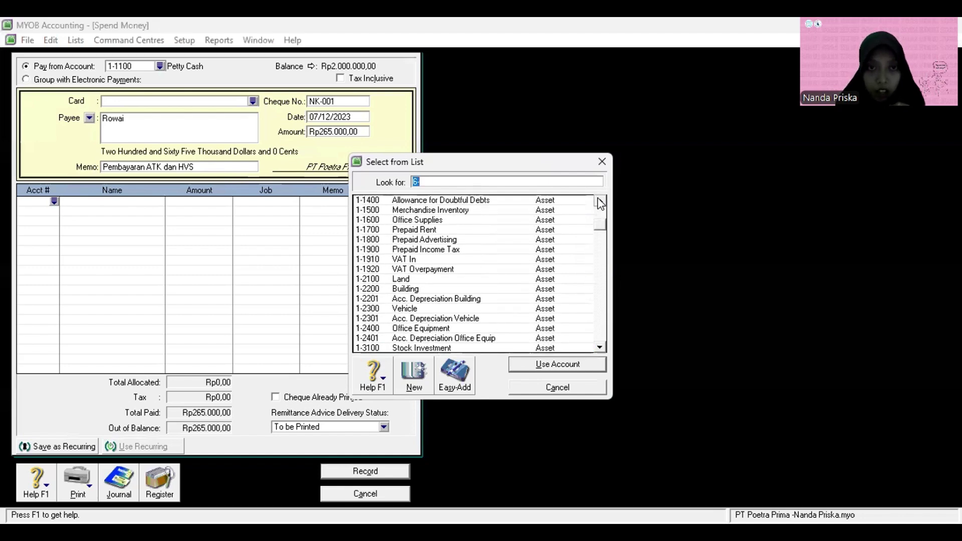
{"action": "left_click", "coordinate": [601, 203]}
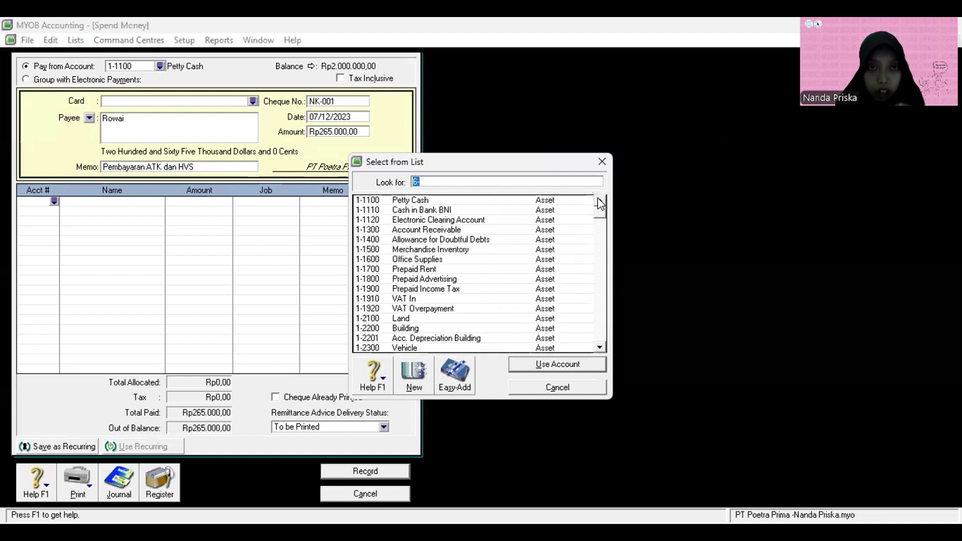
{"action": "double_click", "coordinate": [435, 259]}
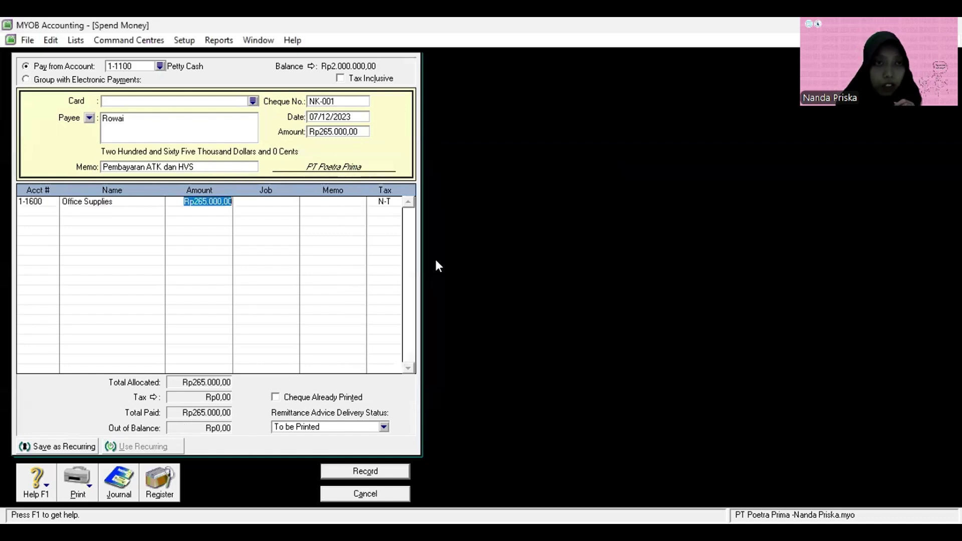
{"action": "key", "text": "Tab"}
{"action": "key", "text": "Tab"}
{"action": "key", "text": "Tab"}
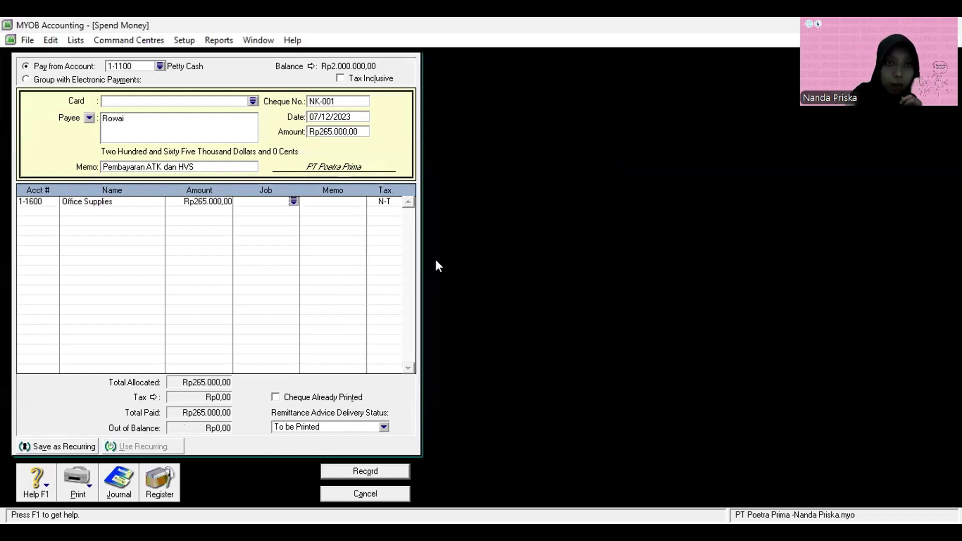
{"action": "key", "text": "Tab"}
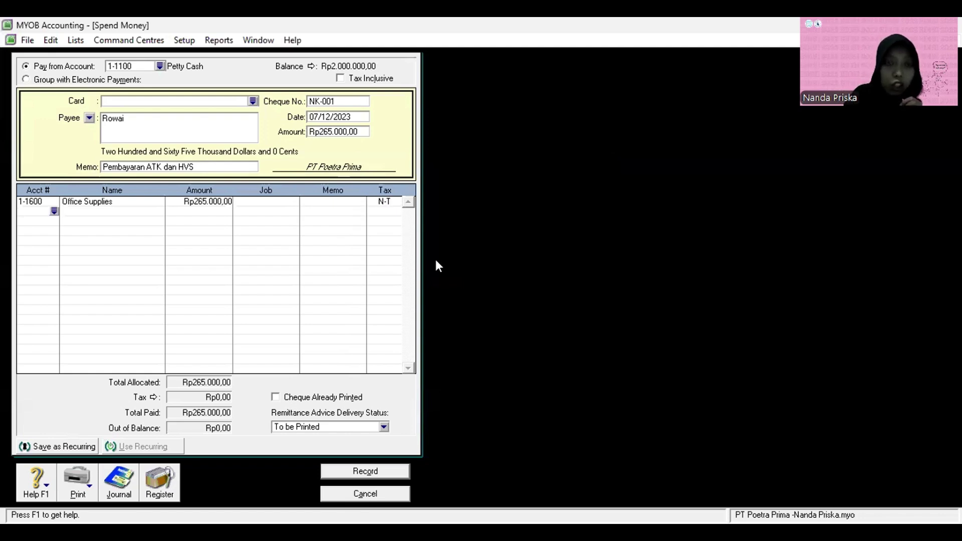
Step: Review the journal recap of the office supplies payment NK-001 and record the transaction
{"action": "key", "text": "ctrl+r"}
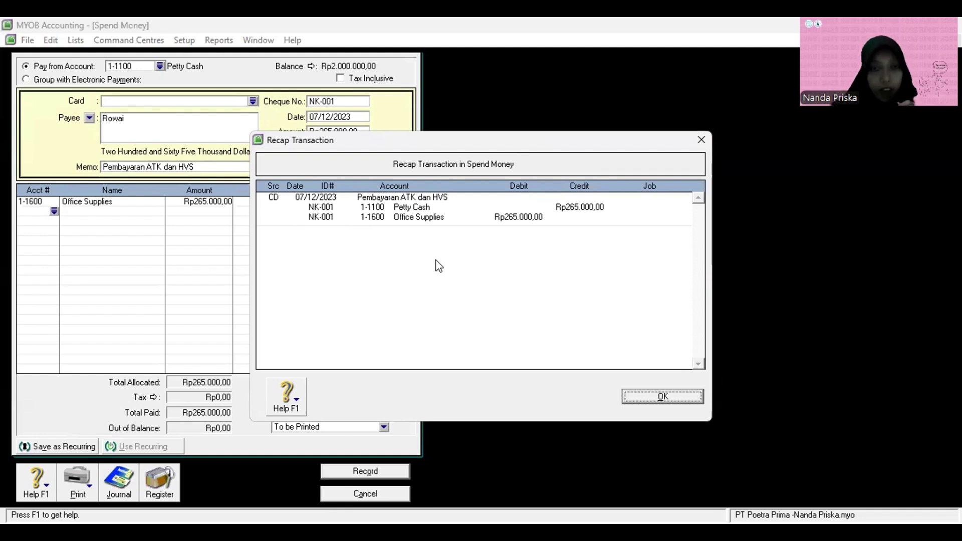
{"action": "left_click", "coordinate": [663, 397]}
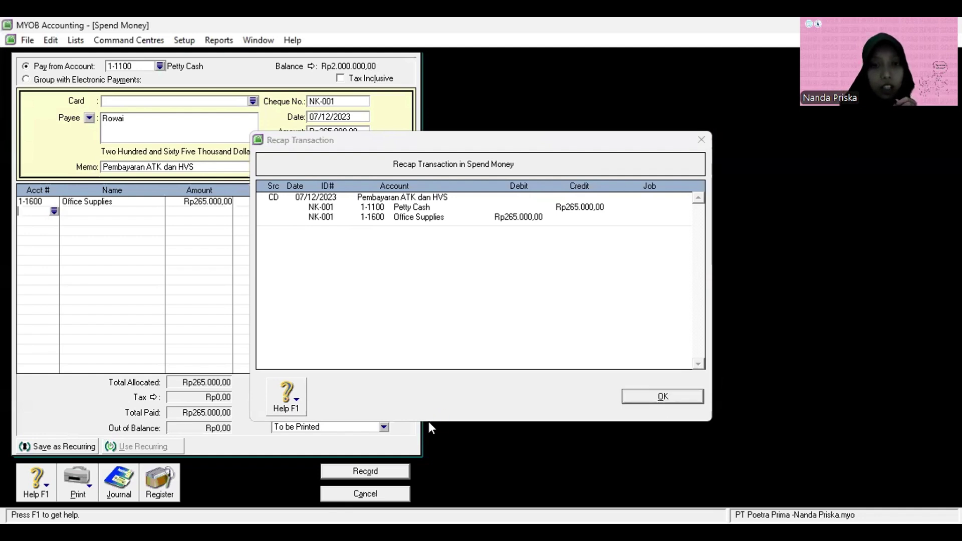
{"action": "left_click", "coordinate": [370, 471]}
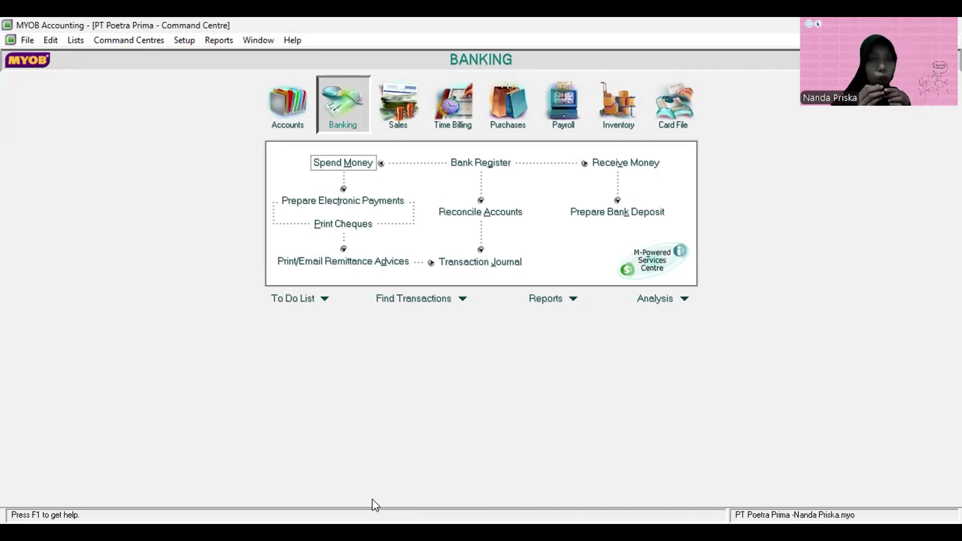
Step: Start a new item sales invoice for the customer Cash Sales
{"action": "left_click", "coordinate": [395, 114]}
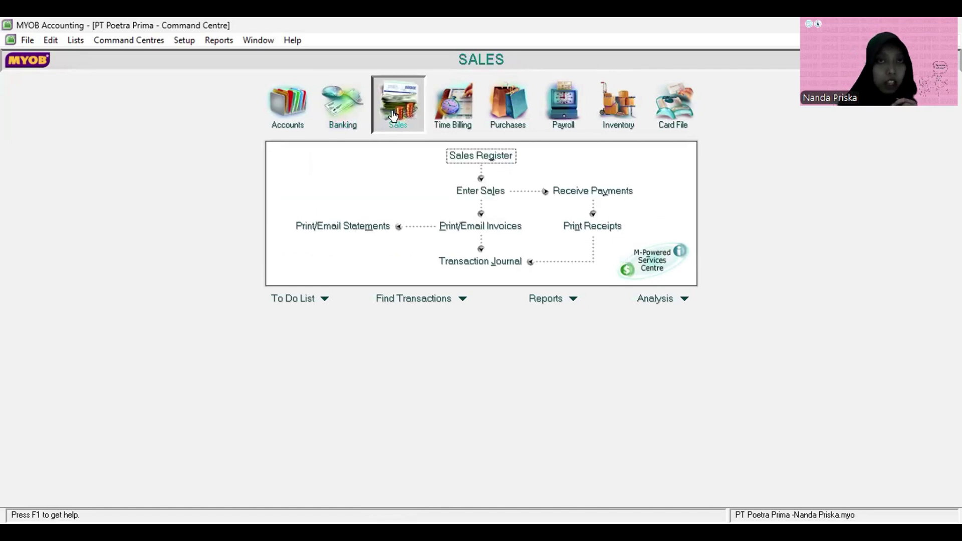
{"action": "left_click", "coordinate": [489, 191]}
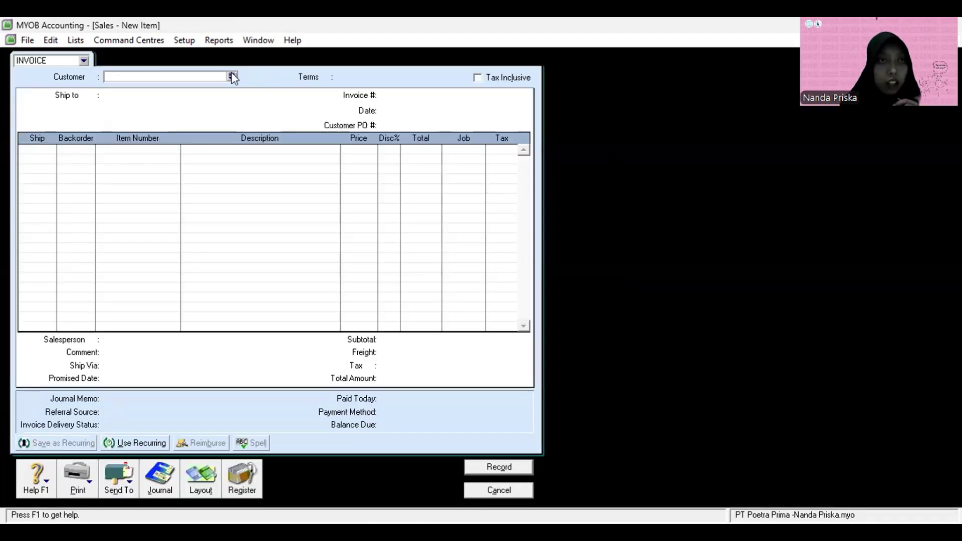
{"action": "left_click", "coordinate": [232, 76]}
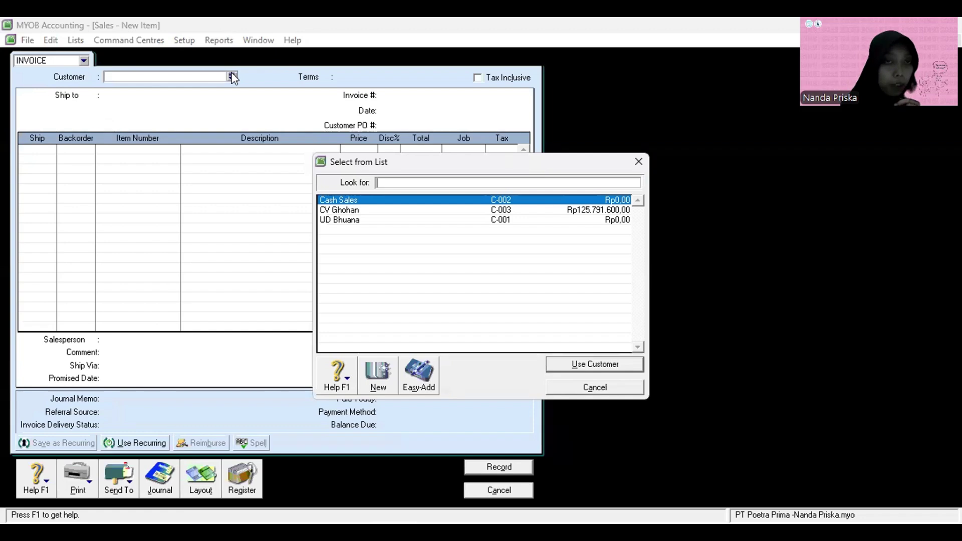
{"action": "double_click", "coordinate": [359, 202]}
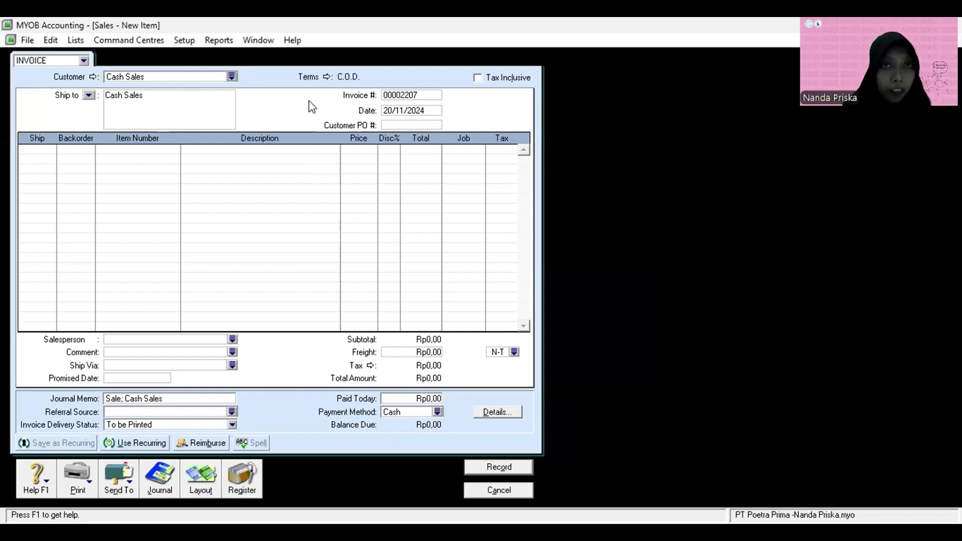
Step: Set the sales invoice number to FPP-2207 and its date to 08/12/2023
{"action": "left_click", "coordinate": [417, 93]}
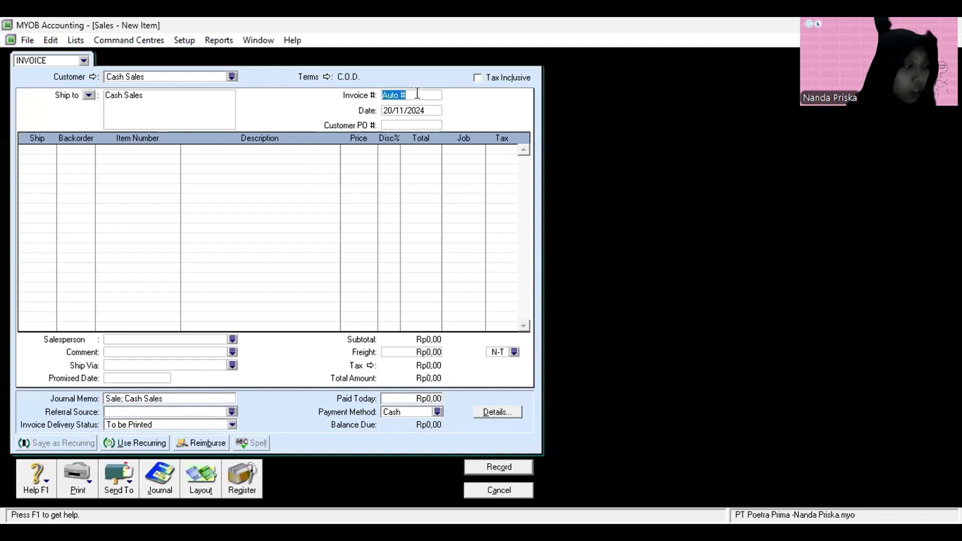
{"action": "type", "text": "FPP"}
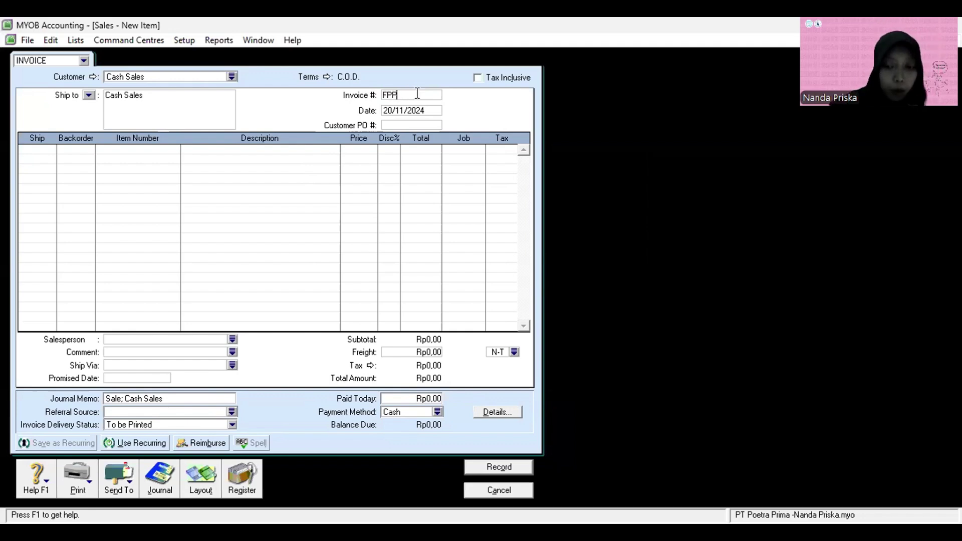
{"action": "type", "text": "-2207"}
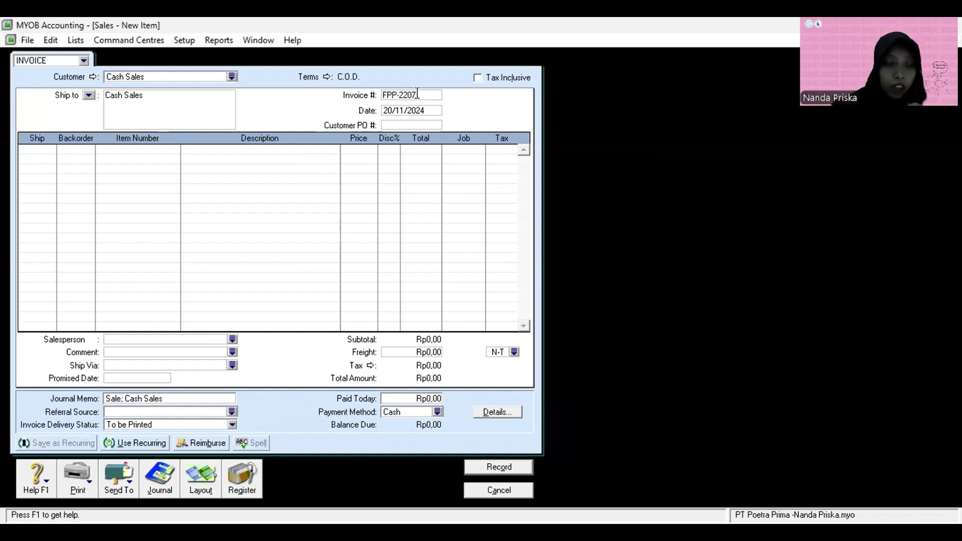
{"action": "key", "text": "Tab"}
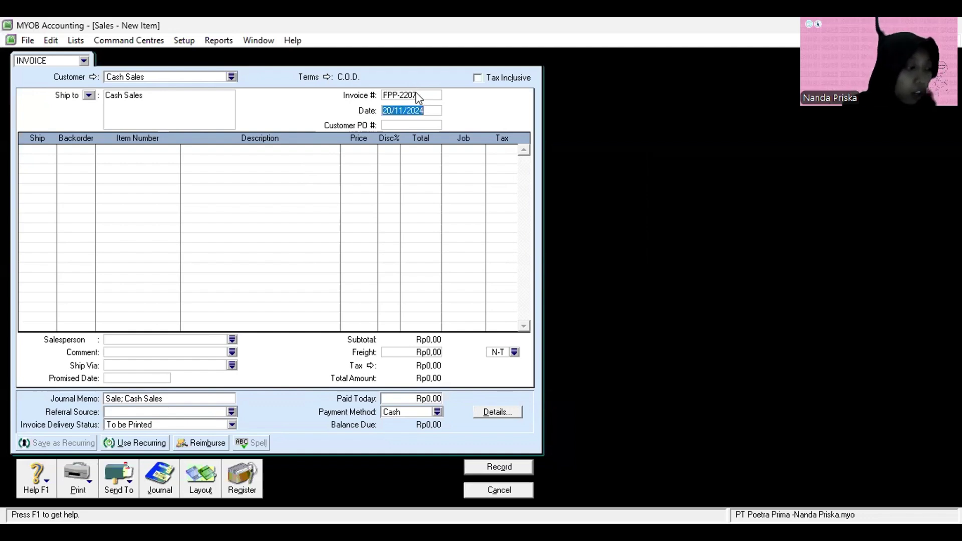
{"action": "type", "text": "8/1"}
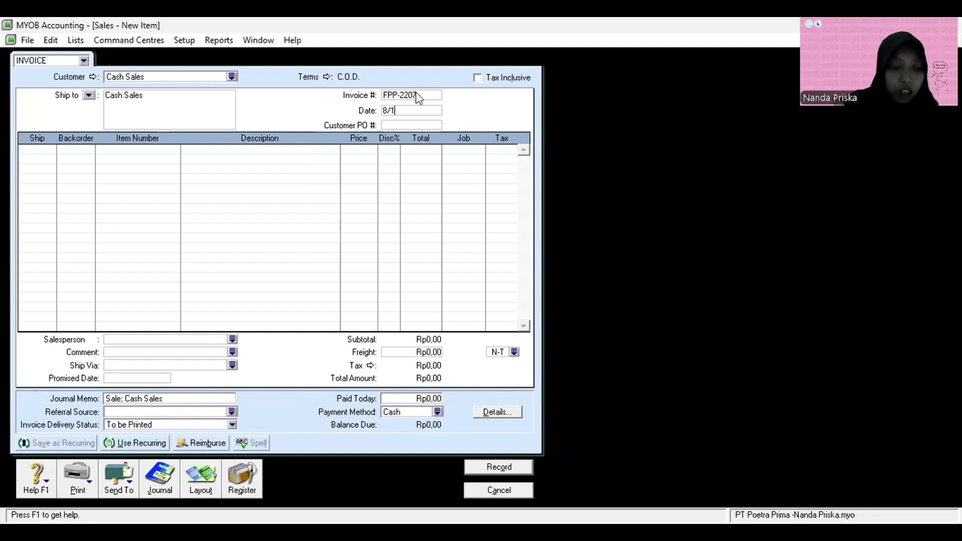
{"action": "type", "text": "2/2023"}
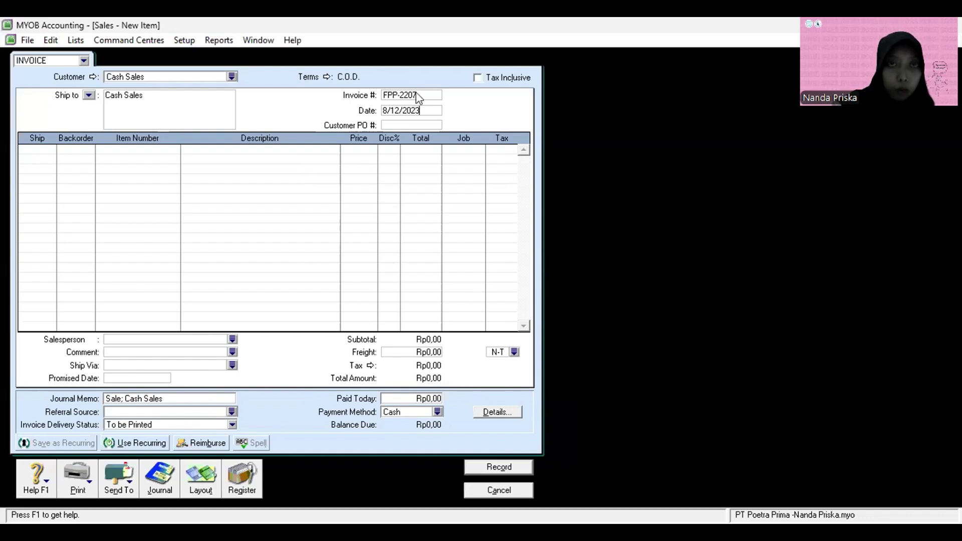
Step: Enter 5 units of item BSP-20KG, Beras Super Premium 20 Kg, on the first invoice line
{"action": "left_click", "coordinate": [34, 150]}
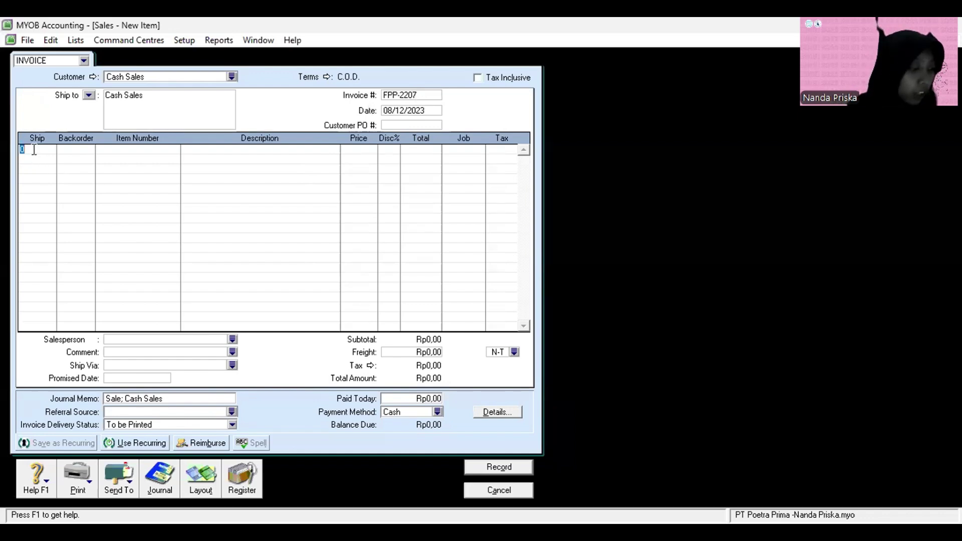
{"action": "type", "text": "5"}
{"action": "key", "text": "Tab"}
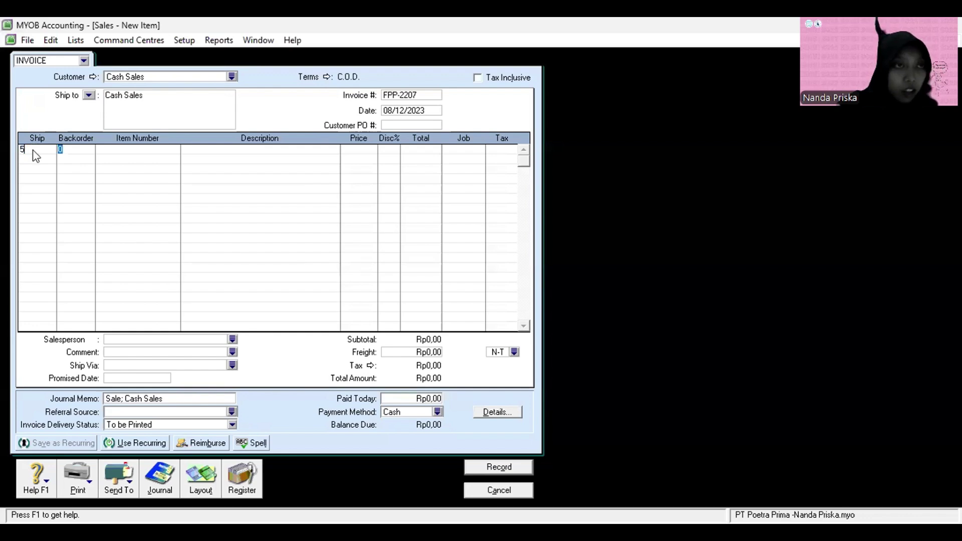
{"action": "key", "text": "Tab"}
{"action": "key", "text": "Tab"}
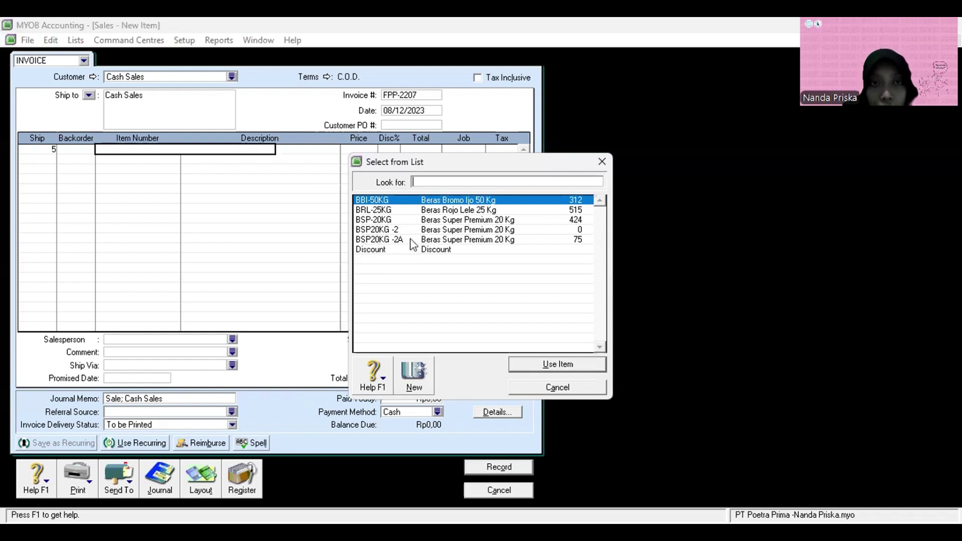
{"action": "left_click", "coordinate": [381, 221]}
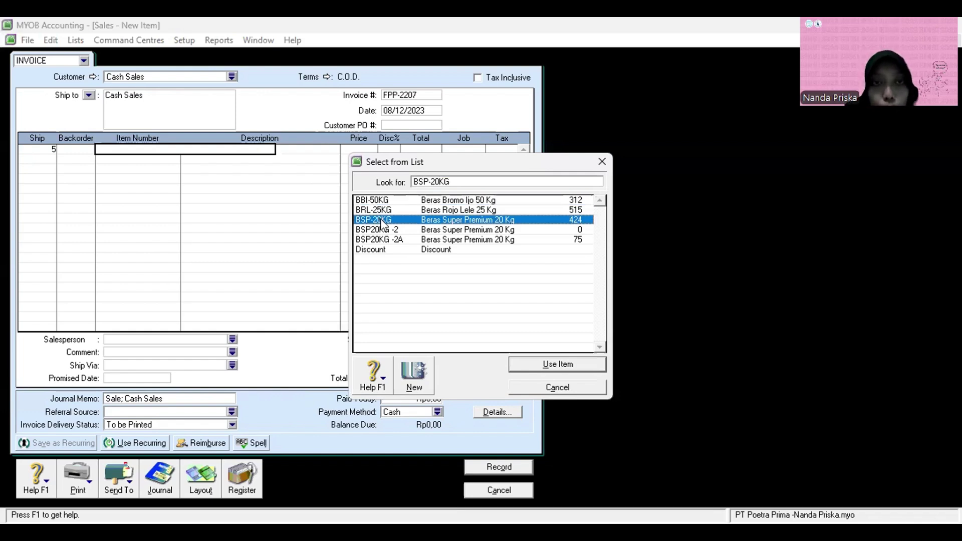
{"action": "double_click", "coordinate": [383, 222]}
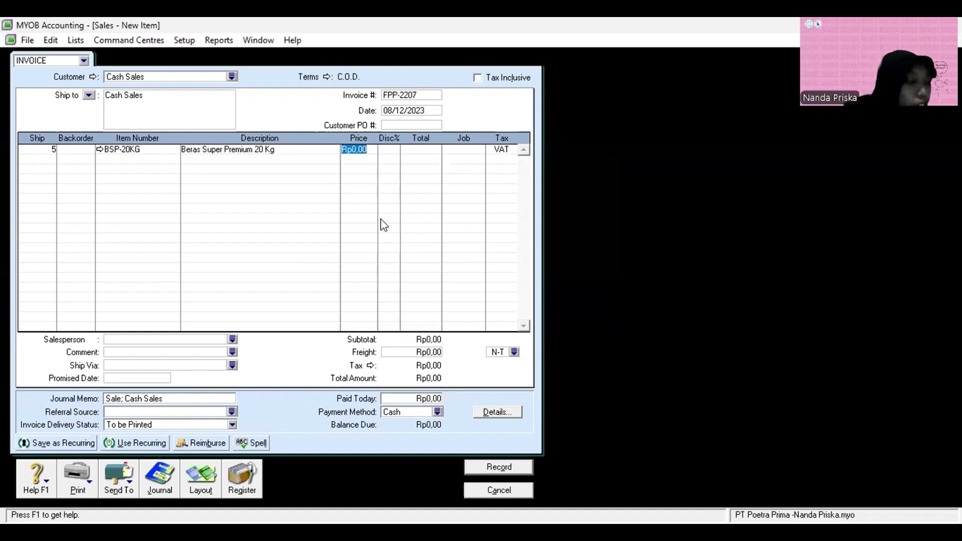
Step: Set the BSP-20KG line's unit price to Rp398.750 and complete the line, keeping tax code VAT
{"action": "type", "text": "39"}
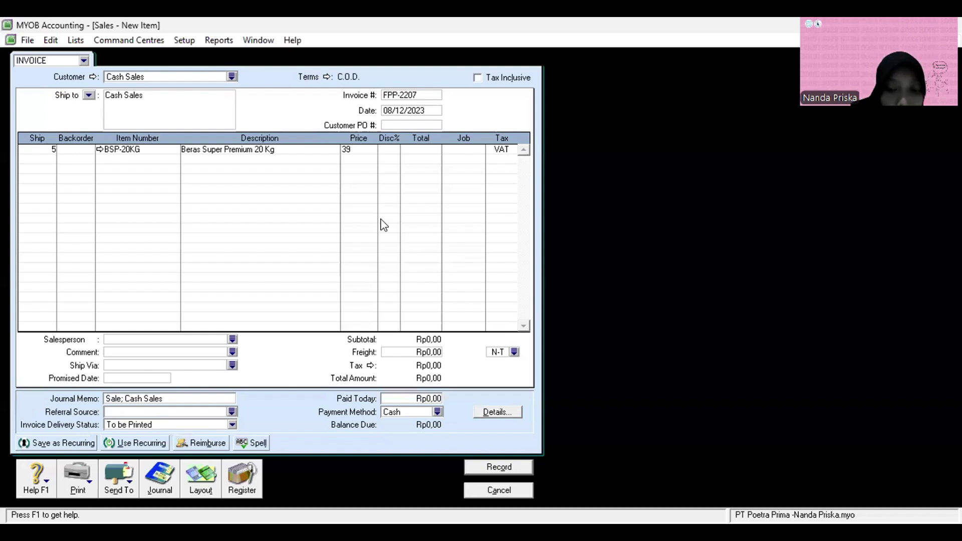
{"action": "type", "text": "8750"}
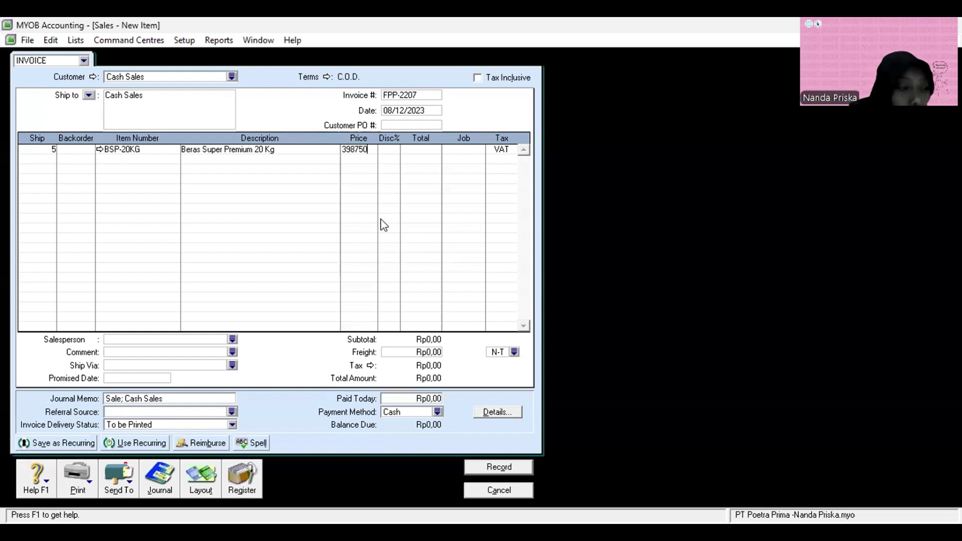
{"action": "key", "text": "Tab"}
{"action": "key", "text": "Tab"}
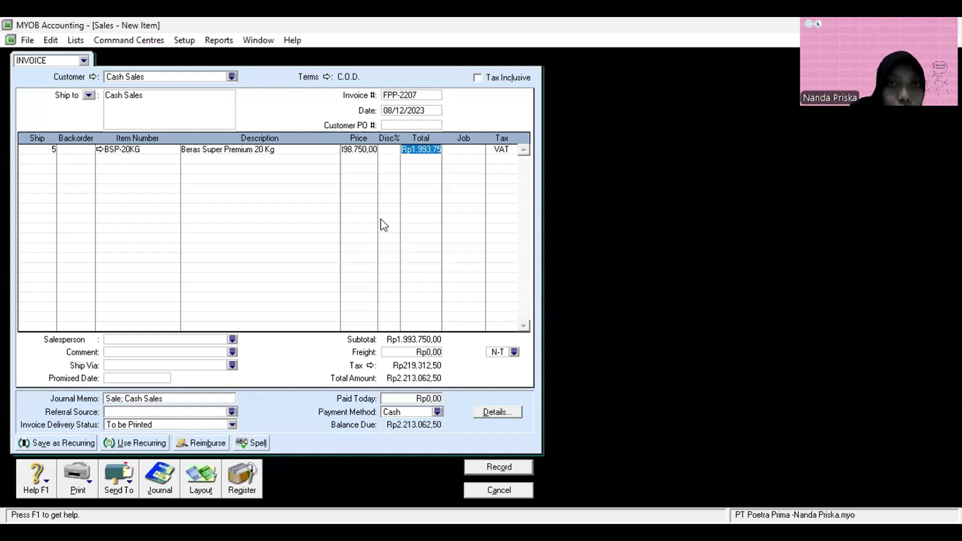
{"action": "key", "text": "Tab"}
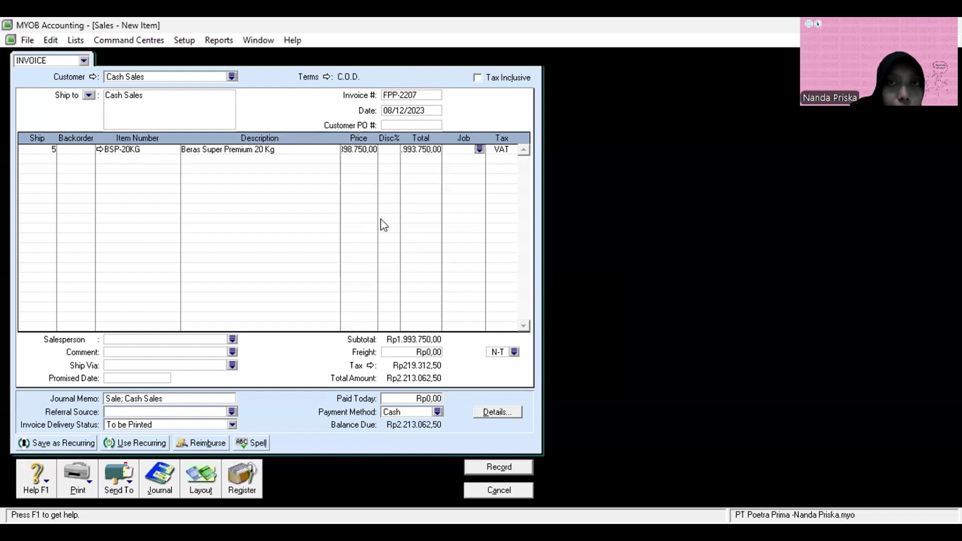
{"action": "key", "text": "Tab"}
{"action": "key", "text": "Tab"}
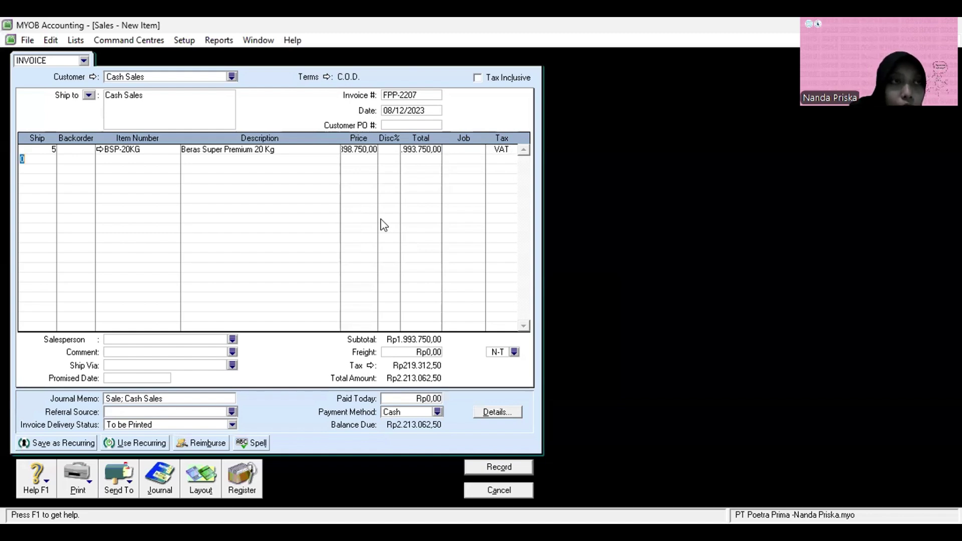
Step: Add 3 units of item BBI-50KG, Beras Bromo Ijo 50 Kg, on the second invoice line
{"action": "type", "text": "3"}
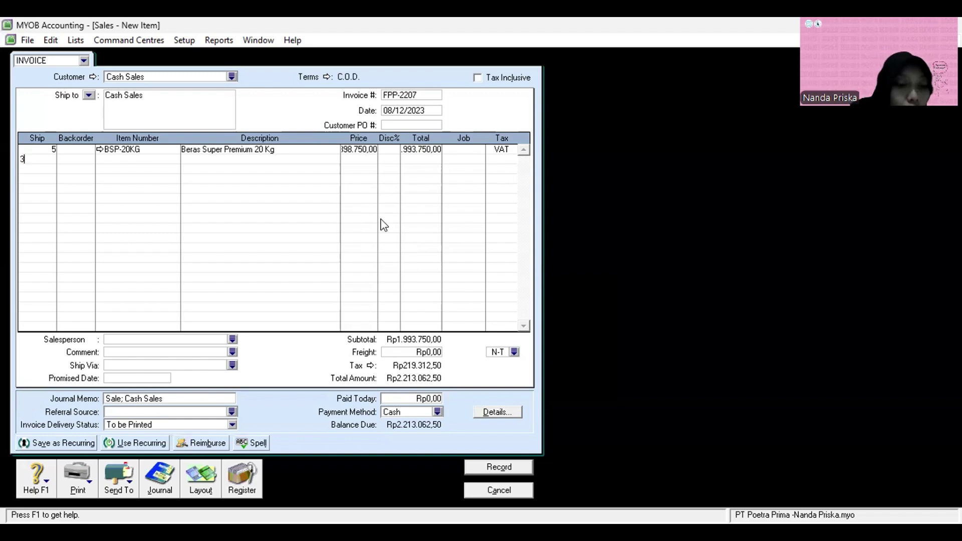
{"action": "key", "text": "Tab"}
{"action": "key", "text": "Tab"}
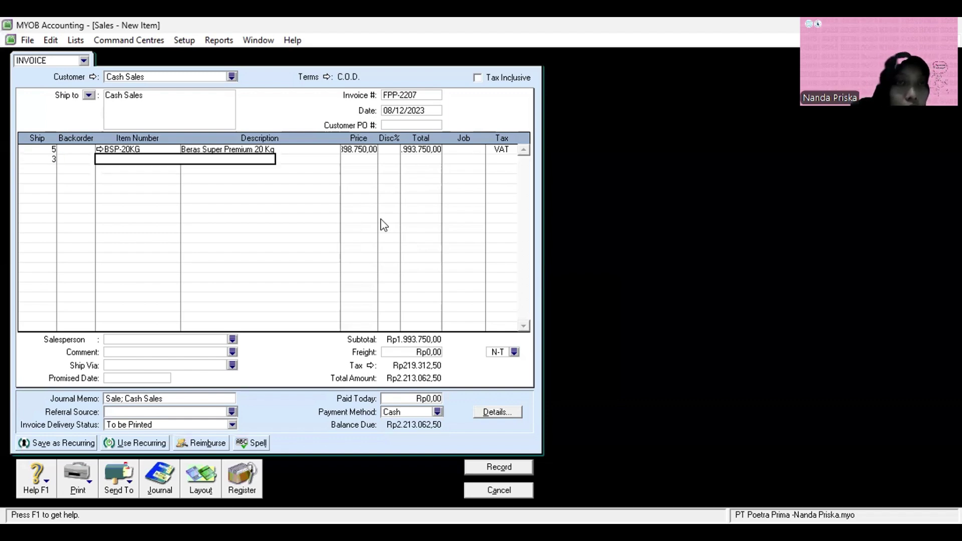
{"action": "key", "text": "Tab"}
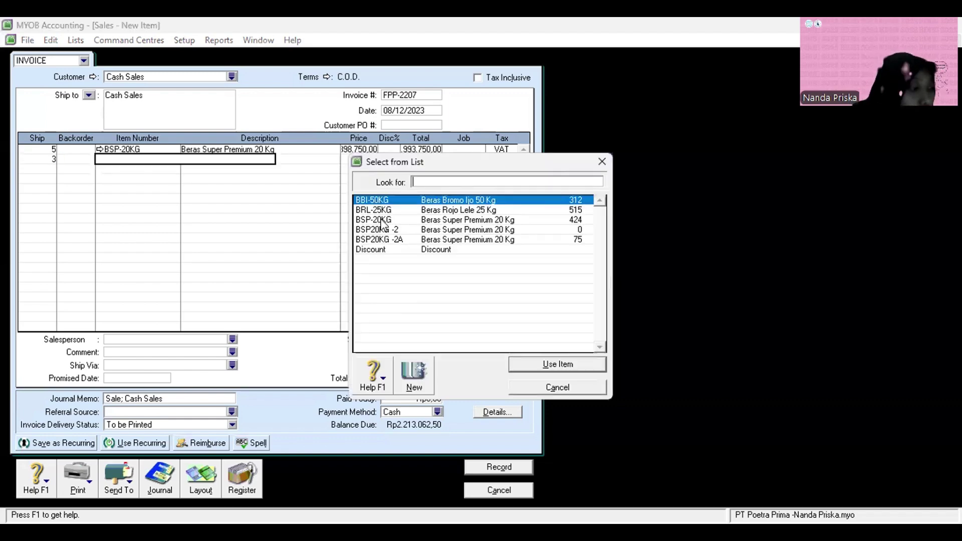
{"action": "double_click", "coordinate": [416, 201]}
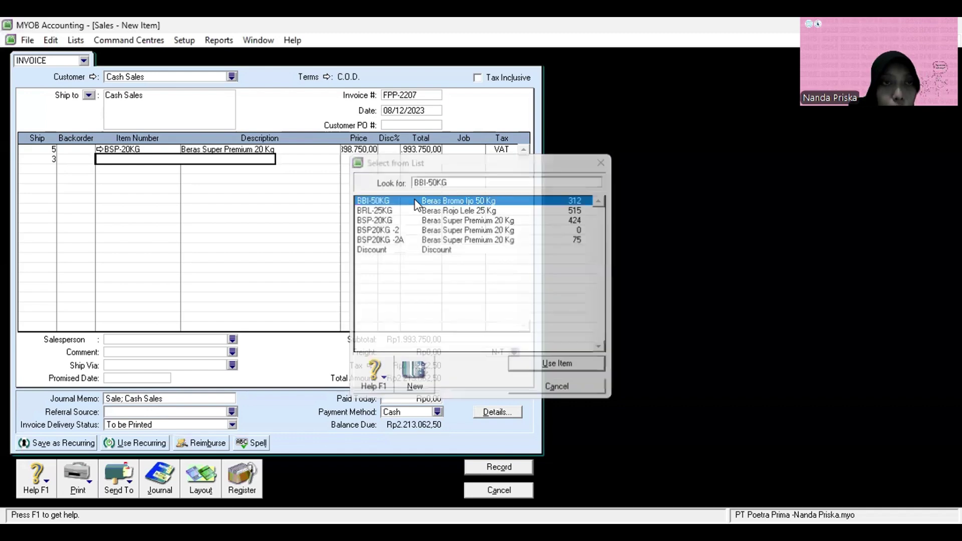
{"action": "key", "text": "Tab"}
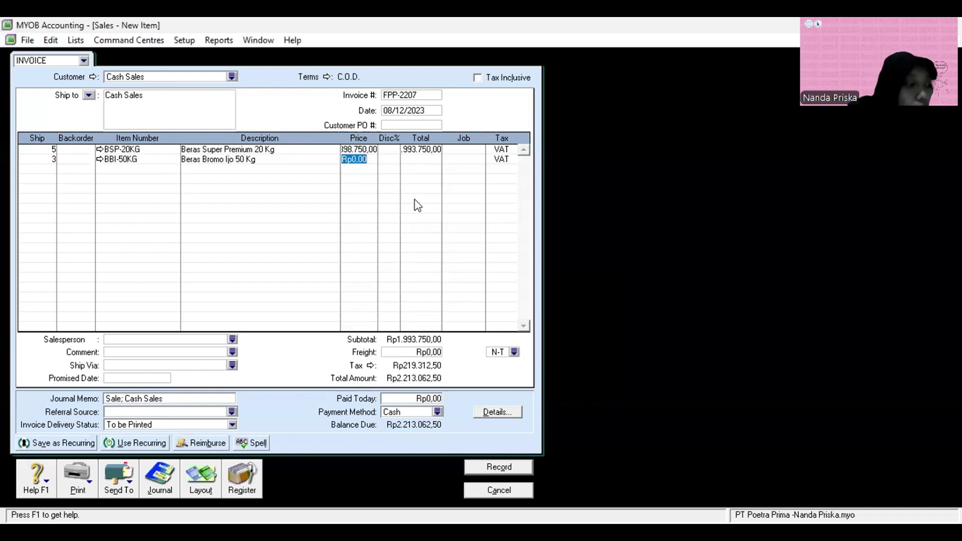
Step: Set the BBI-50KG line's unit price to Rp813.200 and complete the line, keeping tax code VAT
{"action": "type", "text": "8"}
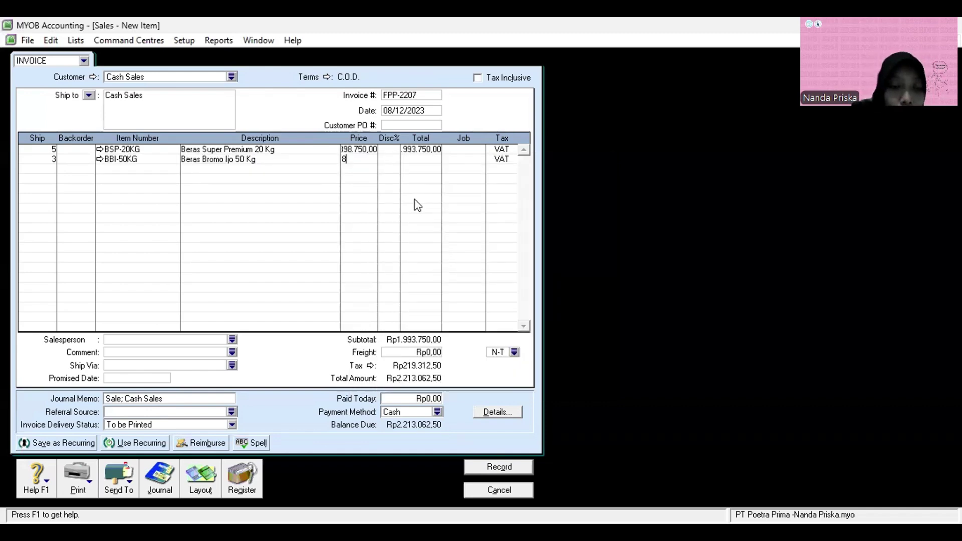
{"action": "type", "text": "13"}
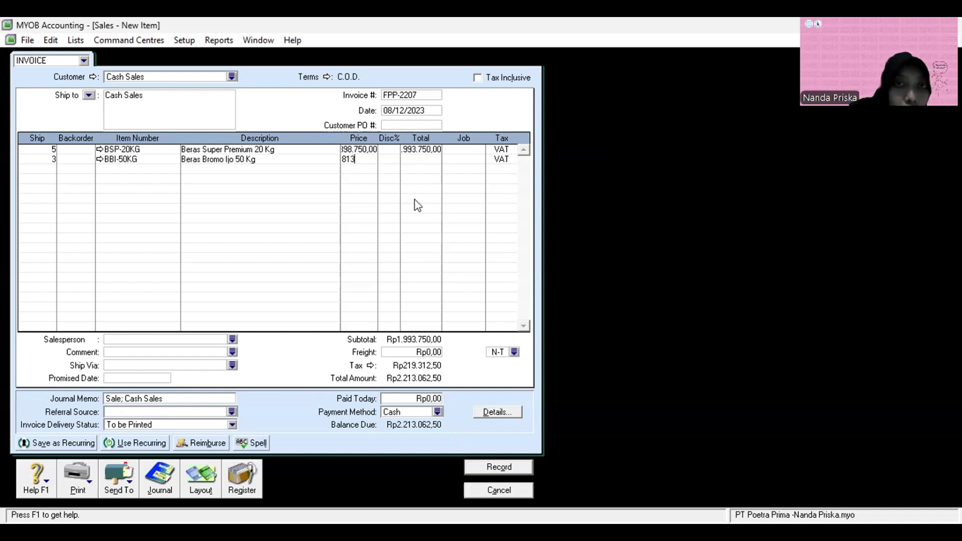
{"action": "type", "text": "200"}
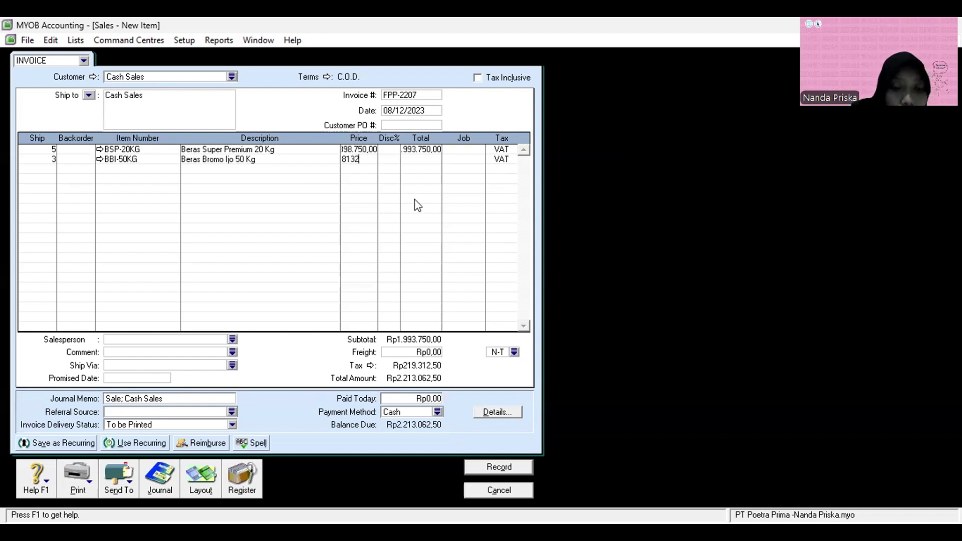
{"action": "key", "text": "Tab"}
{"action": "key", "text": "Tab"}
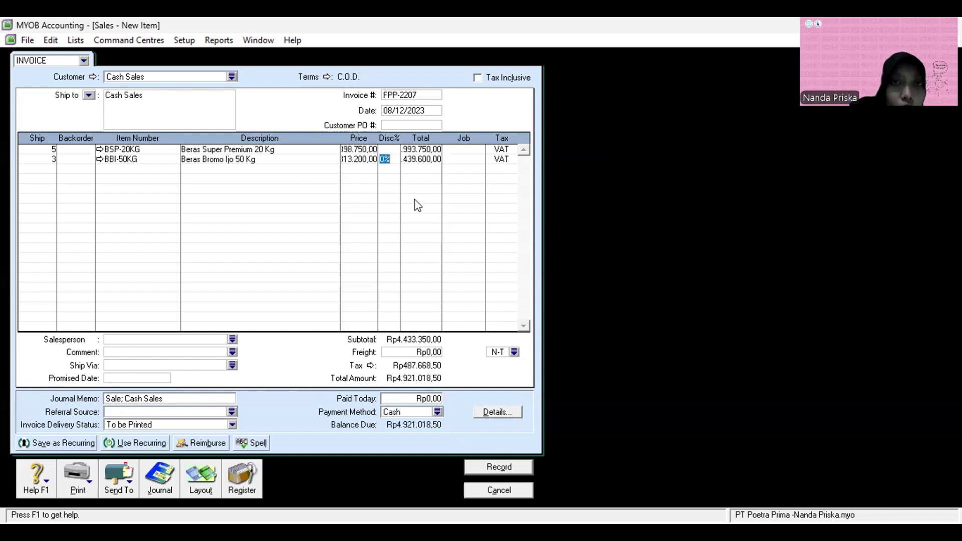
{"action": "key", "text": "Tab"}
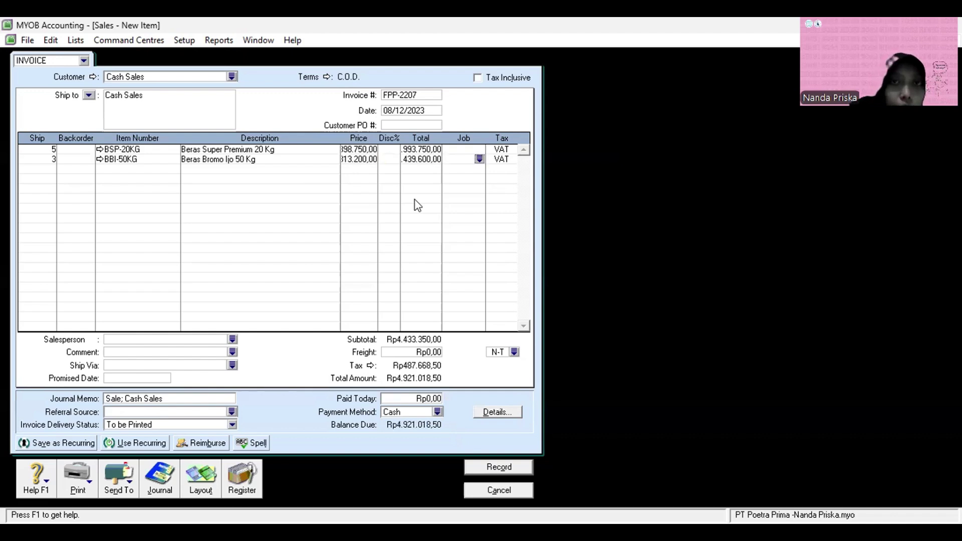
{"action": "key", "text": "Tab"}
{"action": "key", "text": "Tab"}
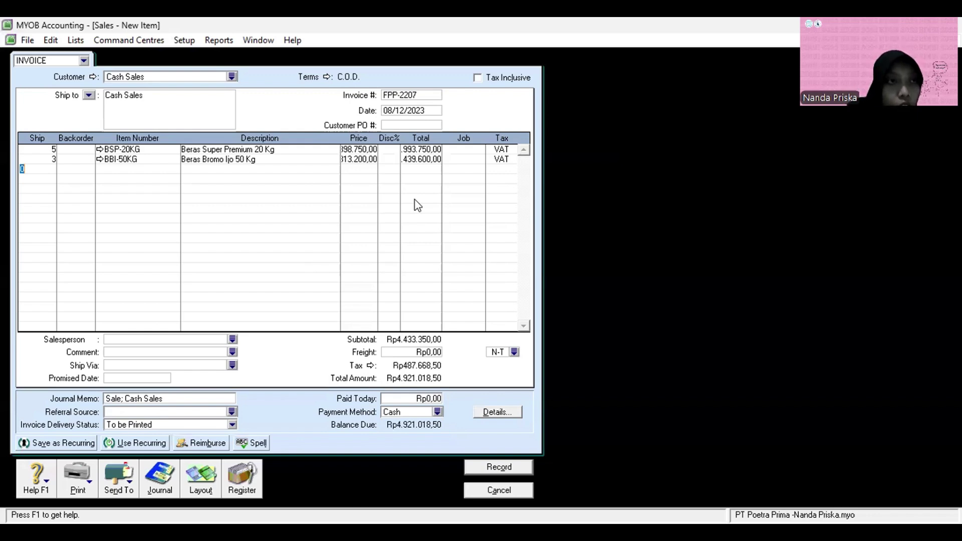
Step: Create a new item from the third invoice line's item list, with item number Discount 1 and name Discount
{"action": "key", "text": "Tab"}
{"action": "key", "text": "Tab"}
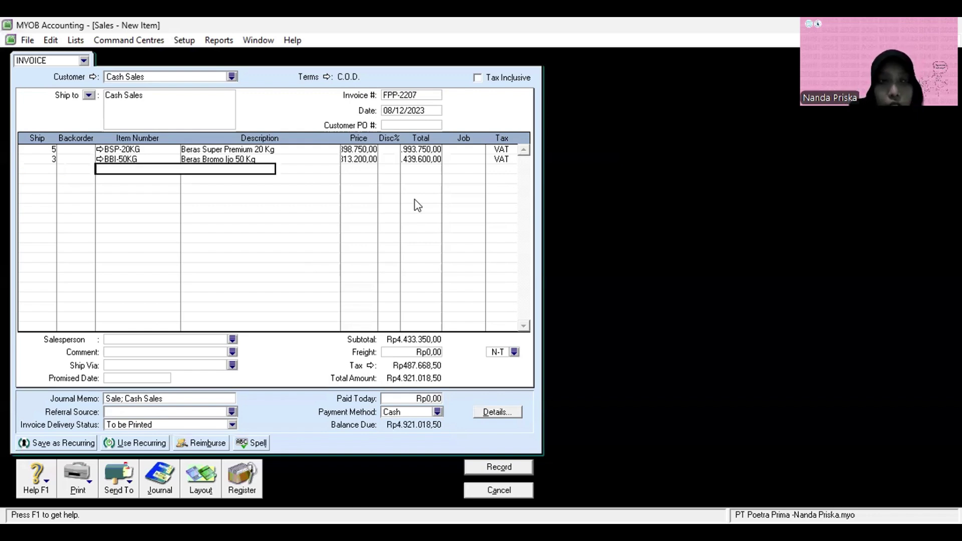
{"action": "key", "text": "Tab"}
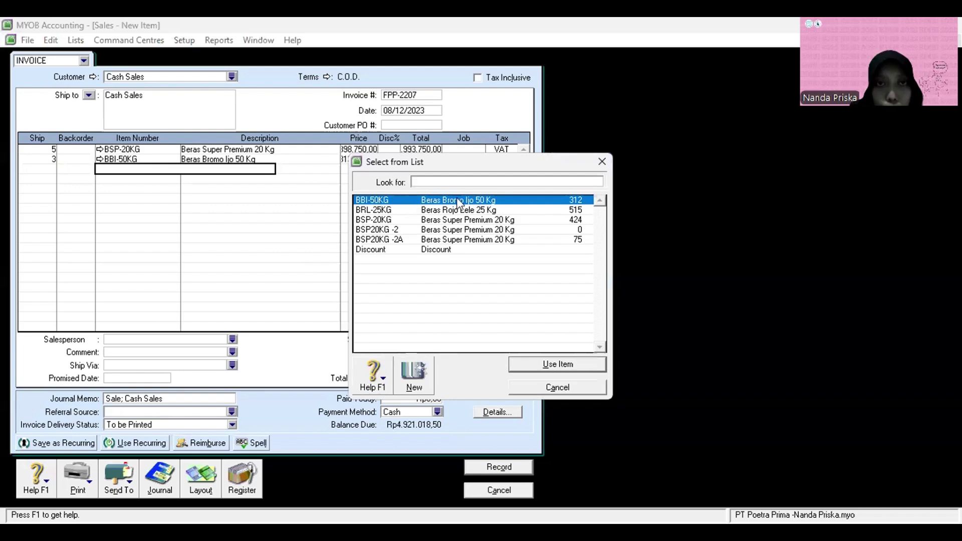
{"action": "left_click", "coordinate": [414, 373]}
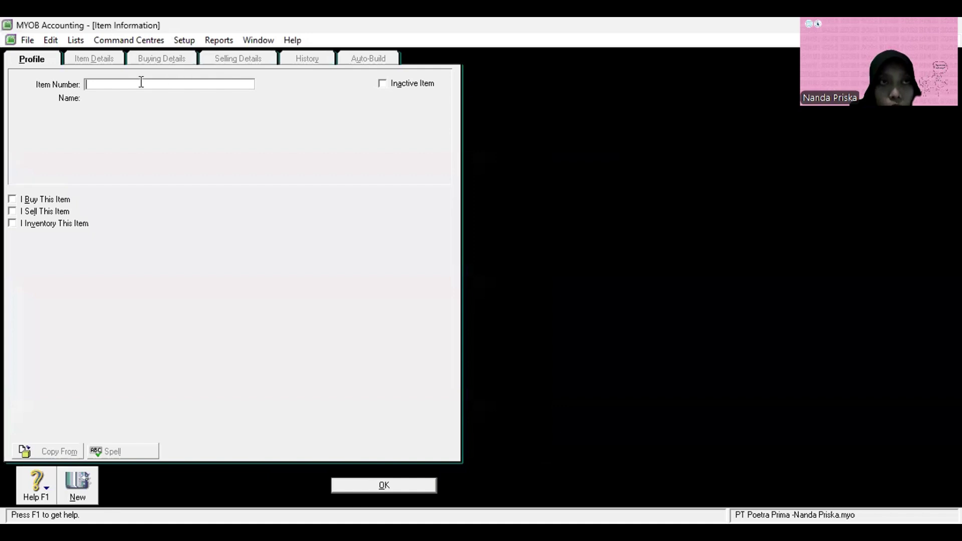
{"action": "type", "text": "D"}
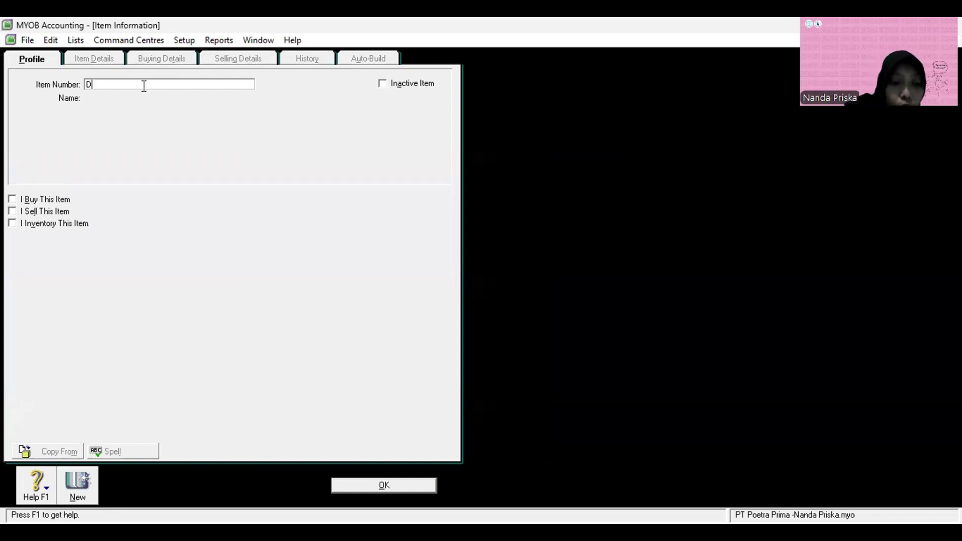
{"action": "type", "text": "iscount"}
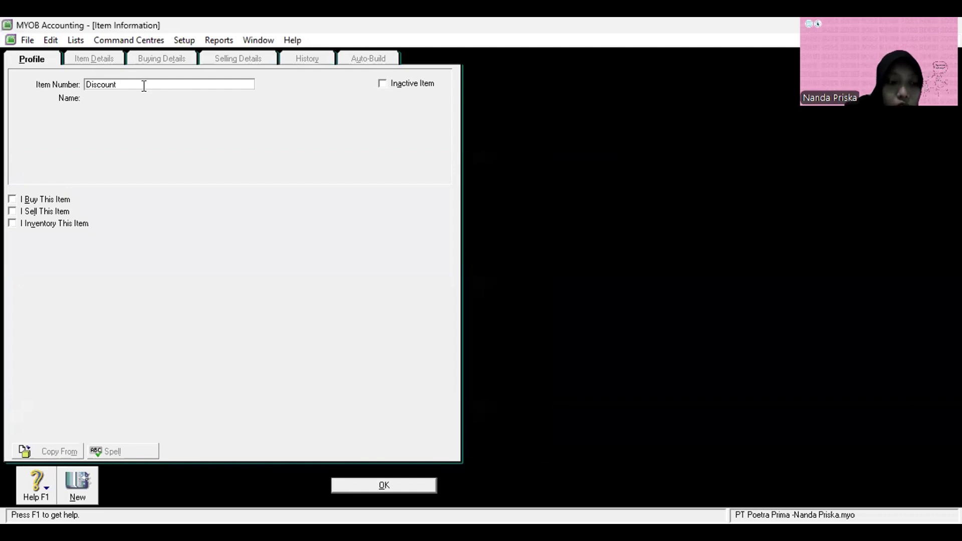
{"action": "type", "text": " 1"}
{"action": "key", "text": "Tab"}
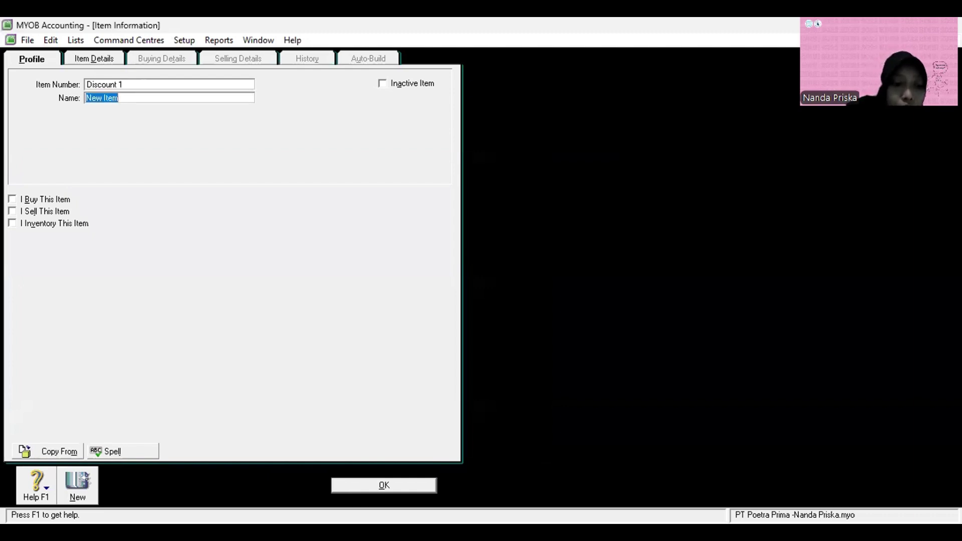
{"action": "type", "text": "Disc"}
{"action": "type", "text": "ount"}
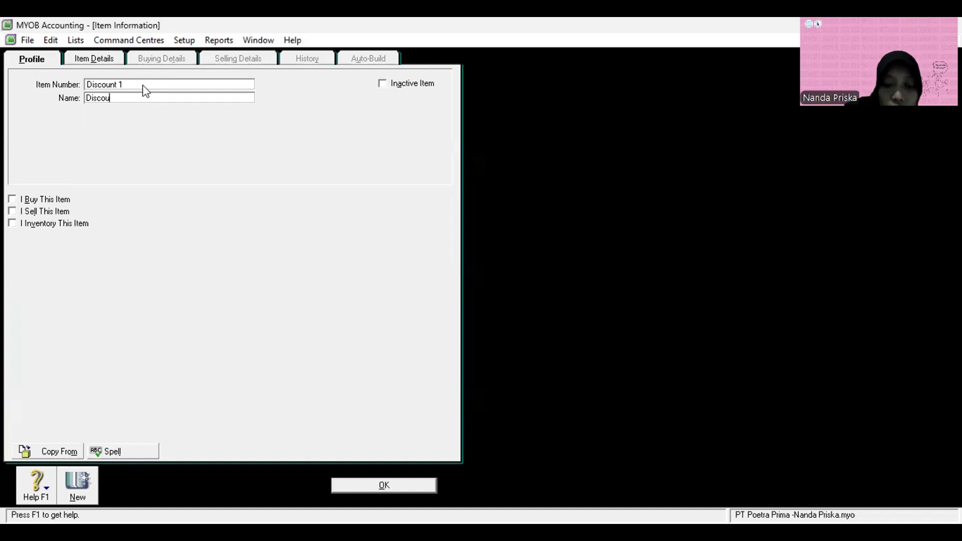
Step: Mark Discount 1 as a sold item tracked to income account 4-1300 Sales Discount, check its selling details and save it
{"action": "left_click", "coordinate": [12, 212]}
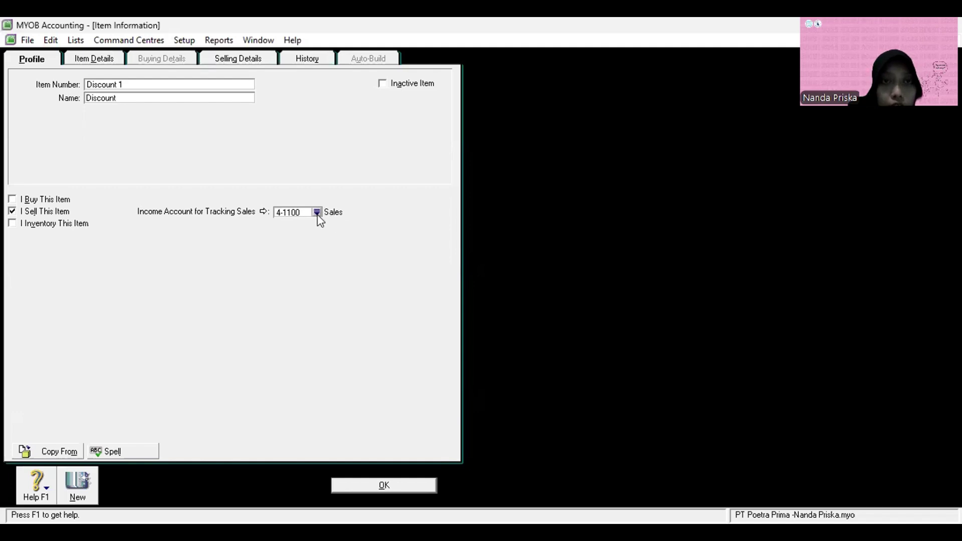
{"action": "left_click", "coordinate": [317, 213]}
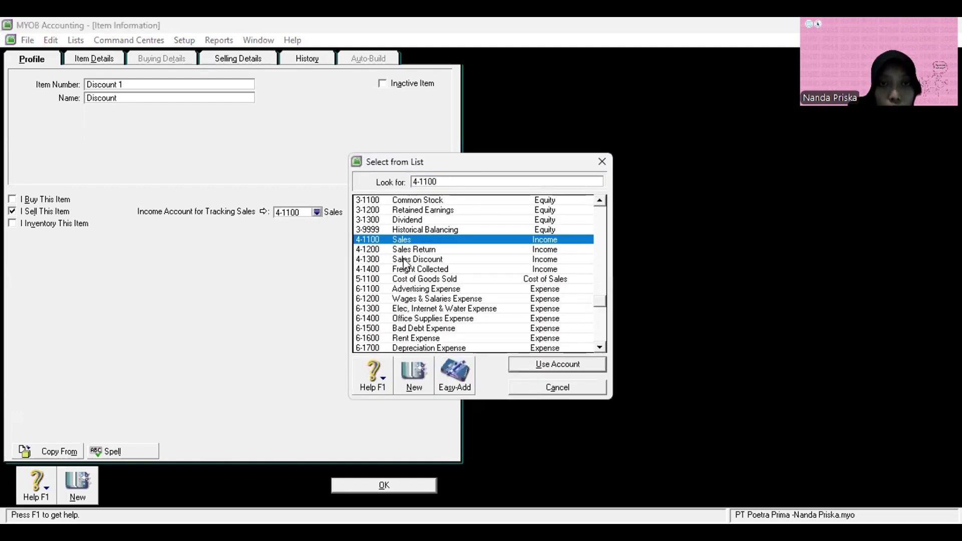
{"action": "double_click", "coordinate": [404, 259]}
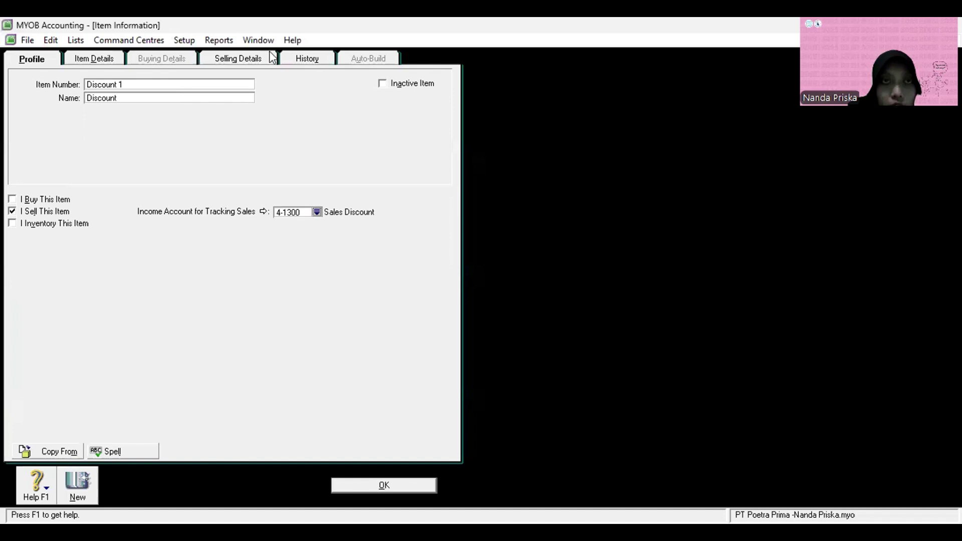
{"action": "left_click", "coordinate": [237, 58]}
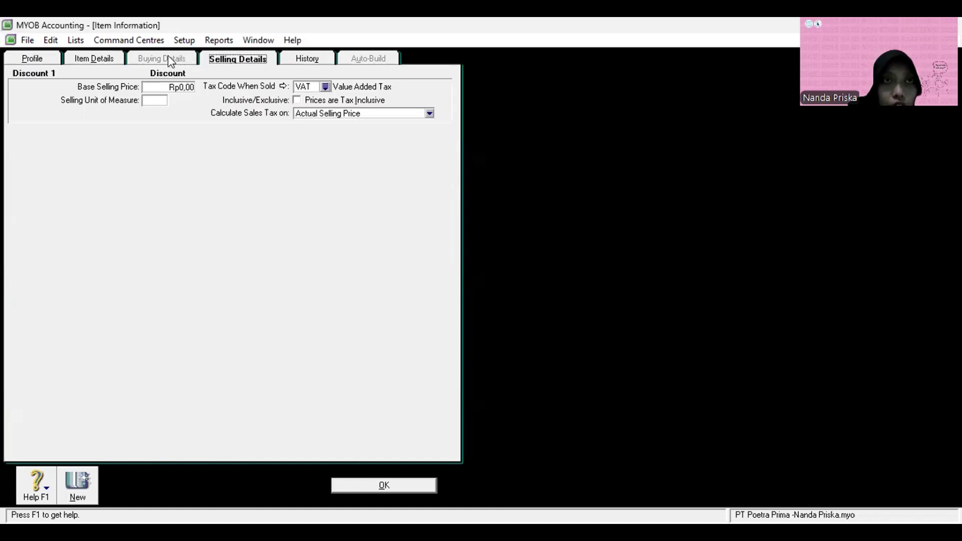
{"action": "left_click", "coordinate": [42, 60]}
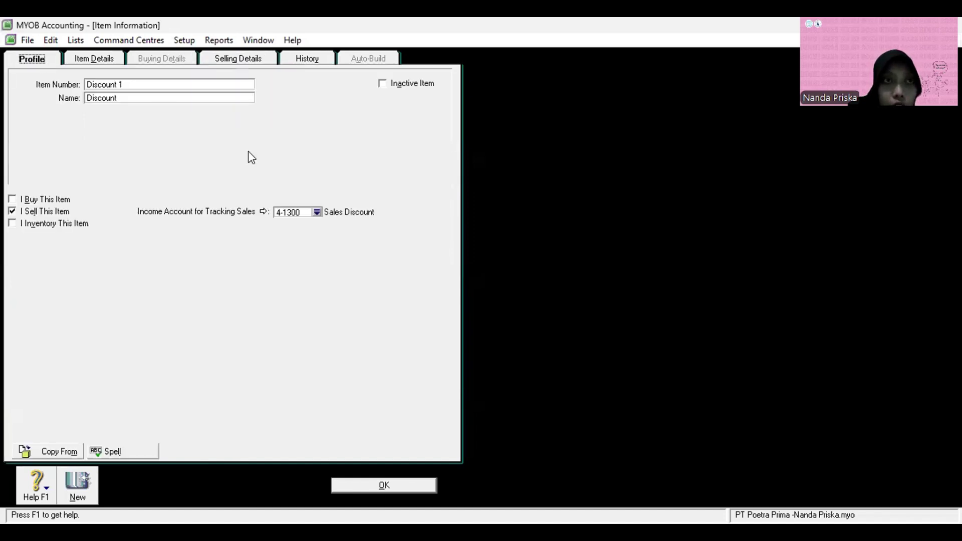
{"action": "left_click", "coordinate": [377, 485]}
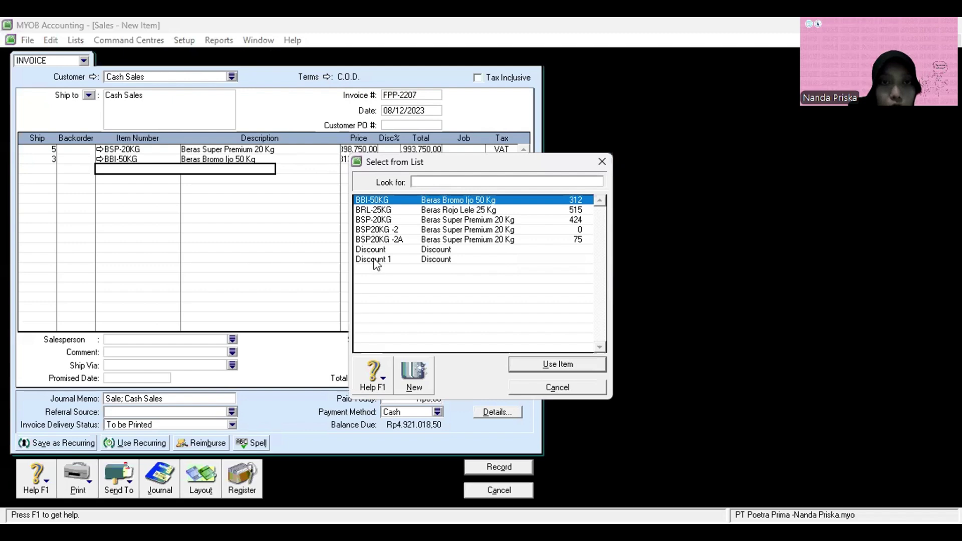
Step: Add Discount 1 on the third invoice line with a total of -100000 and complete the line, keeping tax code VAT
{"action": "left_click", "coordinate": [376, 261]}
{"action": "double_click", "coordinate": [376, 260]}
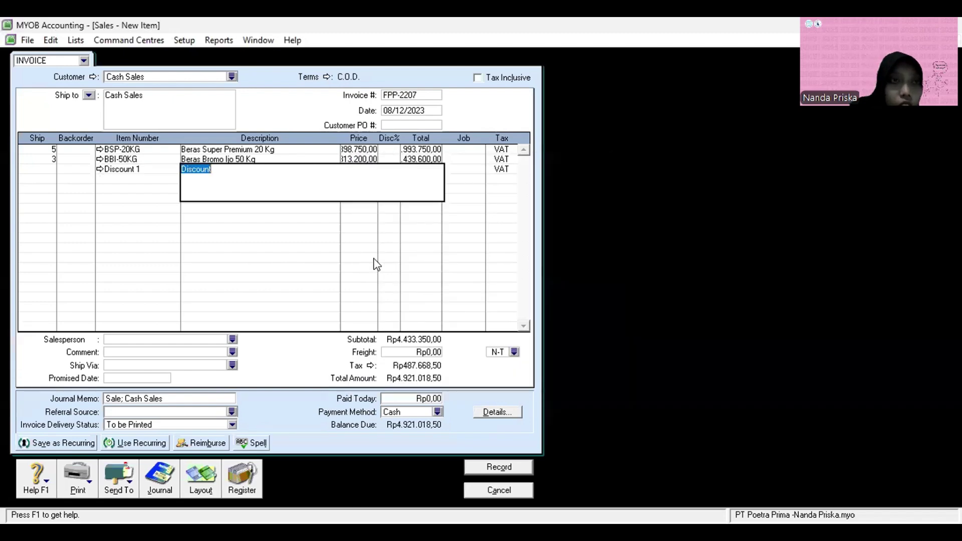
{"action": "key", "text": "Tab"}
{"action": "key", "text": "Tab"}
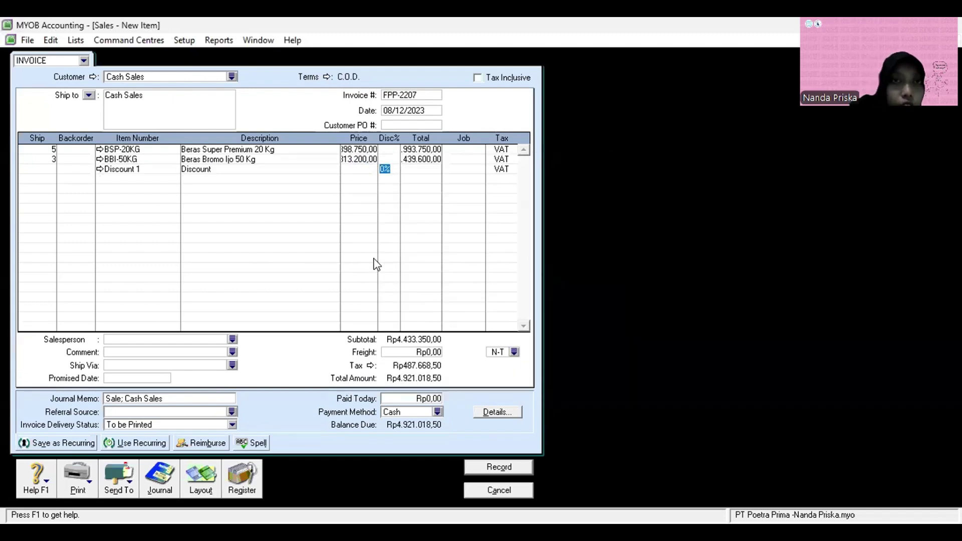
{"action": "key", "text": "Tab"}
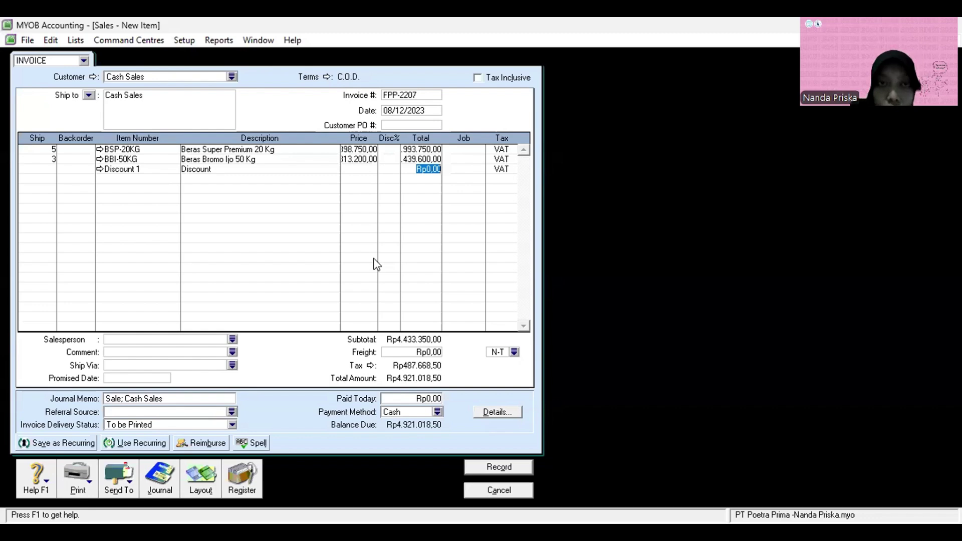
{"action": "type", "text": "-1"}
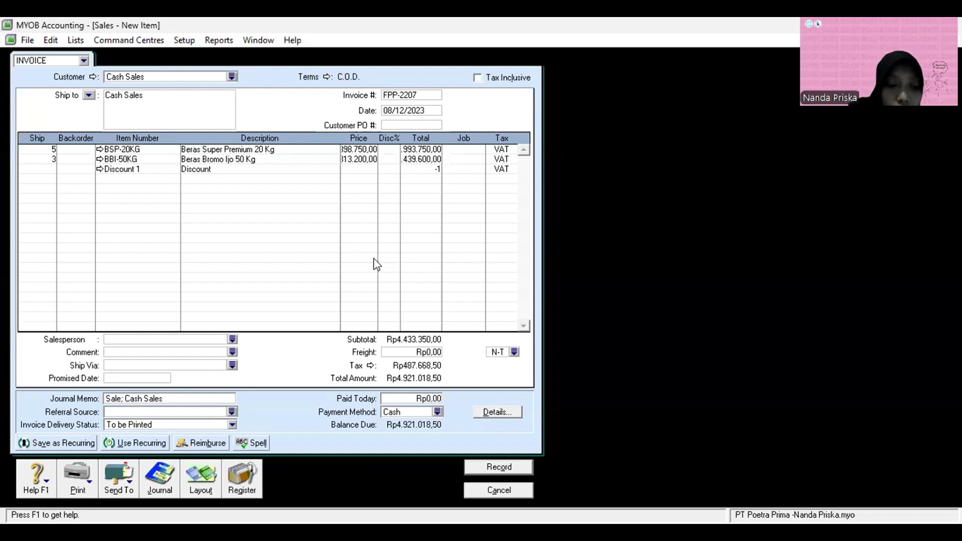
{"action": "type", "text": "00000"}
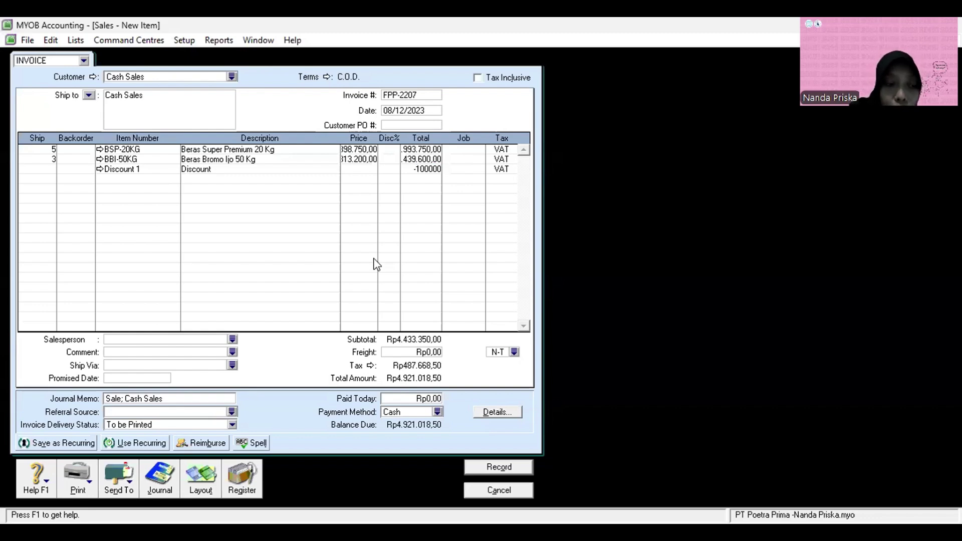
{"action": "key", "text": "Tab"}
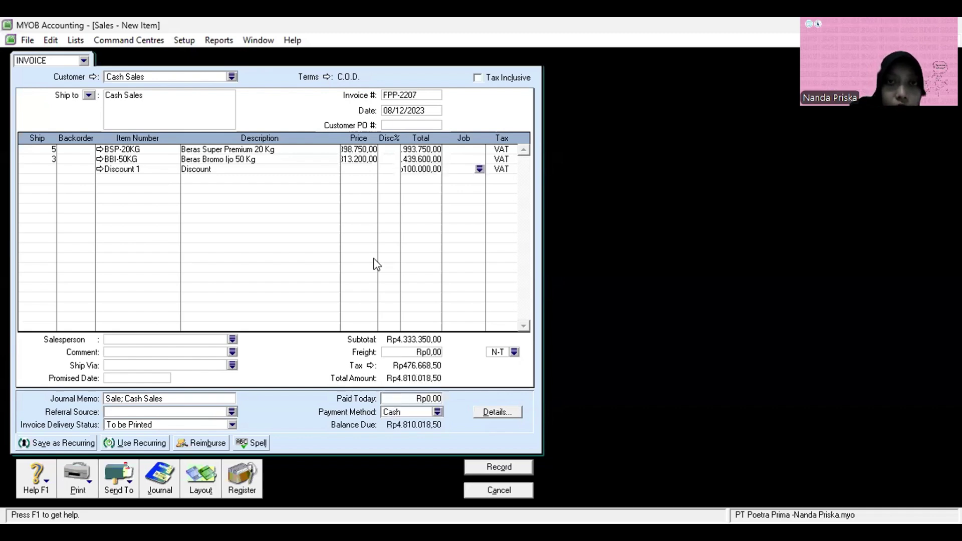
{"action": "key", "text": "Tab"}
{"action": "key", "text": "Tab"}
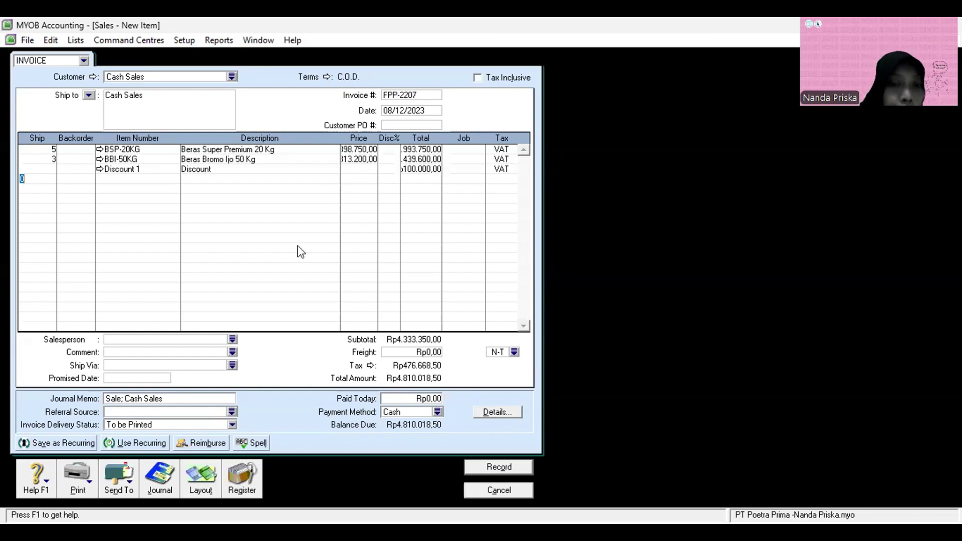
Step: Set the invoice's Paid Today amount to 4810018,5, keeping Cash as the payment method
{"action": "left_click", "coordinate": [404, 400]}
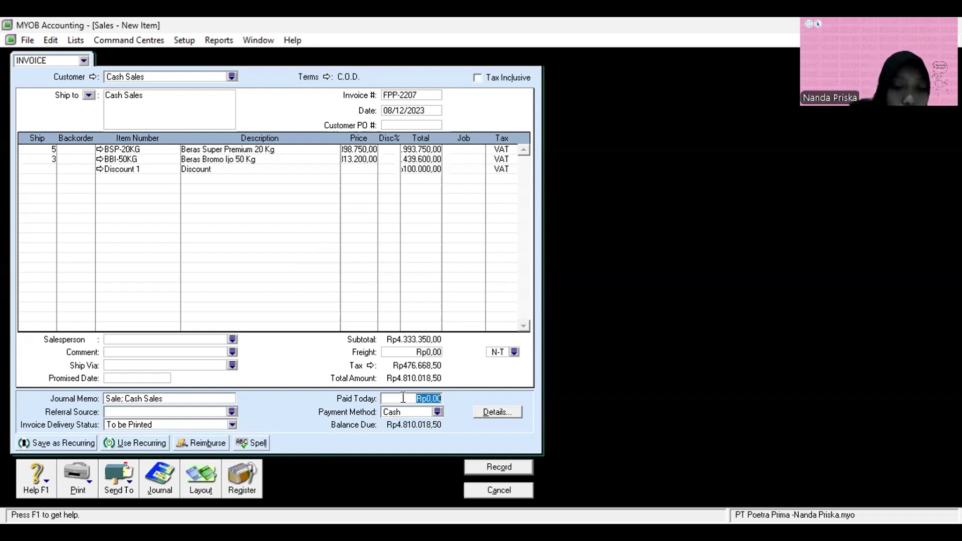
{"action": "type", "text": "48"}
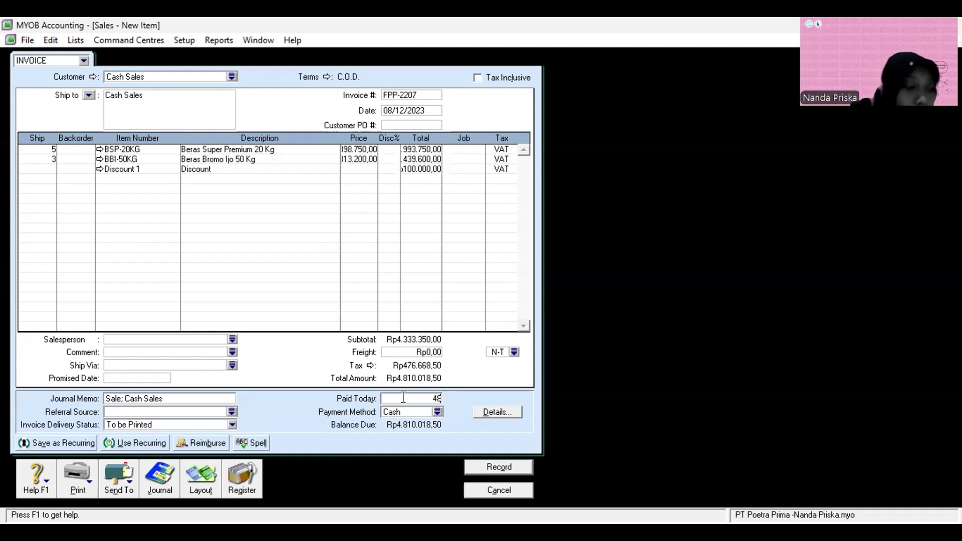
{"action": "type", "text": "1"}
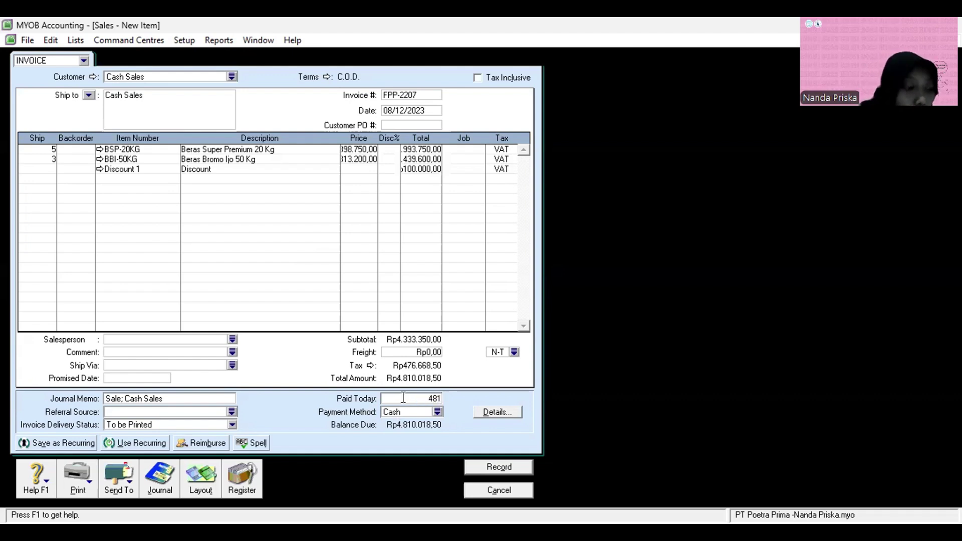
{"action": "type", "text": "001"}
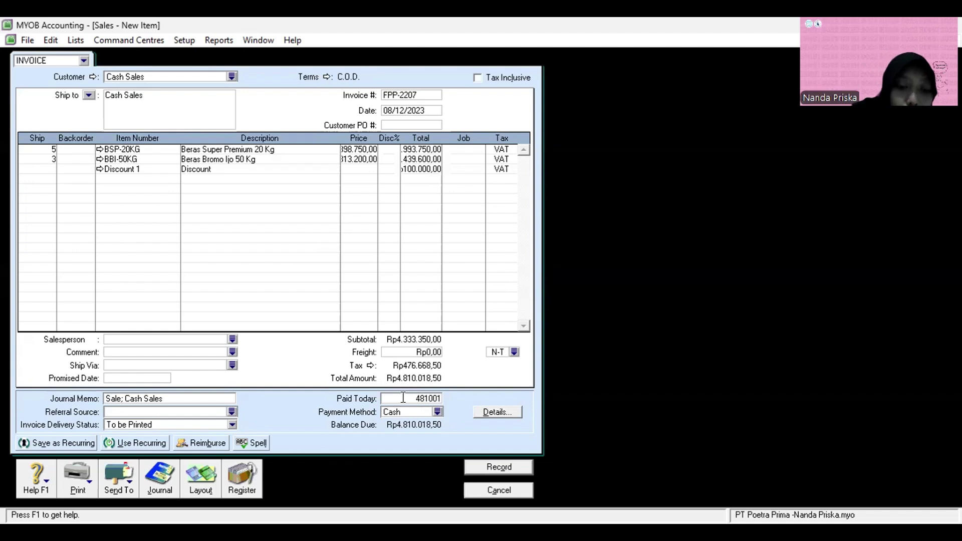
{"action": "type", "text": "8"}
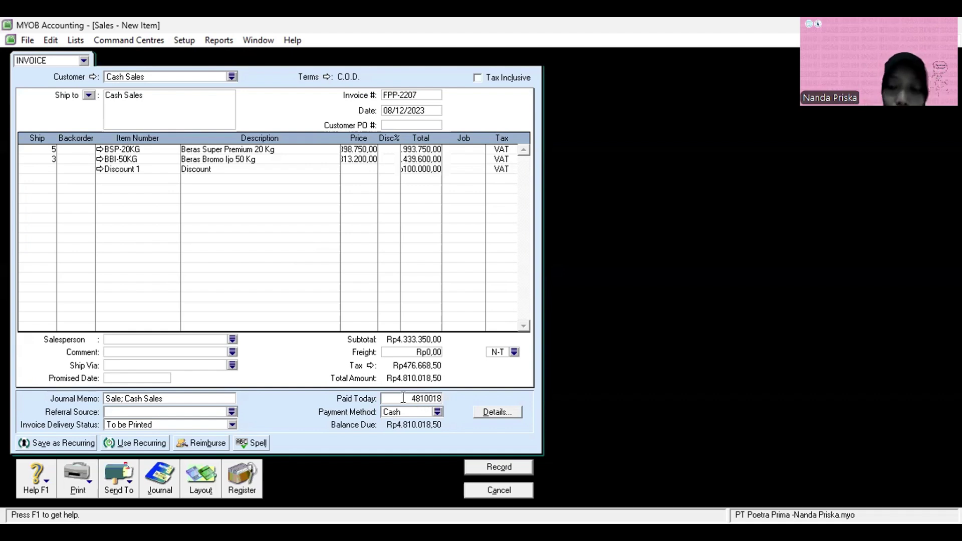
{"action": "type", "text": ",5"}
{"action": "key", "text": "Tab"}
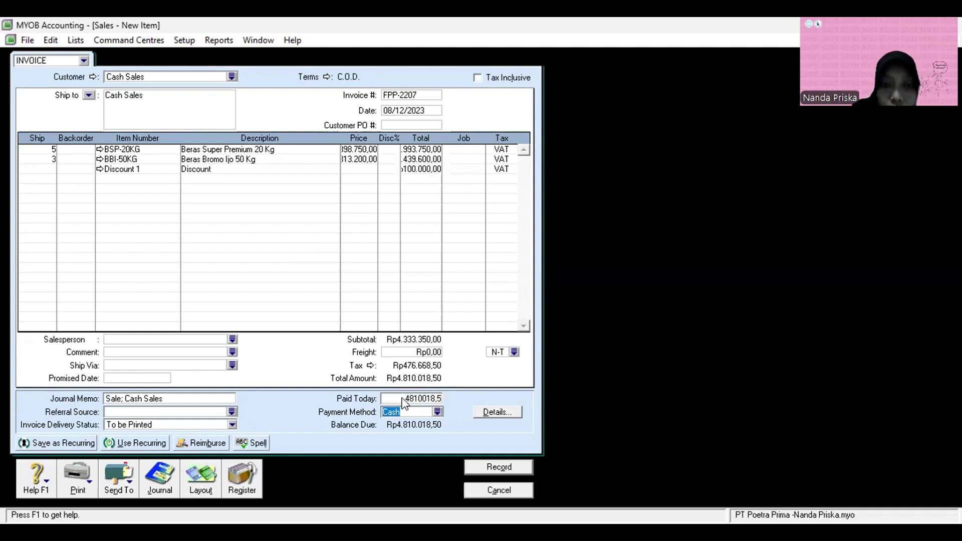